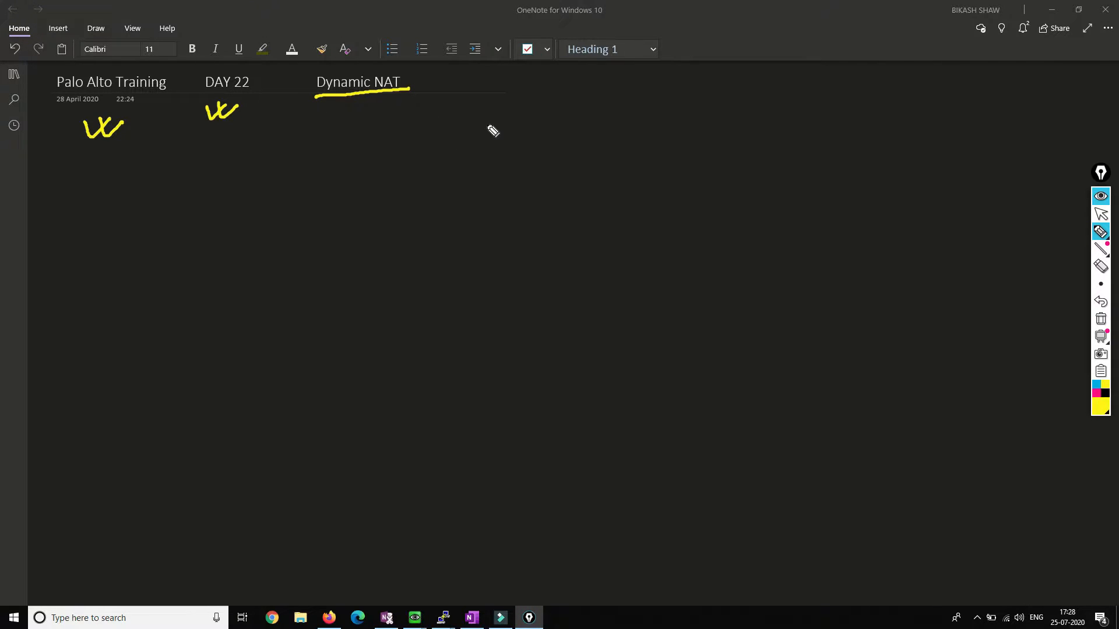
Step: Handwrite Static NAT branching to source/dest, and U-Turn leading to Twice NAT
mouse_move(504, 127)
left_mouse_down()
mouse_move(495, 156)
mouse_move(557, 130)
mouse_move(589, 140)
mouse_move(600, 125)
mouse_move(612, 125)
mouse_move(613, 142)
left_mouse_up()
mouse_move(490, 187)
left_mouse_down()
mouse_move(494, 210)
mouse_move(572, 185)
left_mouse_up()
mouse_move(638, 124)
left_mouse_down()
mouse_move(733, 99)
mouse_move(673, 145)
mouse_move(692, 150)
mouse_move(728, 140)
mouse_move(727, 130)
left_mouse_up()
mouse_move(585, 186)
left_mouse_down()
mouse_move(638, 172)
mouse_move(636, 193)
mouse_move(727, 164)
mouse_move(731, 176)
left_mouse_up()
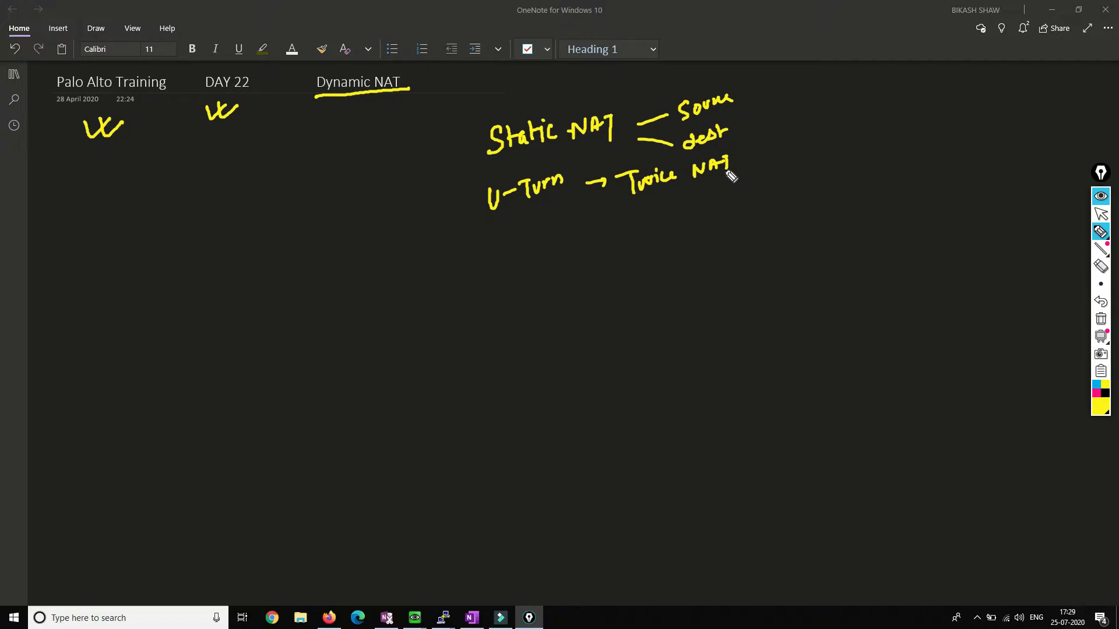
Step: Tick Static NAT and U-Turn as covered, circle a 1, and begin writing Dynamic
mouse_move(441, 148)
left_mouse_down()
mouse_move(448, 157)
mouse_move(465, 139)
left_mouse_up()
left_click_drag(452, 192, 473, 182)
mouse_move(1094, 34)
left_mouse_down()
mouse_move(1076, 14)
mouse_move(1096, 31)
left_mouse_up()
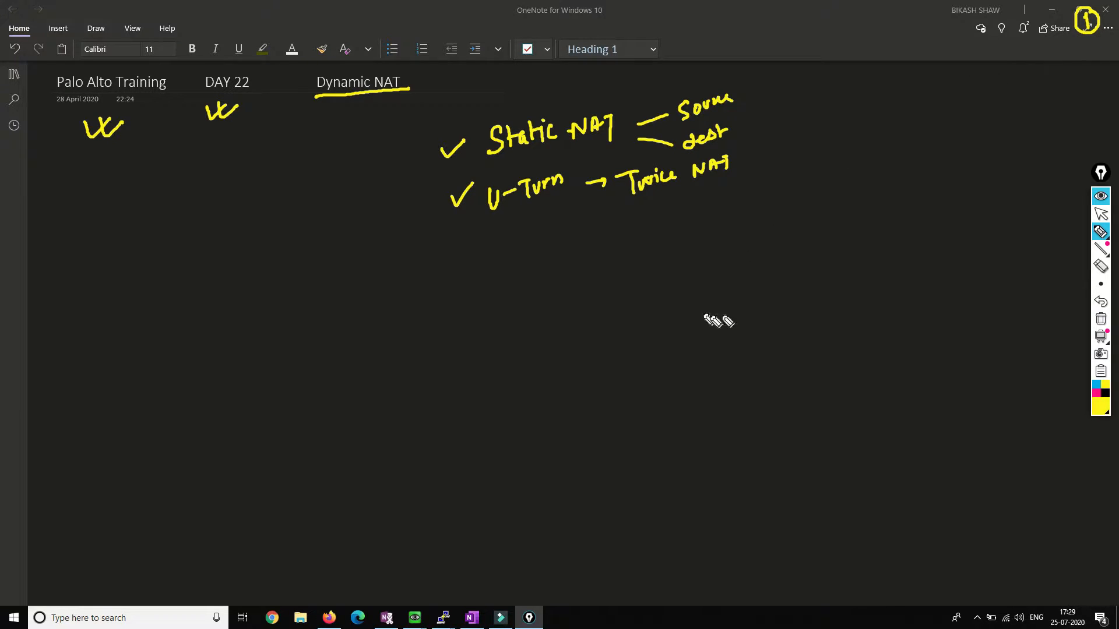
mouse_move(815, 109)
left_mouse_down()
mouse_move(818, 129)
mouse_move(891, 101)
left_mouse_up()
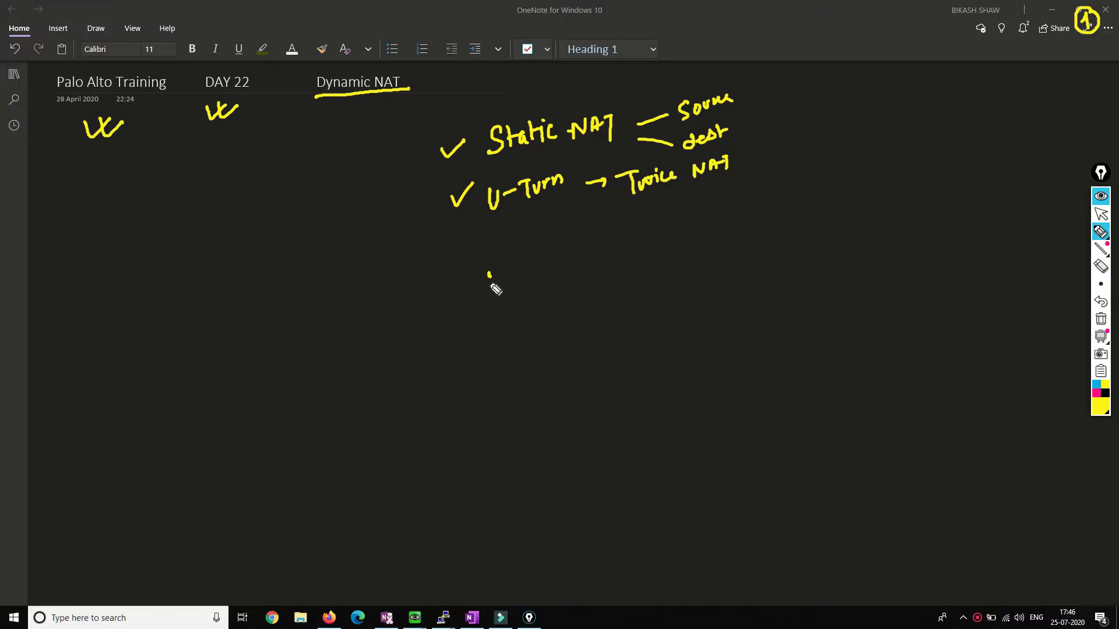
mouse_move(490, 281)
left_mouse_down()
mouse_move(499, 295)
mouse_move(527, 275)
mouse_move(523, 296)
mouse_move(593, 260)
mouse_move(657, 249)
mouse_move(683, 226)
mouse_move(679, 263)
left_mouse_up()
Step: Finish 'Dynamic NAT' and draw a tree splitting into Source and DST branches
left_click_drag(568, 299, 567, 349)
left_click(501, 363)
mouse_move(501, 363)
left_mouse_down()
mouse_move(731, 332)
mouse_move(728, 359)
left_mouse_up()
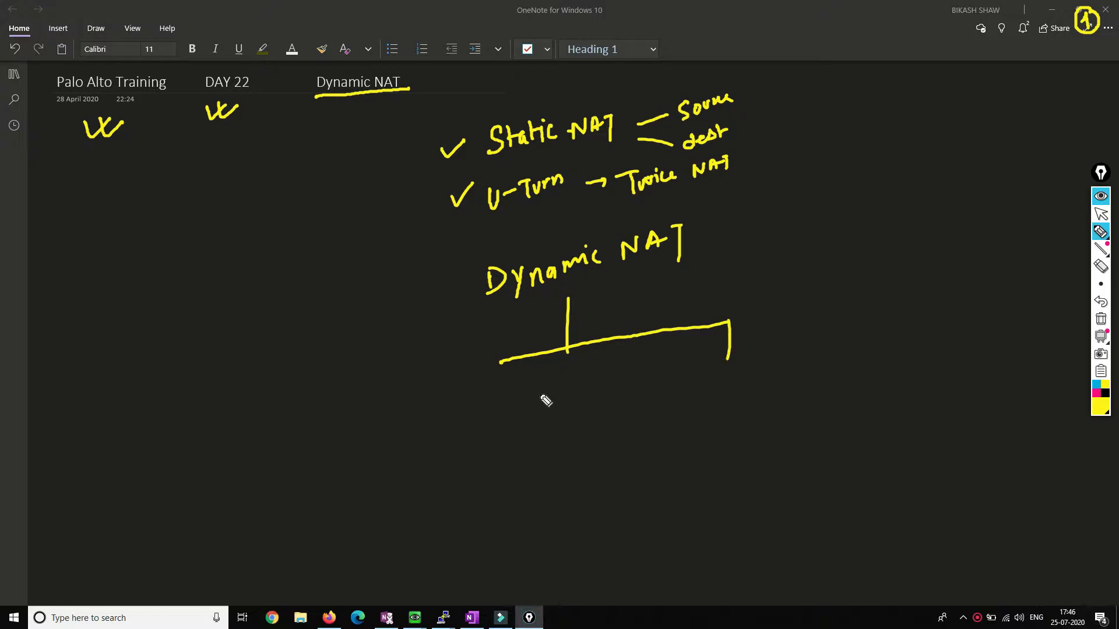
mouse_move(509, 362)
left_mouse_down()
mouse_move(471, 372)
mouse_move(472, 415)
mouse_move(479, 405)
left_mouse_up()
left_click(459, 441)
mouse_move(459, 441)
left_mouse_down()
mouse_move(479, 457)
mouse_move(505, 436)
mouse_move(518, 445)
left_mouse_up()
mouse_move(711, 380)
left_mouse_down()
mouse_move(711, 405)
mouse_move(761, 378)
left_mouse_up()
left_click_drag(757, 380, 758, 405)
Step: Sketch client computers connected to a box labelled SW
left_click_drag(438, 447, 307, 417)
mouse_move(65, 373)
left_mouse_down()
mouse_move(99, 332)
mouse_move(69, 403)
mouse_move(89, 464)
mouse_move(80, 472)
mouse_move(97, 465)
left_mouse_up()
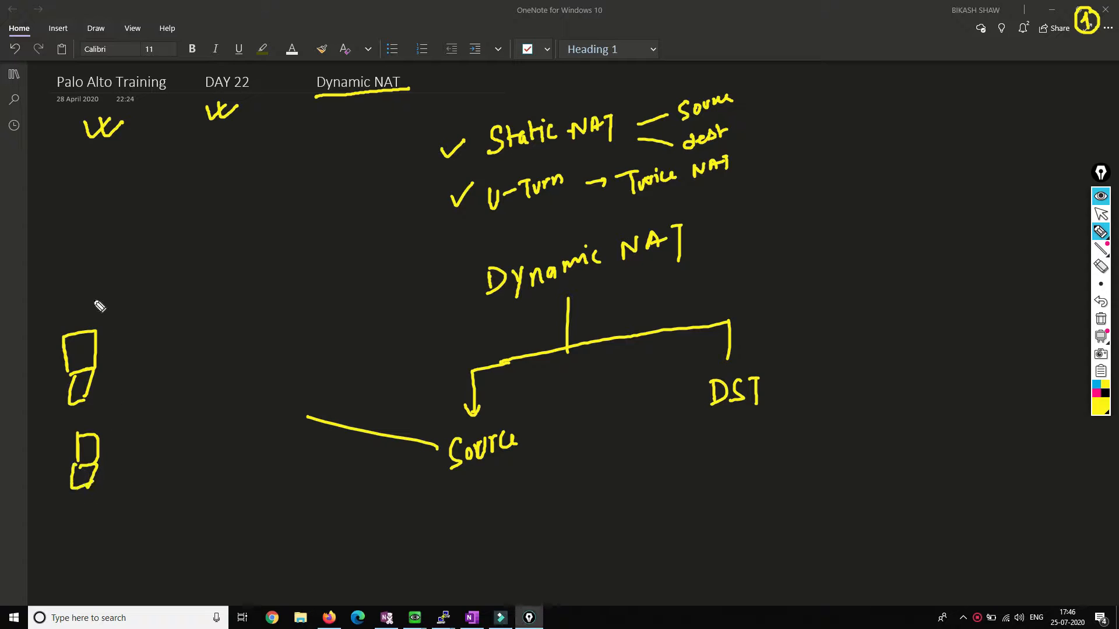
mouse_move(65, 296)
left_mouse_down()
mouse_move(95, 293)
mouse_move(86, 316)
mouse_move(69, 317)
mouse_move(136, 340)
left_mouse_up()
left_click_drag(135, 418, 125, 429)
left_click_drag(144, 396, 108, 434)
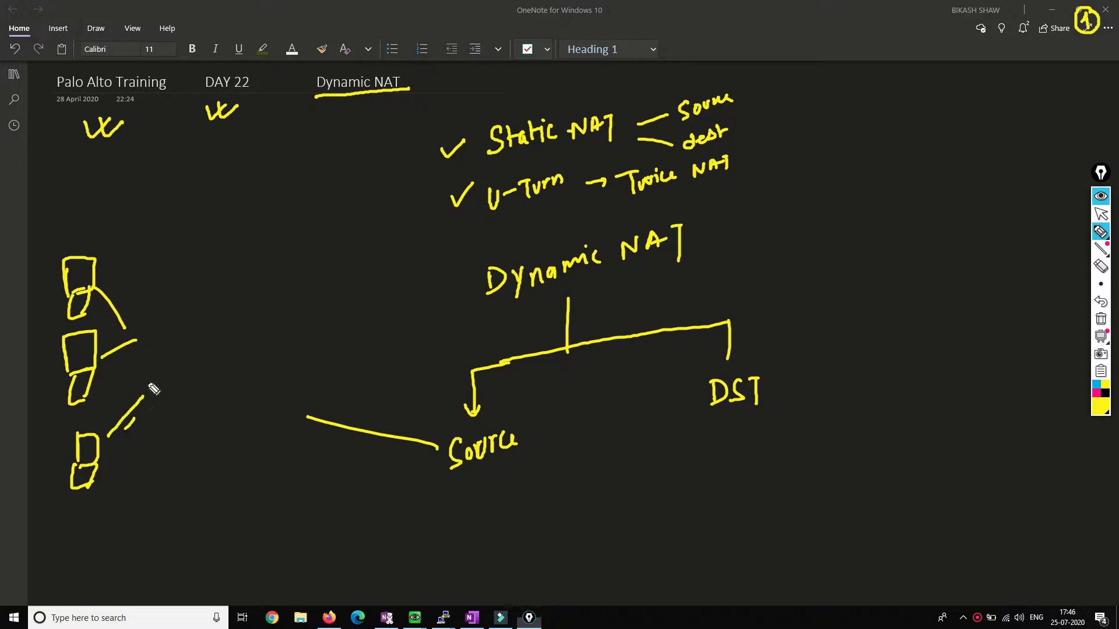
left_click_drag(143, 318, 164, 404)
mouse_move(204, 346)
left_mouse_down()
mouse_move(172, 378)
mouse_move(217, 358)
mouse_move(264, 280)
left_mouse_up()
Step: Draw a PA circle, write 'Public', and sketch a dashed cloud linked from PA
mouse_move(281, 229)
left_mouse_down()
mouse_move(269, 236)
mouse_move(279, 228)
mouse_move(281, 281)
mouse_move(285, 269)
left_mouse_up()
mouse_move(291, 278)
left_mouse_down()
mouse_move(299, 253)
mouse_move(307, 274)
left_mouse_up()
left_click_drag(293, 268, 310, 264)
left_click_drag(228, 156, 240, 197)
mouse_move(228, 158)
left_mouse_down()
mouse_move(231, 172)
mouse_move(275, 175)
left_mouse_up()
mouse_move(281, 162)
left_mouse_down()
mouse_move(283, 173)
mouse_move(298, 166)
left_mouse_up()
left_click_drag(313, 226, 330, 215)
left_click_drag(336, 203, 367, 158)
left_click_drag(389, 153, 394, 157)
left_click_drag(399, 171, 388, 198)
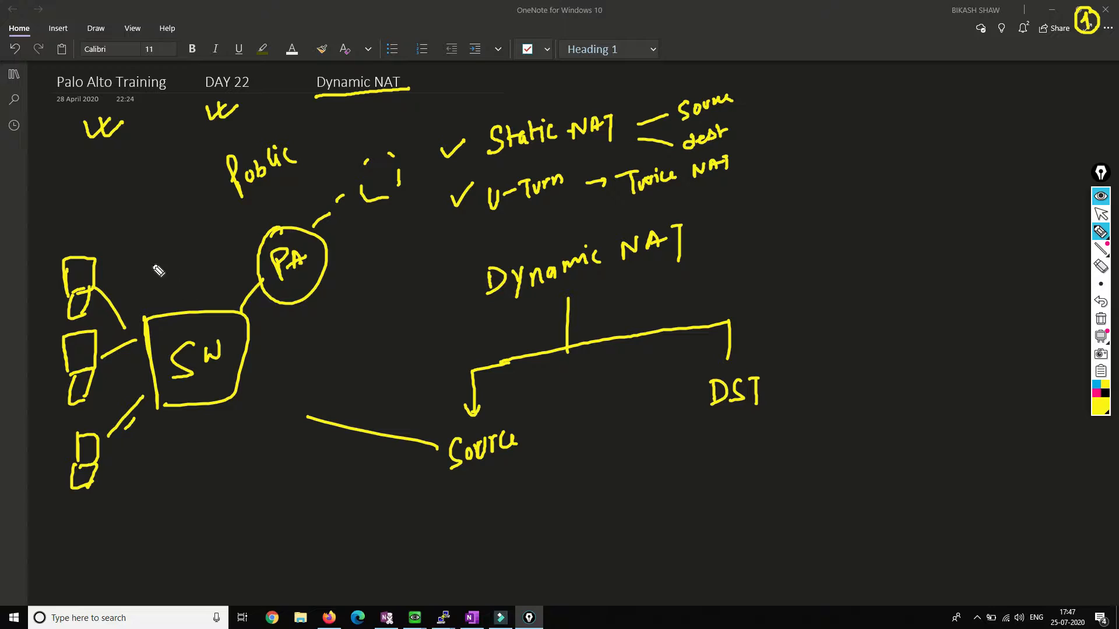
Step: Add an arrowhead toward PA, a box beside PA, a tick by Public, and a Source arrowhead
left_click(112, 251)
left_click_drag(251, 286, 263, 296)
mouse_move(207, 259)
left_mouse_down()
mouse_move(247, 220)
mouse_move(220, 255)
left_mouse_up()
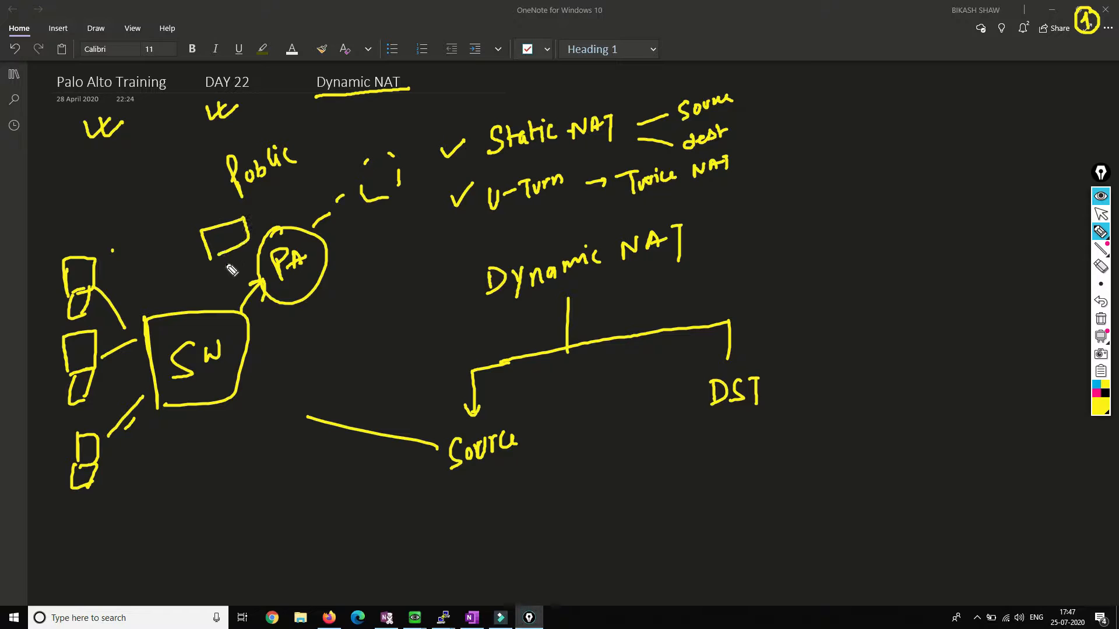
left_click_drag(203, 190, 218, 205)
left_click_drag(331, 406, 307, 431)
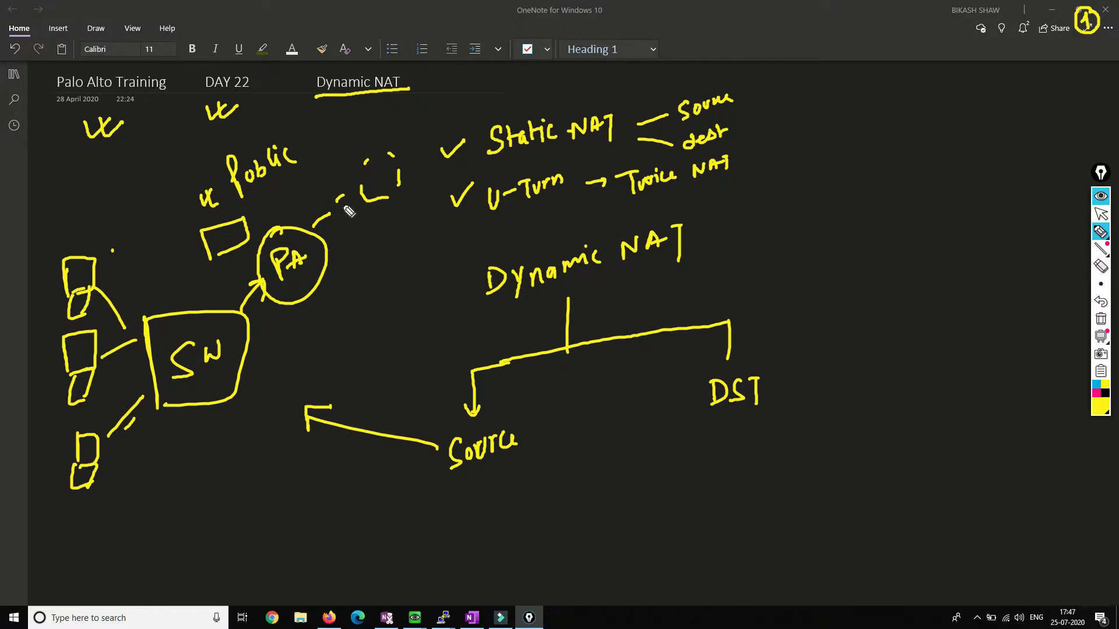
Step: Tick the PA-to-internet and SW-to-PA links and write QOS at the upper left
left_click_drag(286, 185, 318, 181)
left_click_drag(164, 284, 197, 282)
mouse_move(115, 171)
left_mouse_down()
mouse_move(123, 200)
mouse_move(145, 207)
mouse_move(144, 167)
mouse_move(149, 177)
left_mouse_up()
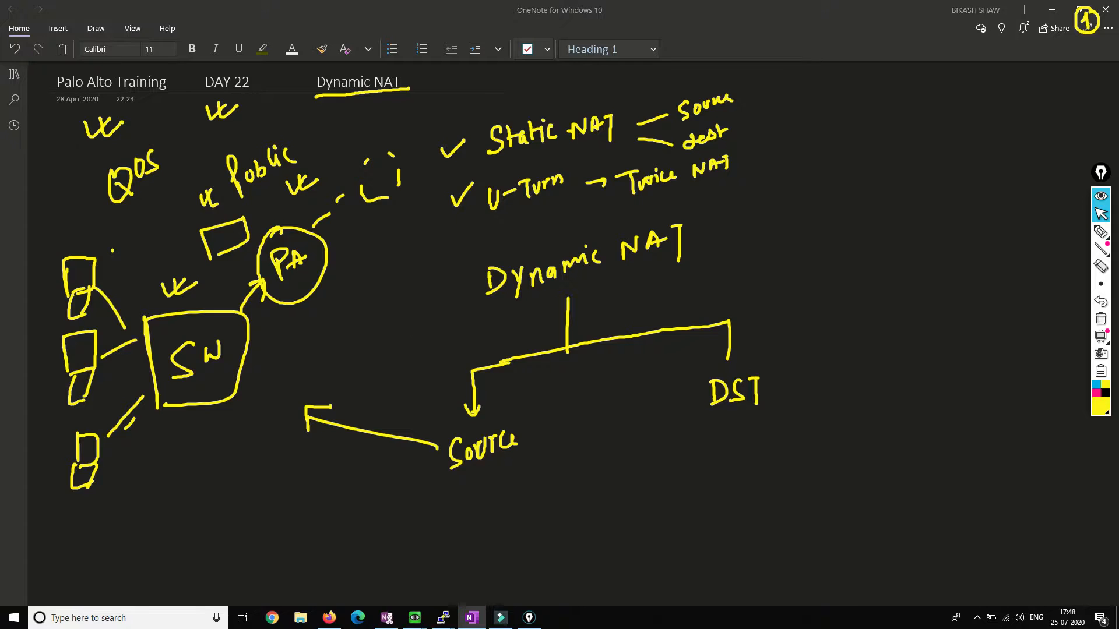
Step: Cross out the Source arrow, tick DST, and write 'load balancing' with an arrow down
left_click(1097, 233)
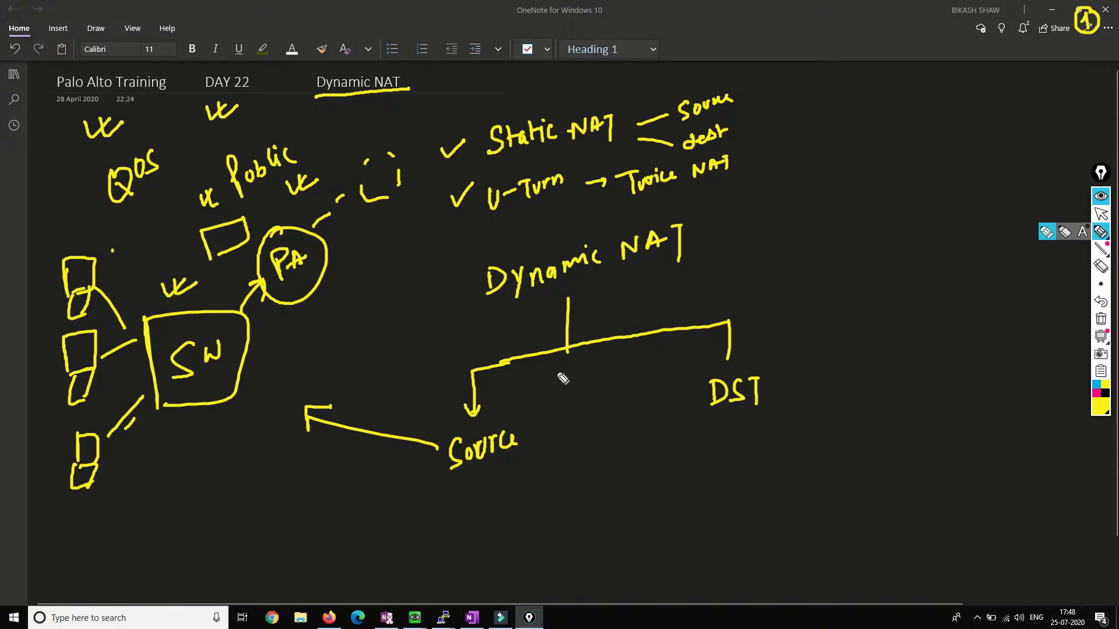
mouse_move(392, 408)
left_mouse_down()
mouse_move(384, 452)
mouse_move(402, 448)
left_mouse_up()
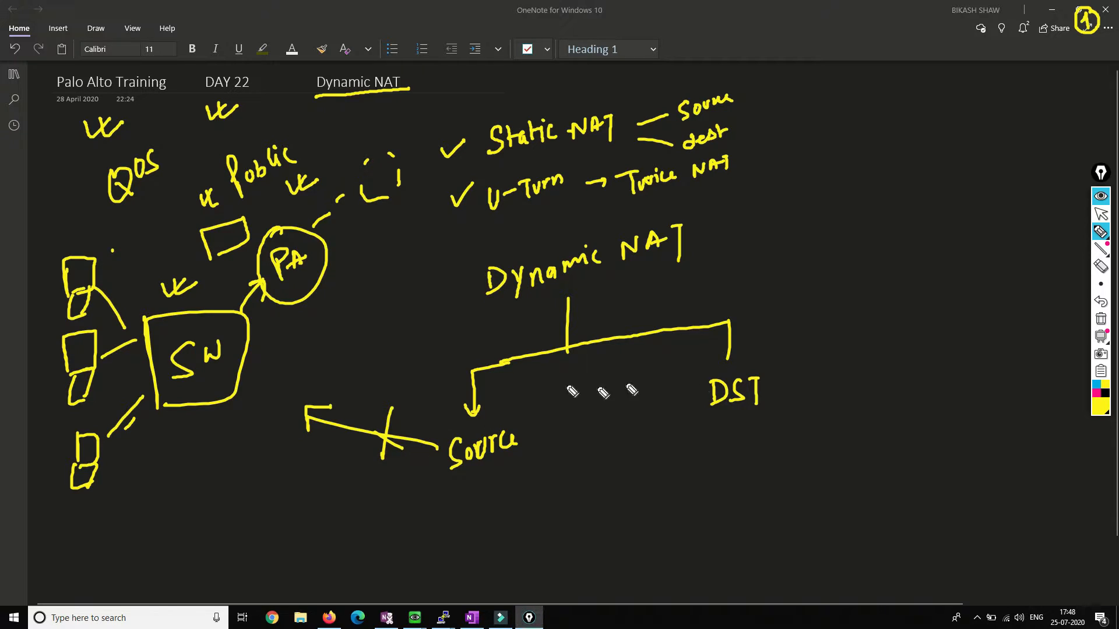
left_click_drag(774, 382, 826, 367)
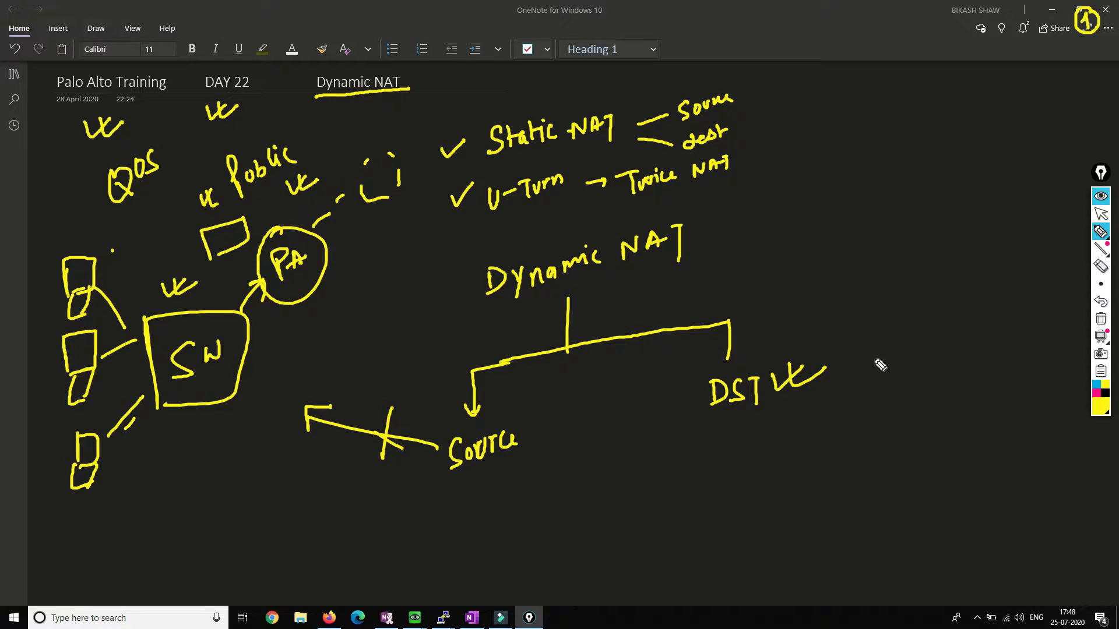
mouse_move(868, 245)
left_mouse_down()
mouse_move(919, 278)
mouse_move(928, 242)
mouse_move(939, 260)
left_mouse_up()
mouse_move(972, 222)
left_mouse_down()
mouse_move(962, 249)
mouse_move(1046, 217)
mouse_move(1043, 235)
left_mouse_up()
mouse_move(969, 254)
left_mouse_down()
mouse_move(967, 292)
mouse_move(981, 279)
left_mouse_up()
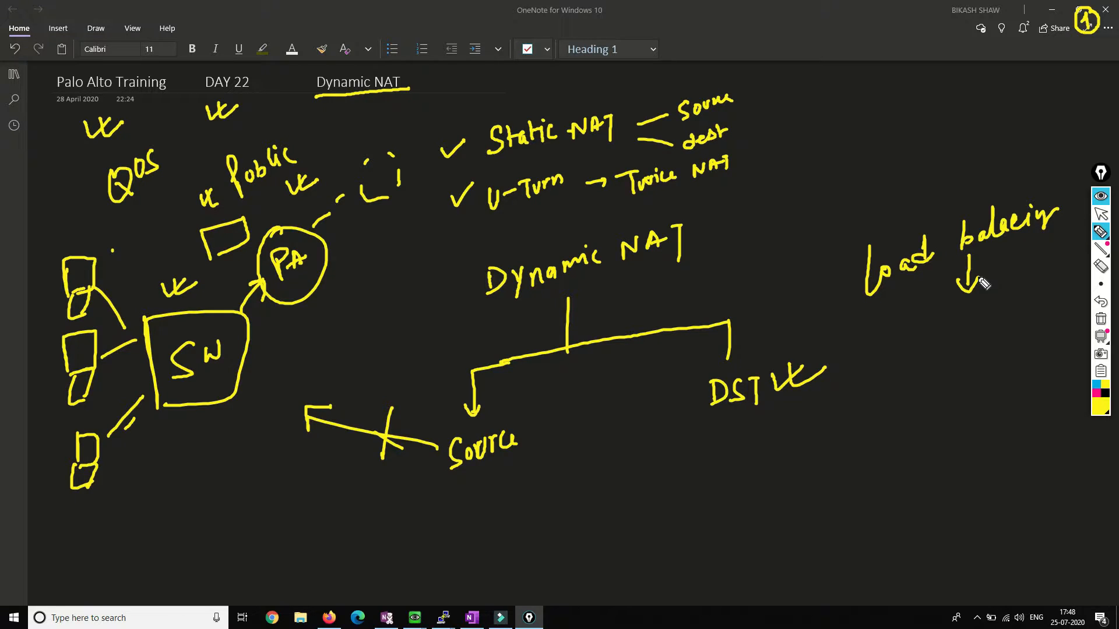
Step: List three starred items: Configure, concept, and troubleshooting, grouped with a brace
left_click_drag(890, 344, 890, 364)
mouse_move(885, 349)
left_mouse_down()
mouse_move(919, 357)
mouse_move(1024, 315)
left_mouse_up()
mouse_move(890, 401)
left_mouse_down()
mouse_move(901, 414)
mouse_move(910, 399)
mouse_move(1013, 378)
left_mouse_up()
left_click(926, 385)
left_click_drag(904, 444, 906, 462)
left_click_drag(896, 456, 943, 440)
mouse_move(945, 450)
left_mouse_down()
mouse_move(998, 413)
mouse_move(1071, 394)
left_mouse_up()
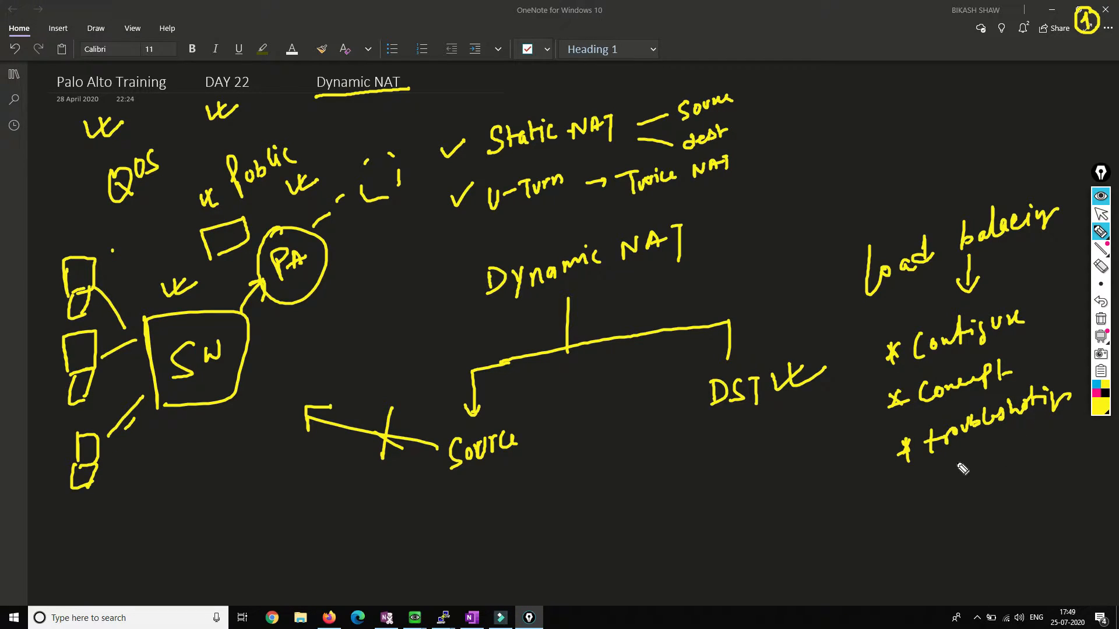
left_click_drag(858, 349, 863, 480)
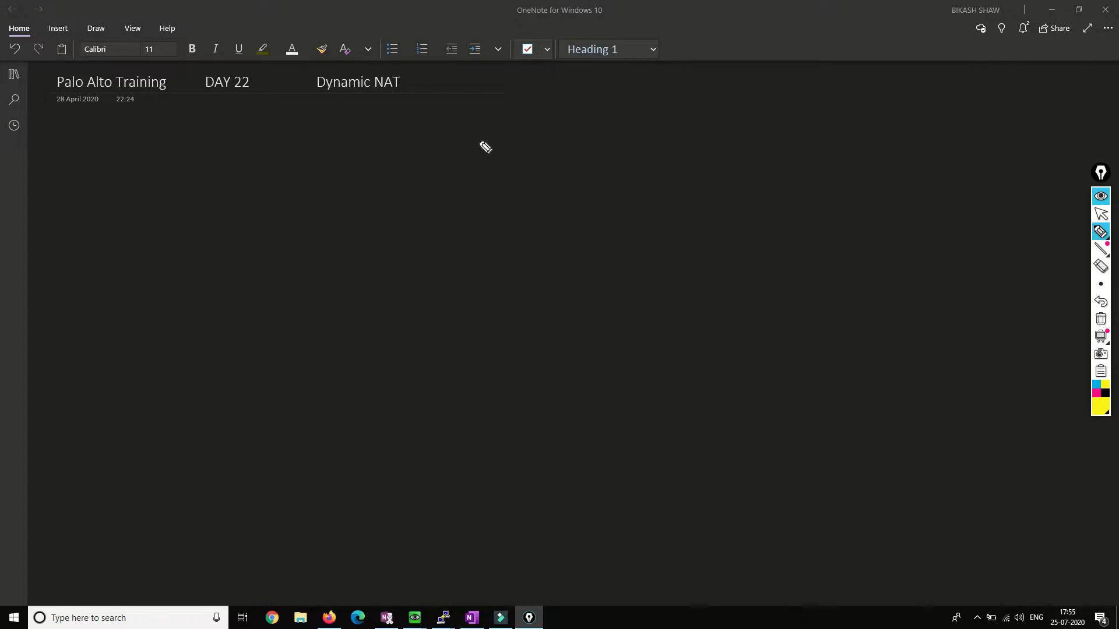
Step: Write the heading 'DNAT (DST)' on the blank page
mouse_move(469, 128)
left_mouse_down()
mouse_move(469, 162)
mouse_move(526, 122)
mouse_move(536, 140)
left_mouse_up()
mouse_move(519, 138)
left_mouse_down()
mouse_move(557, 128)
mouse_move(552, 146)
left_mouse_up()
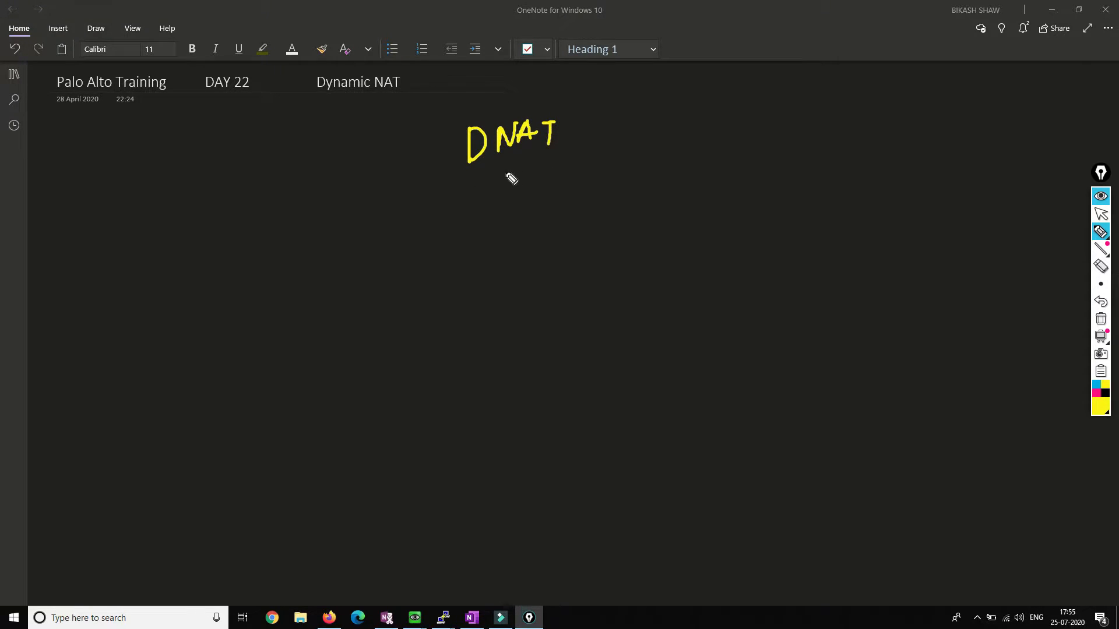
mouse_move(587, 109)
left_mouse_down()
mouse_move(590, 159)
mouse_move(605, 146)
left_mouse_up()
mouse_move(605, 125)
left_mouse_down()
mouse_move(606, 146)
mouse_move(666, 119)
left_mouse_up()
left_click_drag(660, 120, 674, 158)
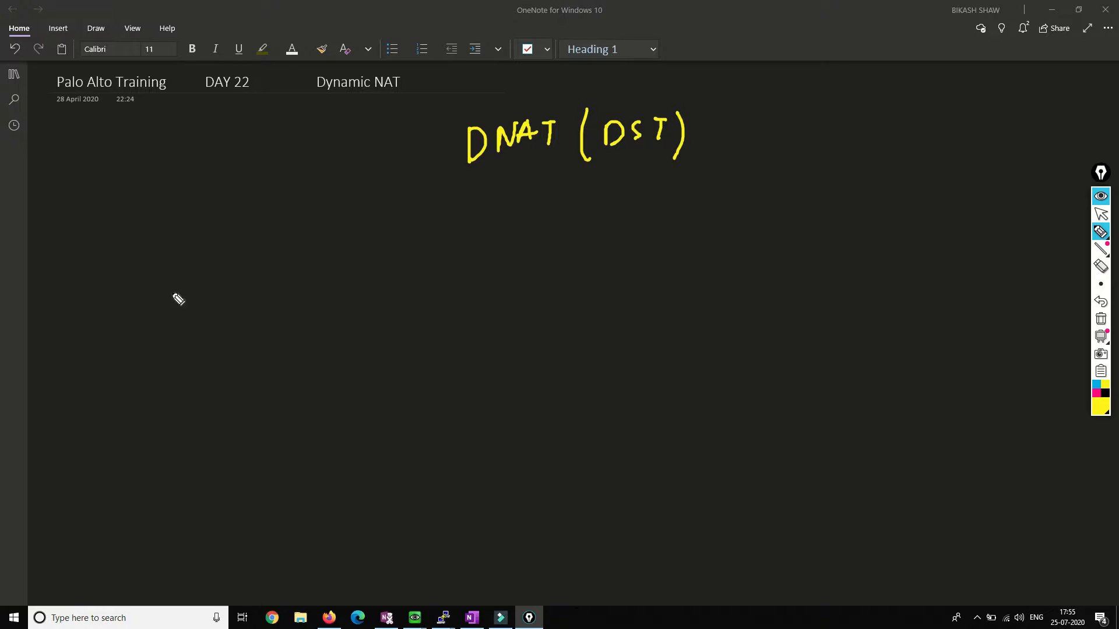
Step: Draw a PA box linked down to an SW box and a 'web 1' server
mouse_move(348, 252)
left_mouse_down()
mouse_move(460, 268)
mouse_move(457, 303)
left_mouse_up()
left_click_drag(352, 320, 454, 315)
mouse_move(392, 264)
left_mouse_down()
mouse_move(407, 259)
mouse_move(441, 290)
mouse_move(528, 271)
mouse_move(587, 230)
mouse_move(662, 279)
mouse_move(575, 287)
mouse_move(567, 251)
left_mouse_up()
left_click_drag(399, 325, 399, 355)
mouse_move(367, 363)
left_mouse_down()
mouse_move(443, 356)
mouse_move(443, 380)
mouse_move(375, 414)
mouse_move(440, 375)
mouse_move(391, 396)
mouse_move(410, 395)
mouse_move(419, 378)
left_mouse_up()
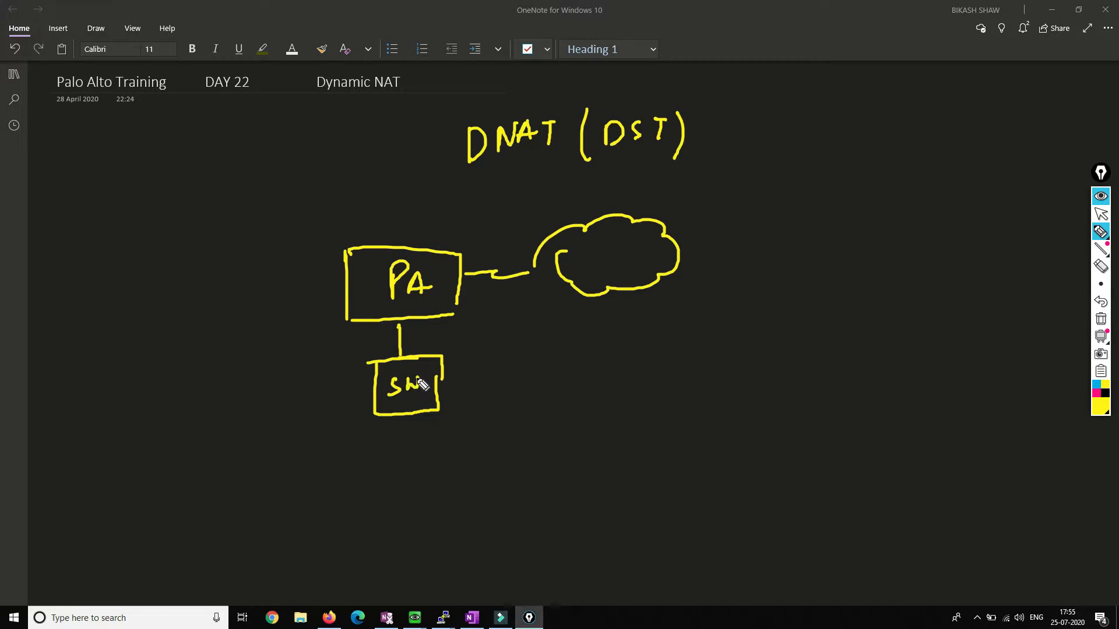
left_click_drag(420, 416, 438, 487)
mouse_move(401, 447)
left_mouse_down()
mouse_move(436, 492)
mouse_move(470, 475)
mouse_move(473, 486)
mouse_move(496, 482)
left_mouse_up()
left_click(473, 466)
Step: Sketch two client computers linked to the cloud
mouse_move(670, 251)
left_mouse_down()
mouse_move(722, 320)
mouse_move(723, 346)
left_mouse_up()
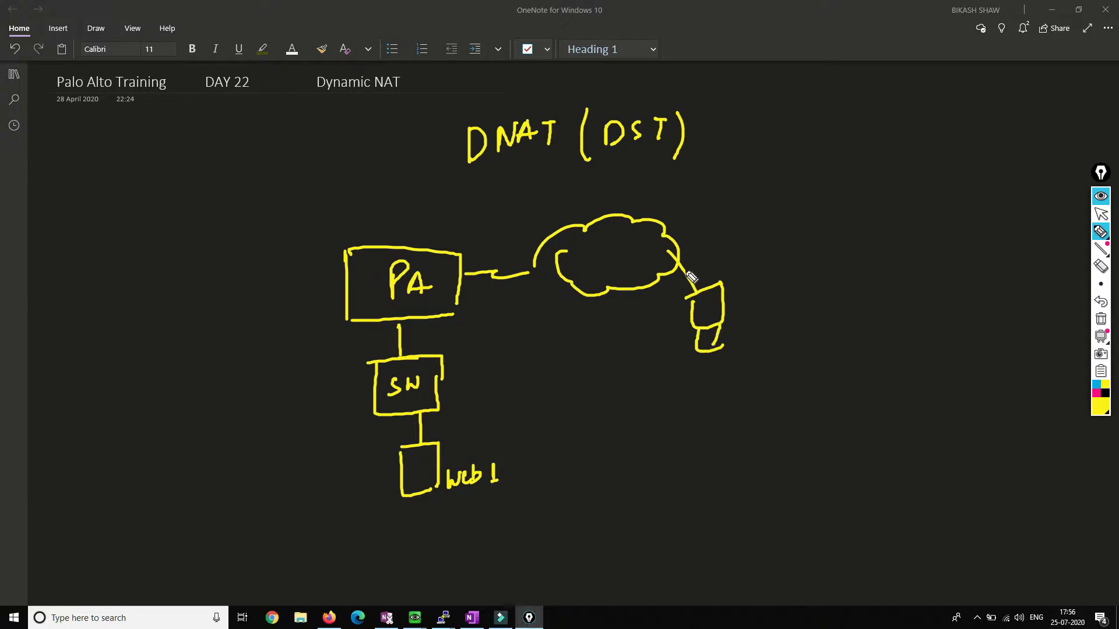
mouse_move(679, 241)
left_mouse_down()
mouse_move(777, 250)
mouse_move(778, 272)
left_mouse_up()
mouse_move(763, 270)
left_mouse_down()
mouse_move(797, 265)
mouse_move(784, 325)
mouse_move(797, 294)
left_mouse_up()
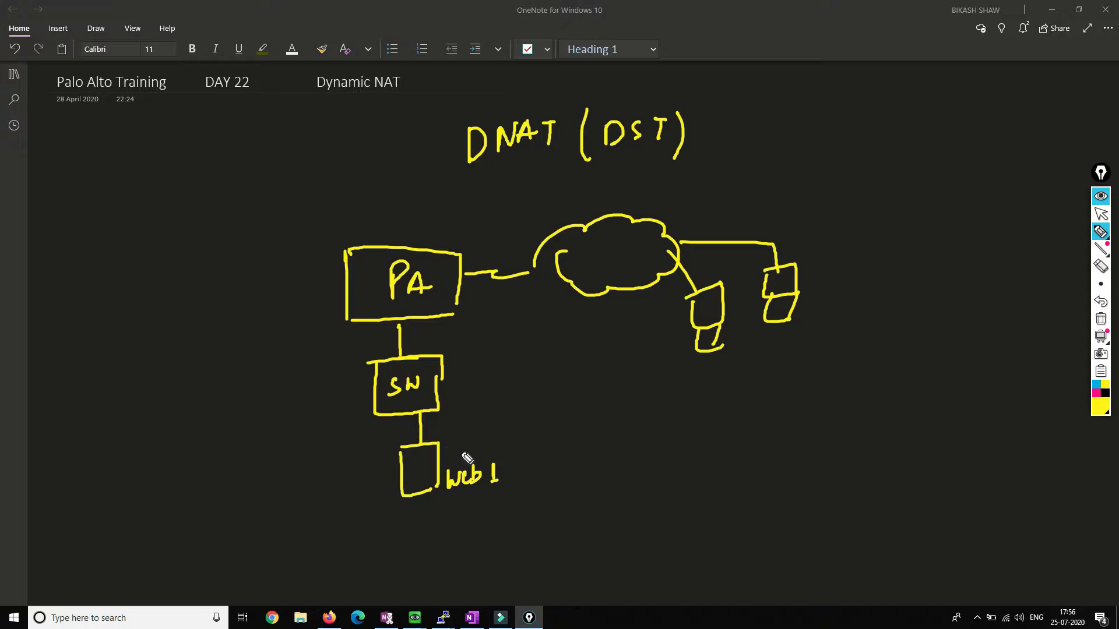
Step: Tick web 1 and add a second server under SW labelled 'web'
left_click_drag(461, 433, 502, 421)
mouse_move(378, 413)
left_mouse_down()
mouse_move(347, 454)
mouse_move(361, 483)
mouse_move(353, 505)
left_mouse_up()
mouse_move(272, 482)
left_mouse_down()
mouse_move(279, 505)
mouse_move(307, 474)
left_mouse_up()
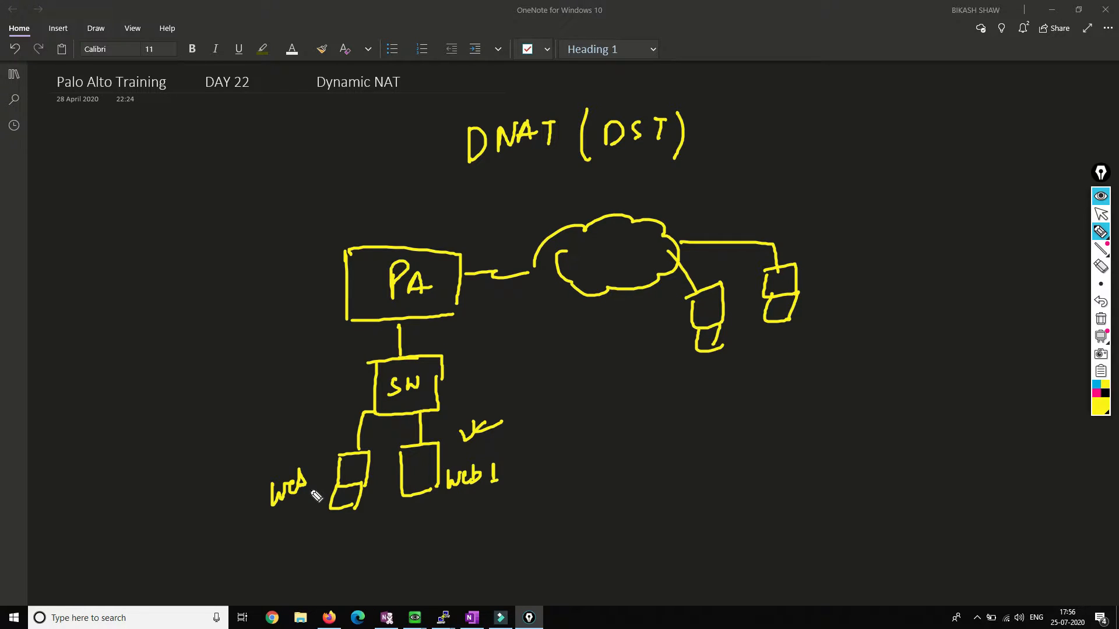
Step: Draw arrows labelled 'load balancer' off SW and PA, and tick web 1 and DNAT
left_click_drag(364, 377, 303, 394)
mouse_move(217, 385)
left_mouse_down()
mouse_move(218, 418)
mouse_move(255, 402)
mouse_move(282, 369)
mouse_move(290, 383)
mouse_move(315, 354)
mouse_move(330, 367)
left_mouse_up()
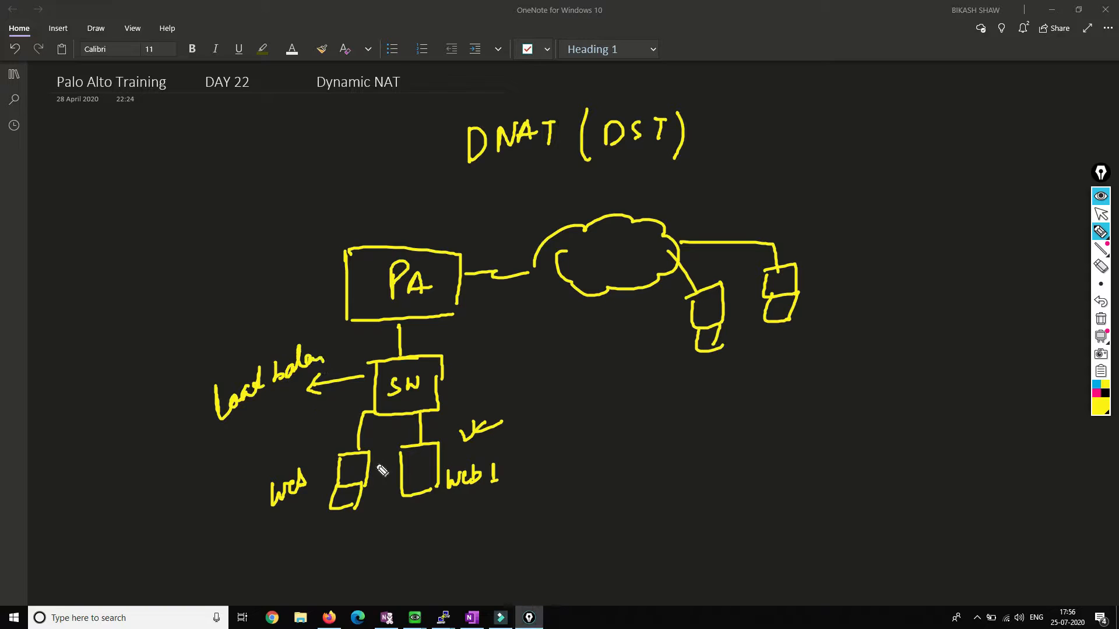
mouse_move(513, 466)
left_mouse_down()
mouse_move(517, 480)
mouse_move(543, 465)
mouse_move(549, 476)
left_mouse_up()
left_click_drag(329, 366, 353, 349)
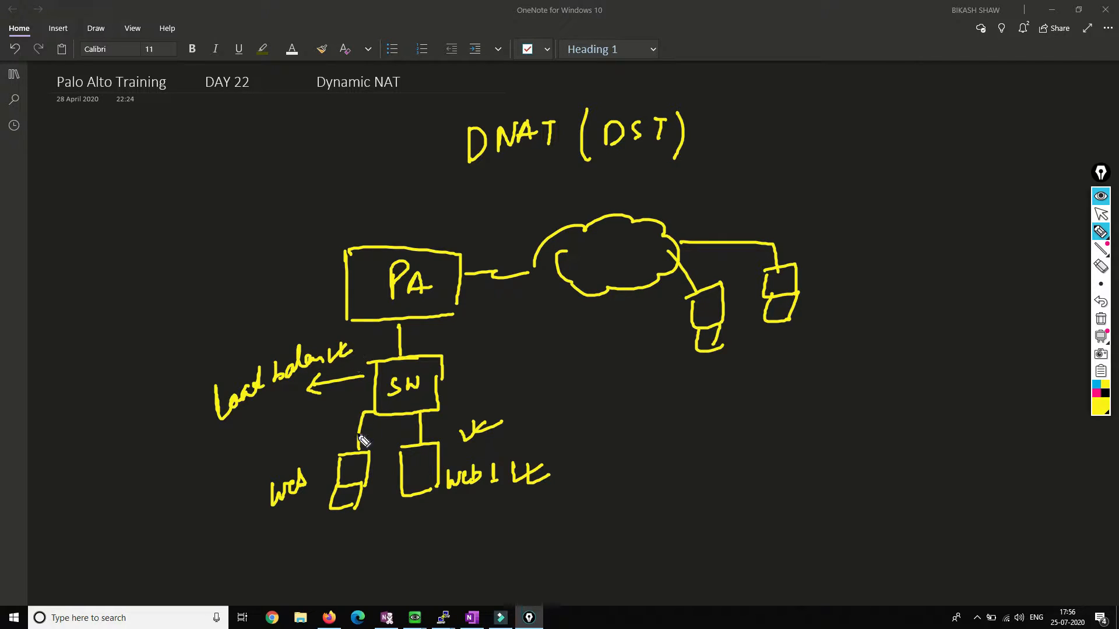
mouse_move(355, 283)
left_mouse_down()
mouse_move(310, 295)
mouse_move(319, 301)
left_mouse_up()
mouse_move(226, 221)
left_mouse_down()
mouse_move(229, 254)
mouse_move(247, 233)
mouse_move(274, 237)
mouse_move(286, 210)
mouse_move(337, 207)
mouse_move(357, 182)
mouse_move(385, 188)
mouse_move(401, 175)
left_mouse_up()
left_click_drag(439, 122, 486, 119)
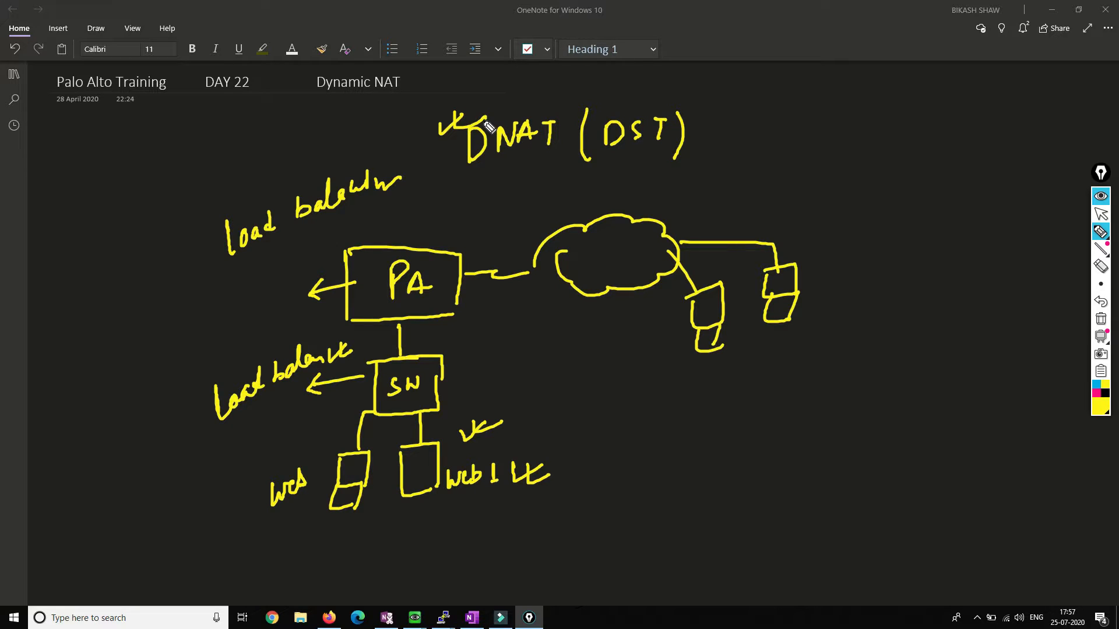
Step: Draw incoming traffic to PA and a NAT note with arrows to two IP labels
mouse_move(665, 250)
left_mouse_down()
mouse_move(473, 254)
mouse_move(494, 259)
left_mouse_up()
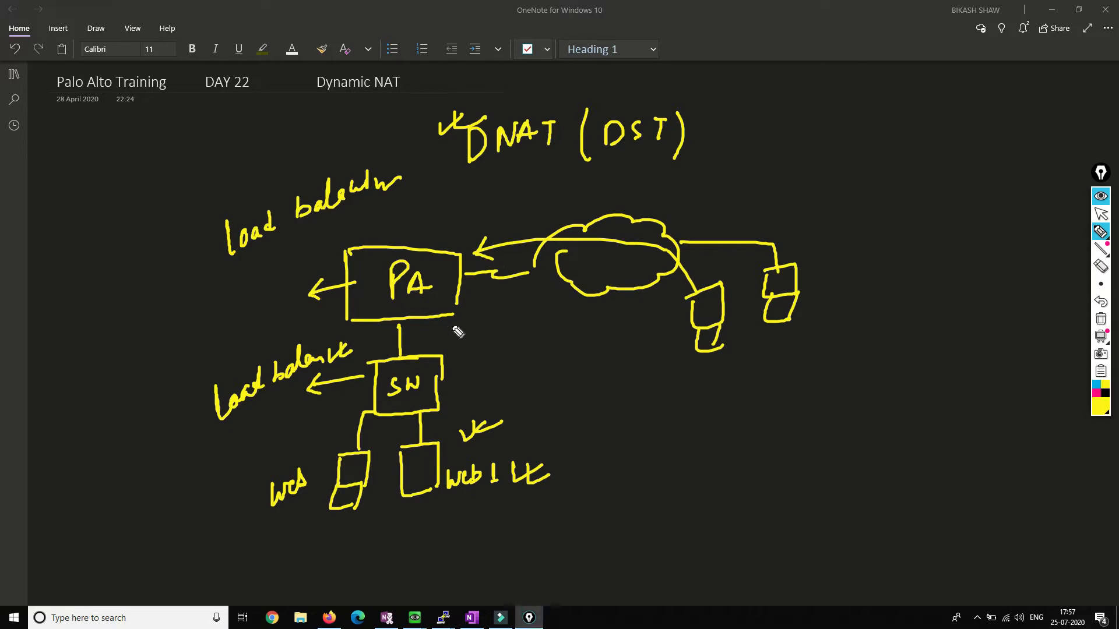
left_click_drag(501, 337, 521, 313)
mouse_move(520, 332)
left_mouse_down()
mouse_move(550, 312)
mouse_move(554, 380)
mouse_move(576, 364)
mouse_move(594, 396)
mouse_move(587, 417)
left_mouse_up()
mouse_move(582, 417)
left_mouse_down()
mouse_move(606, 396)
mouse_move(600, 438)
left_mouse_up()
left_click_drag(596, 438, 616, 436)
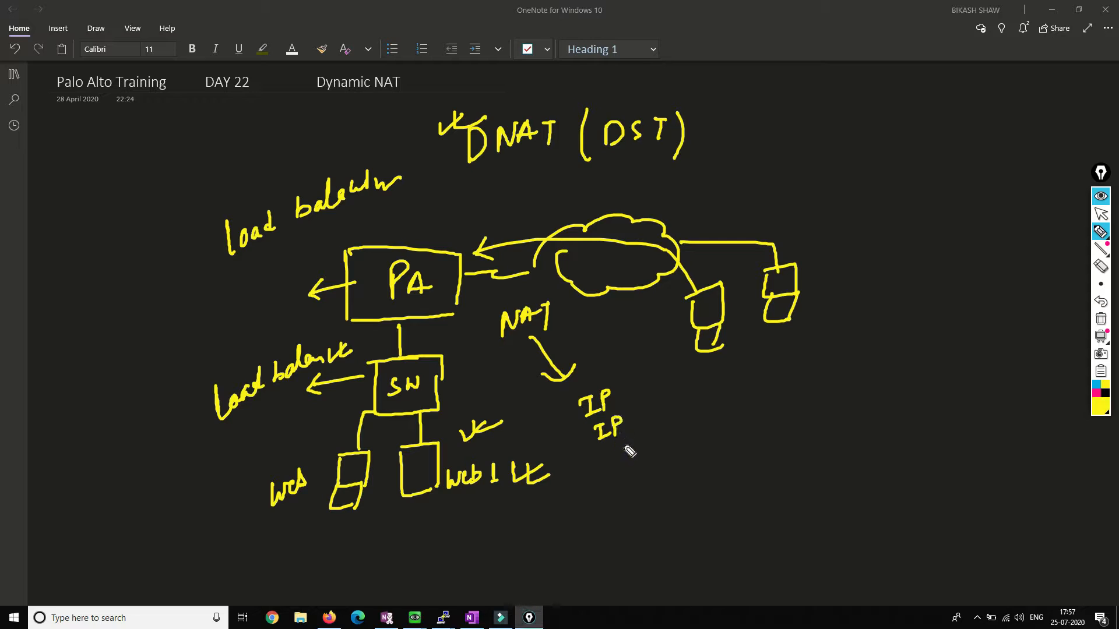
mouse_move(578, 369)
left_mouse_down()
mouse_move(599, 362)
mouse_move(623, 390)
mouse_move(666, 394)
mouse_move(644, 429)
left_mouse_up()
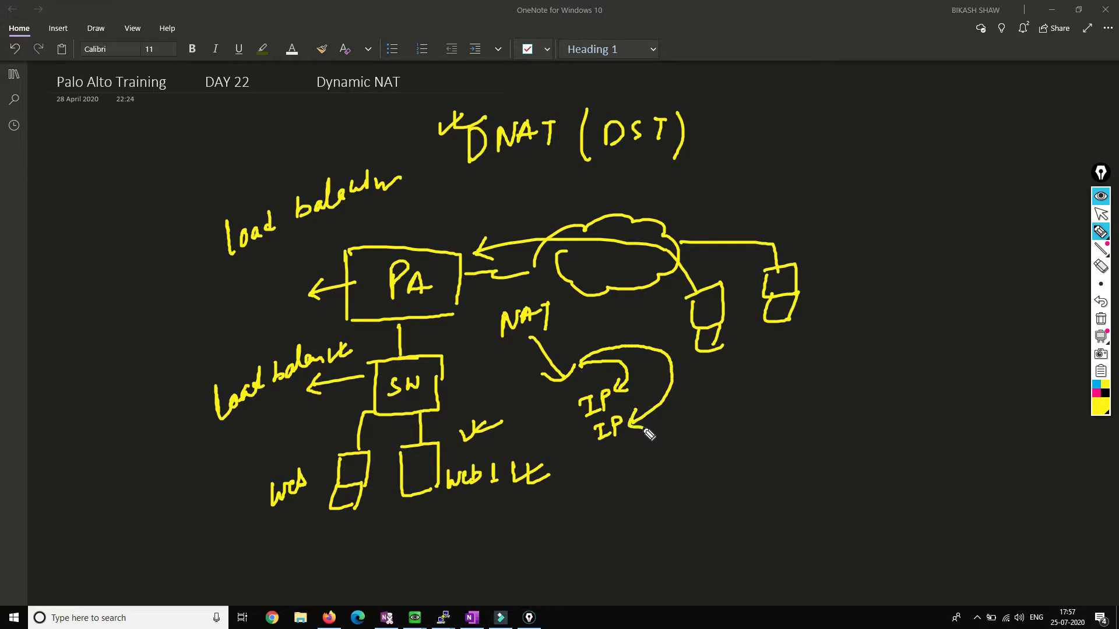
left_click_drag(553, 382, 562, 424)
mouse_move(548, 378)
left_mouse_down()
mouse_move(568, 456)
mouse_move(580, 456)
left_mouse_up()
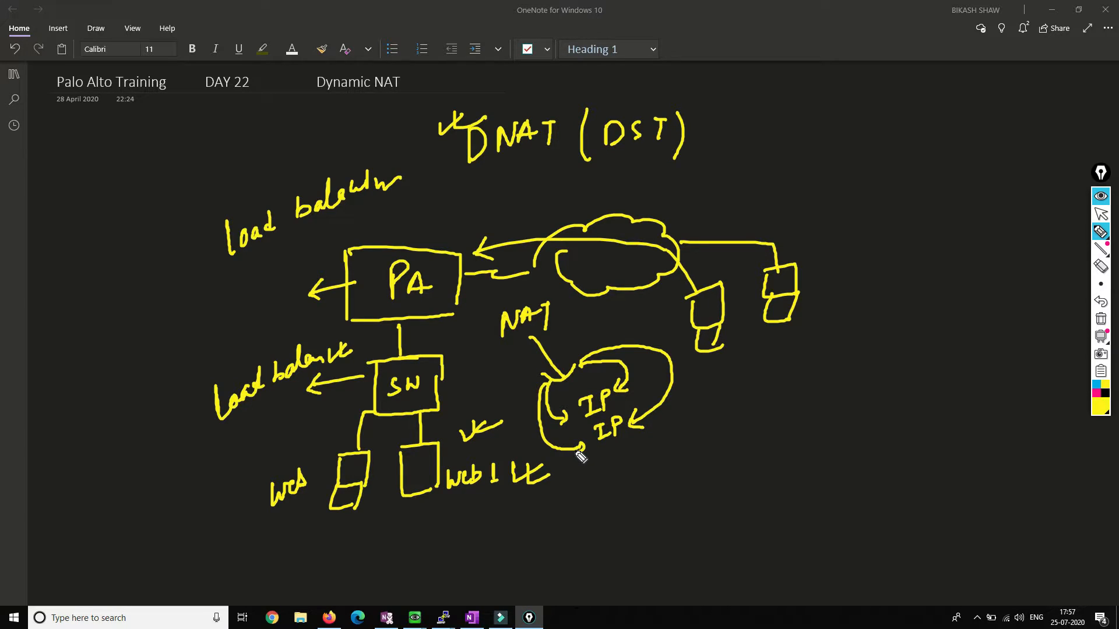
Step: Label the clients PC1 and PC2, draw their paths via PA to web2, and circle PA
left_click_drag(712, 367, 714, 389)
left_click_drag(712, 368, 740, 381)
left_click_drag(775, 345, 776, 368)
mouse_move(774, 345)
left_mouse_down()
mouse_move(797, 366)
mouse_move(826, 360)
left_mouse_up()
mouse_move(694, 287)
left_mouse_down()
mouse_move(515, 255)
mouse_move(466, 273)
mouse_move(432, 432)
mouse_move(438, 418)
left_mouse_up()
mouse_move(800, 255)
left_mouse_down()
mouse_move(586, 182)
mouse_move(402, 230)
mouse_move(415, 244)
left_mouse_up()
mouse_move(361, 333)
left_mouse_down()
mouse_move(332, 456)
mouse_move(345, 439)
mouse_move(324, 473)
left_mouse_up()
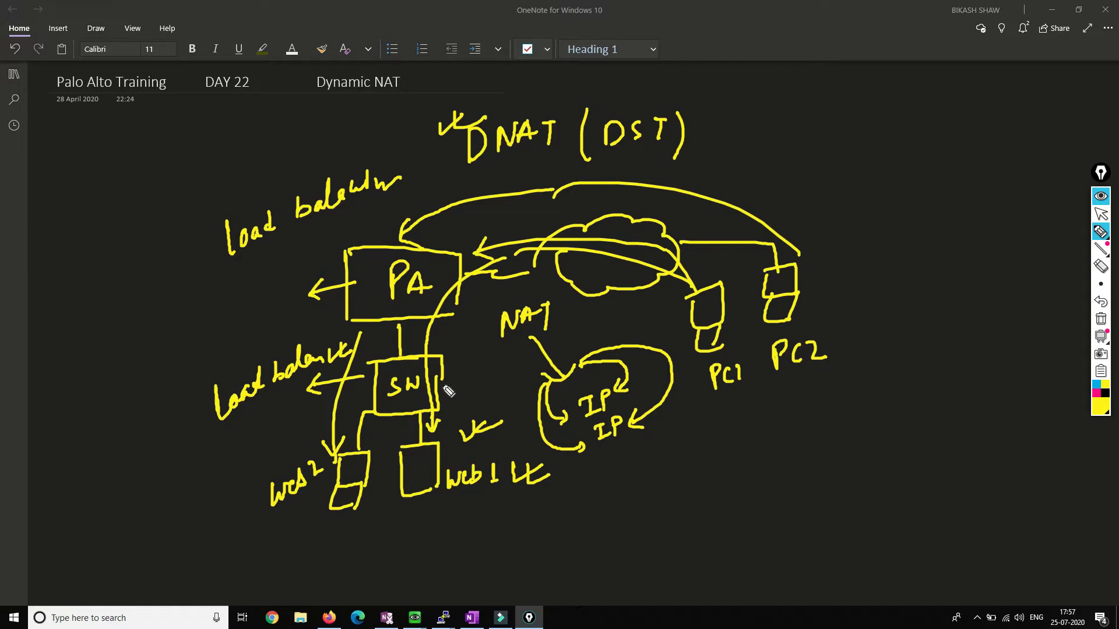
mouse_move(431, 265)
left_mouse_down()
mouse_move(376, 303)
mouse_move(460, 218)
mouse_move(507, 204)
left_mouse_up()
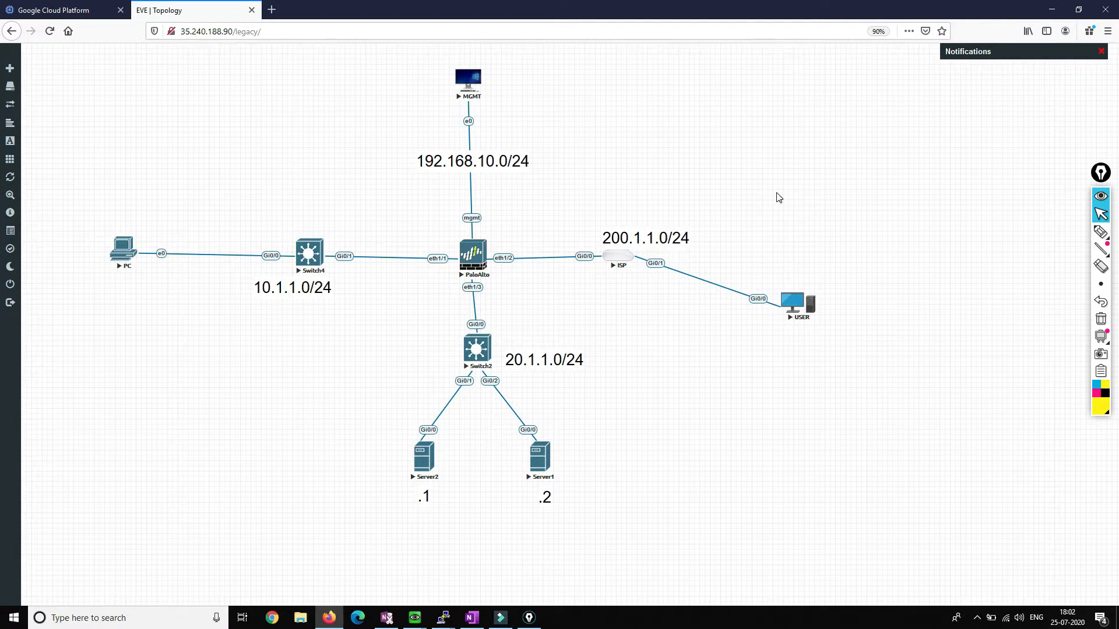
Step: Choose the highlighter for annotating the EVE-NG topology around PaloAlto
left_click(1101, 232)
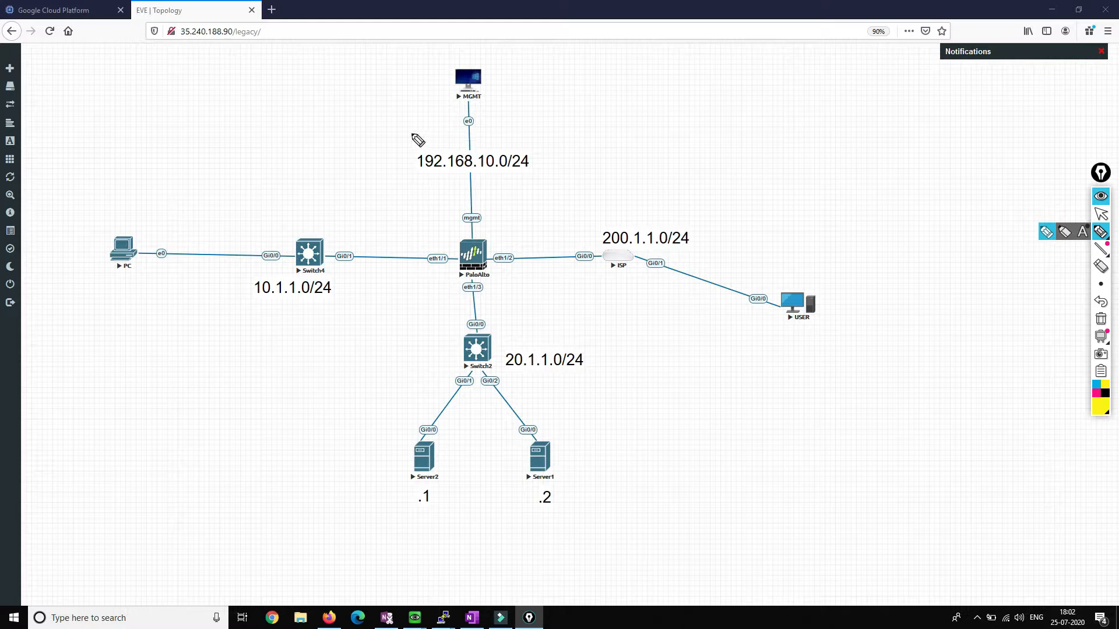
left_click(412, 133)
Step: In black ink, circle the 192.168.10.0/24, 10.1.1.0/24, 200.1.1.0/24, USER and 20.1.1.0/24 areas
left_click(1104, 393)
mouse_move(406, 146)
left_mouse_down()
mouse_move(537, 153)
mouse_move(554, 176)
mouse_move(410, 177)
mouse_move(409, 145)
left_mouse_up()
left_click_drag(486, 119, 495, 213)
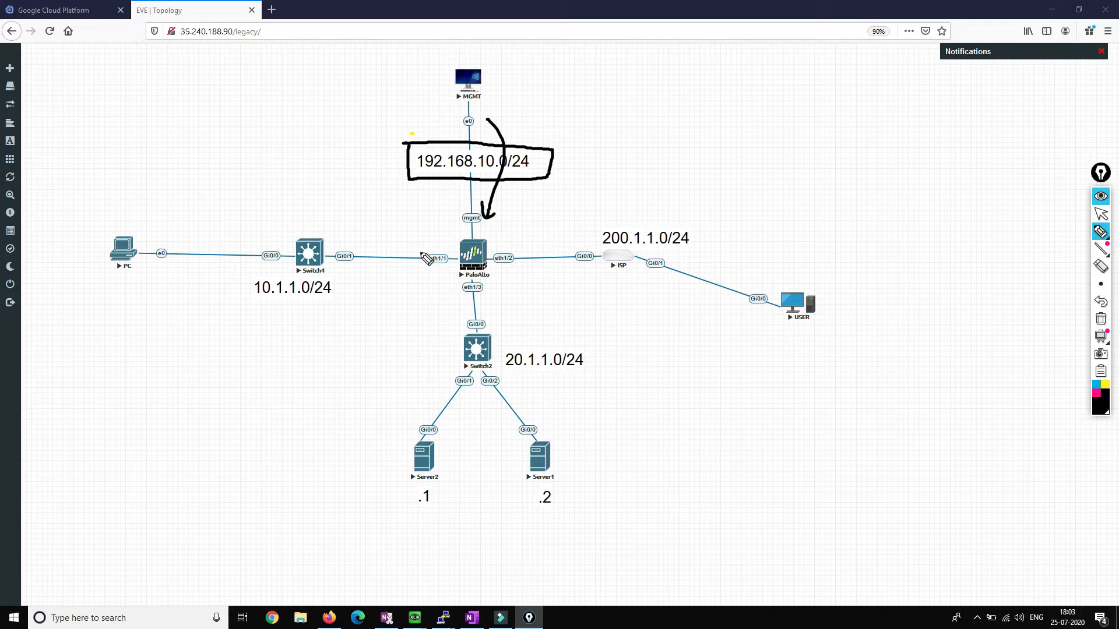
mouse_move(323, 229)
left_mouse_down()
mouse_move(239, 340)
mouse_move(368, 287)
mouse_move(317, 222)
left_mouse_up()
mouse_move(681, 221)
left_mouse_down()
mouse_move(674, 212)
mouse_move(624, 303)
mouse_move(707, 233)
mouse_move(680, 211)
left_mouse_up()
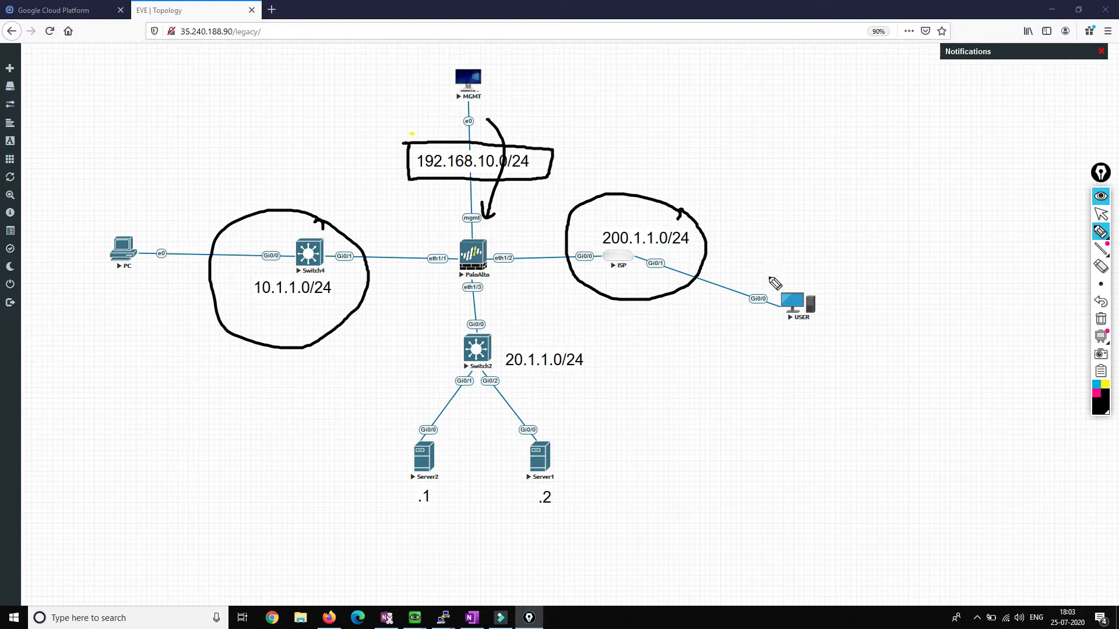
mouse_move(826, 278)
left_mouse_down()
mouse_move(799, 327)
mouse_move(821, 271)
left_mouse_up()
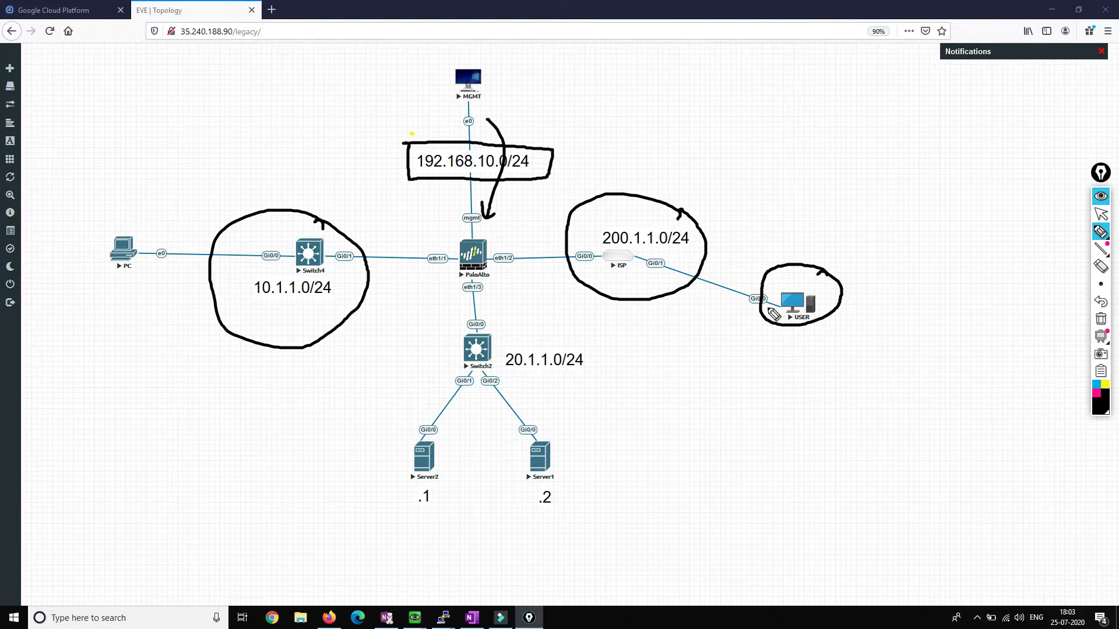
left_click_drag(768, 307, 539, 392)
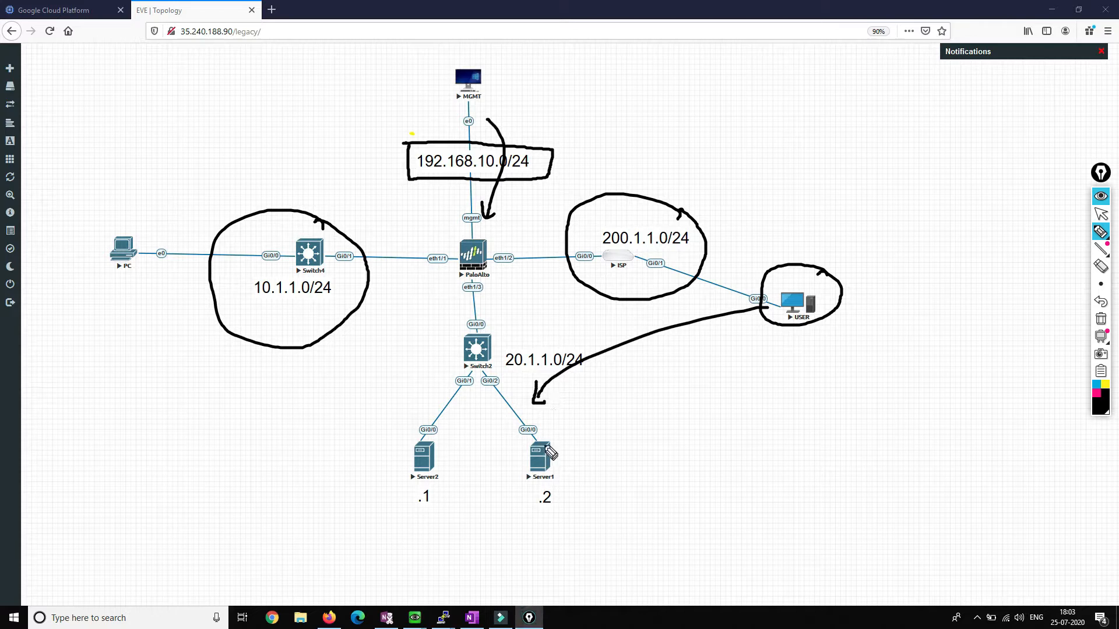
mouse_move(534, 321)
left_mouse_down()
mouse_move(432, 317)
mouse_move(431, 516)
mouse_move(600, 491)
mouse_move(581, 348)
mouse_move(530, 319)
left_mouse_up()
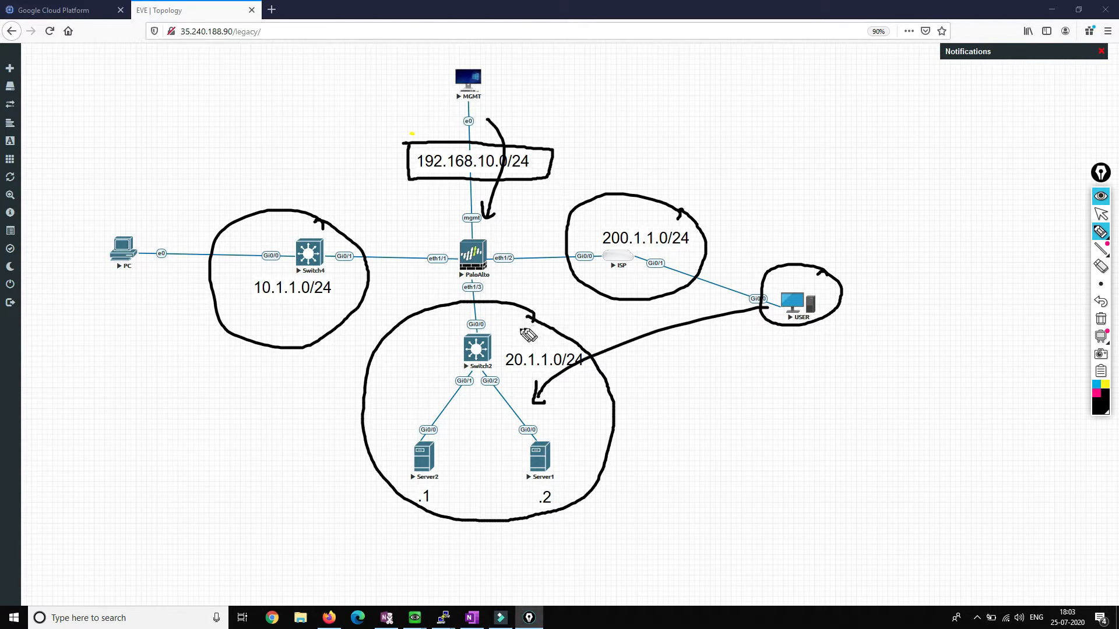
Step: Draw NAT arrows from USER through PaloAlto and Switch2 down to Server2 and Server1
mouse_move(524, 241)
left_mouse_down()
mouse_move(553, 222)
mouse_move(550, 233)
mouse_move(577, 185)
mouse_move(594, 192)
left_mouse_up()
left_click_drag(583, 189, 609, 177)
left_click_drag(605, 176, 606, 195)
mouse_move(772, 307)
left_mouse_down()
mouse_move(583, 204)
mouse_move(506, 227)
mouse_move(520, 239)
left_mouse_up()
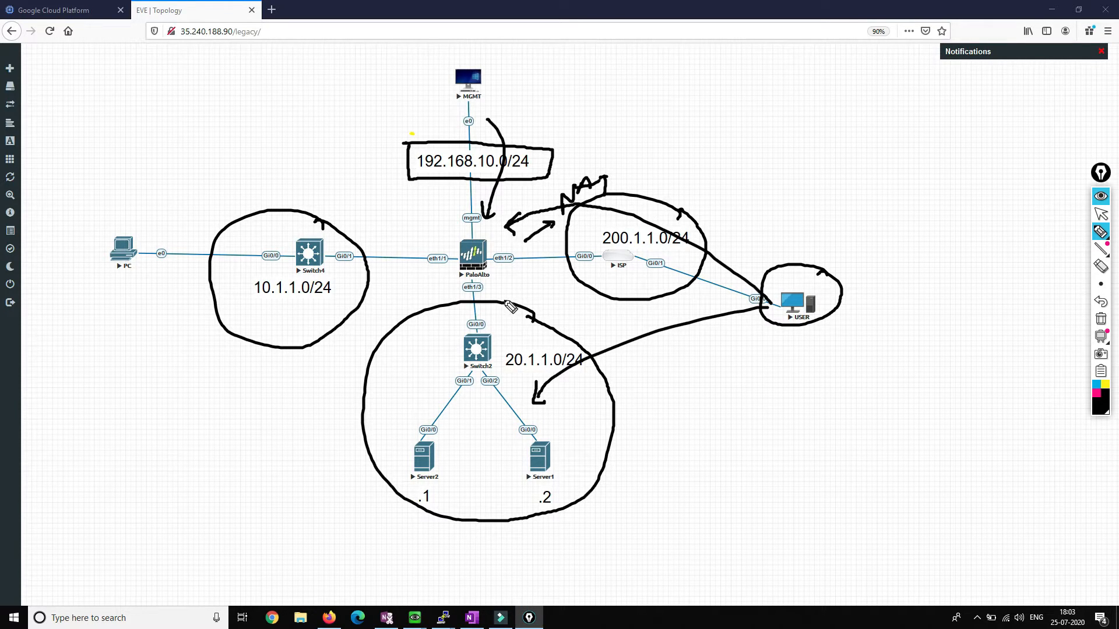
mouse_move(494, 284)
left_mouse_down()
mouse_move(484, 350)
mouse_move(501, 349)
left_mouse_up()
mouse_move(499, 288)
left_mouse_down()
mouse_move(520, 269)
mouse_move(526, 285)
mouse_move(535, 279)
left_mouse_up()
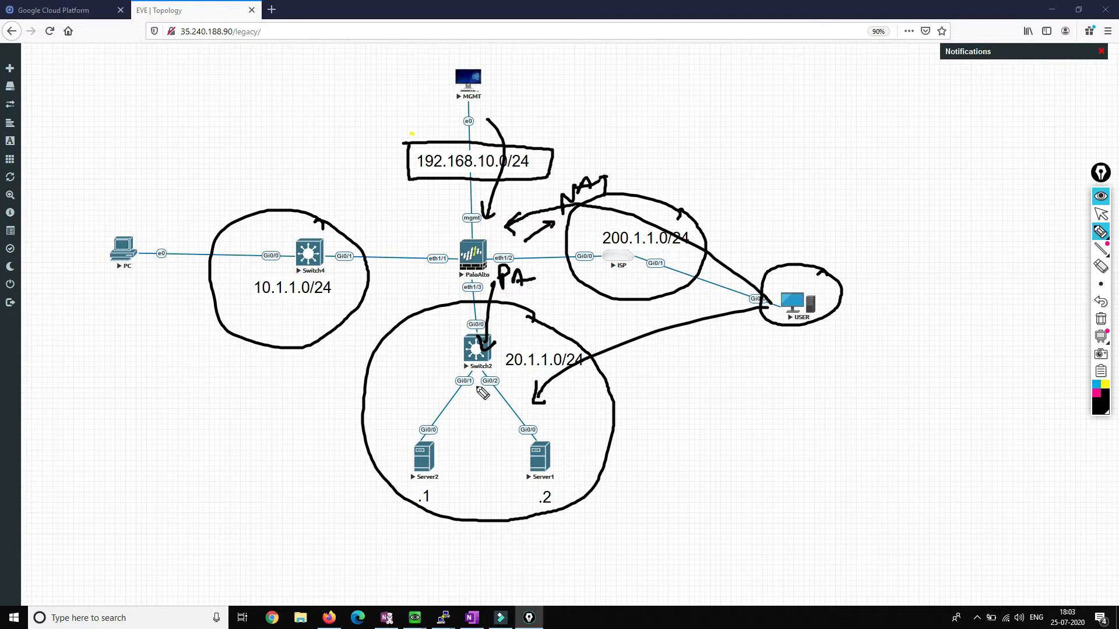
left_click_drag(454, 361, 417, 434)
left_click_drag(412, 415, 417, 437)
mouse_move(493, 386)
left_mouse_down()
mouse_move(494, 430)
mouse_move(508, 420)
left_mouse_up()
Step: Relabel Server2 as host .2 and Server1 as host .1
left_click(500, 470)
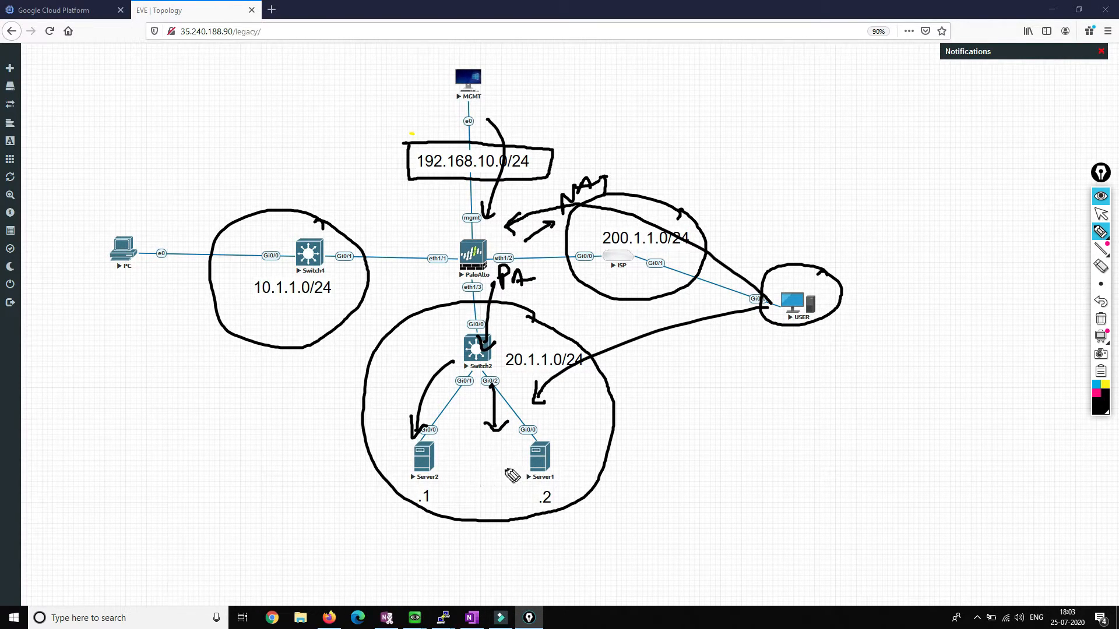
mouse_move(442, 500)
left_mouse_down()
mouse_move(422, 494)
mouse_move(435, 502)
left_mouse_up()
left_click_drag(548, 488, 553, 505)
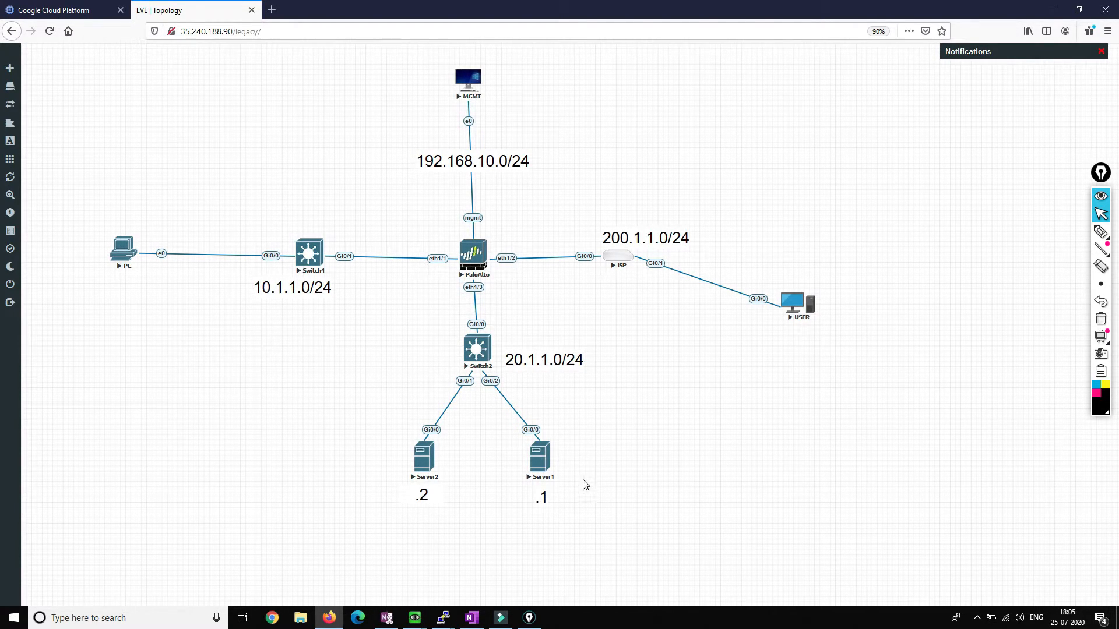
Step: Open the management machine's console for the PA-VM web UI
left_click(470, 257)
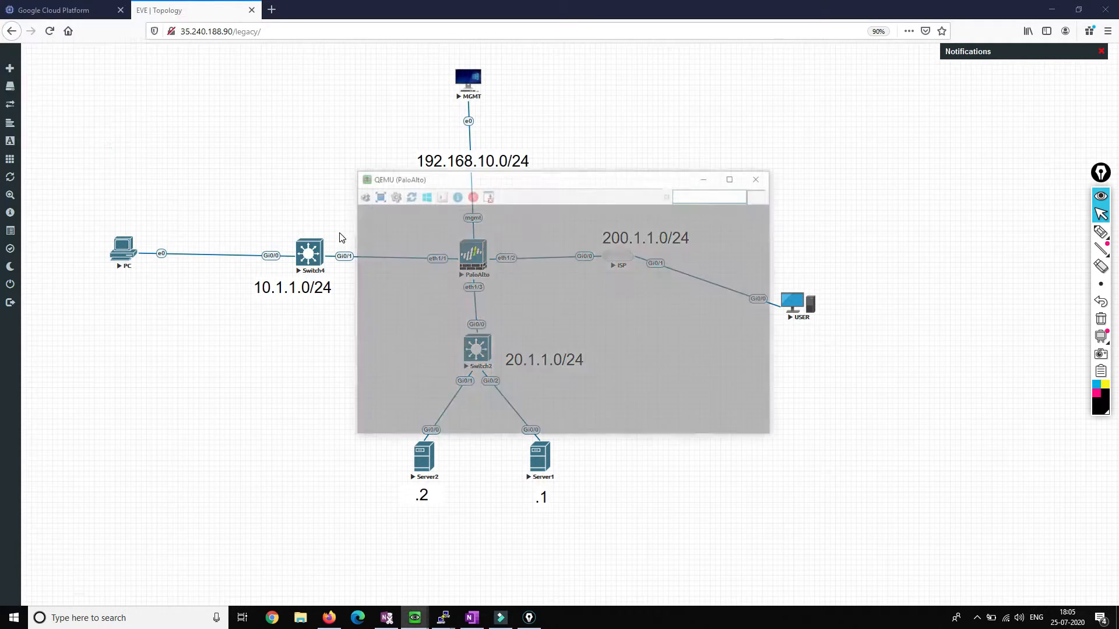
left_click(752, 175)
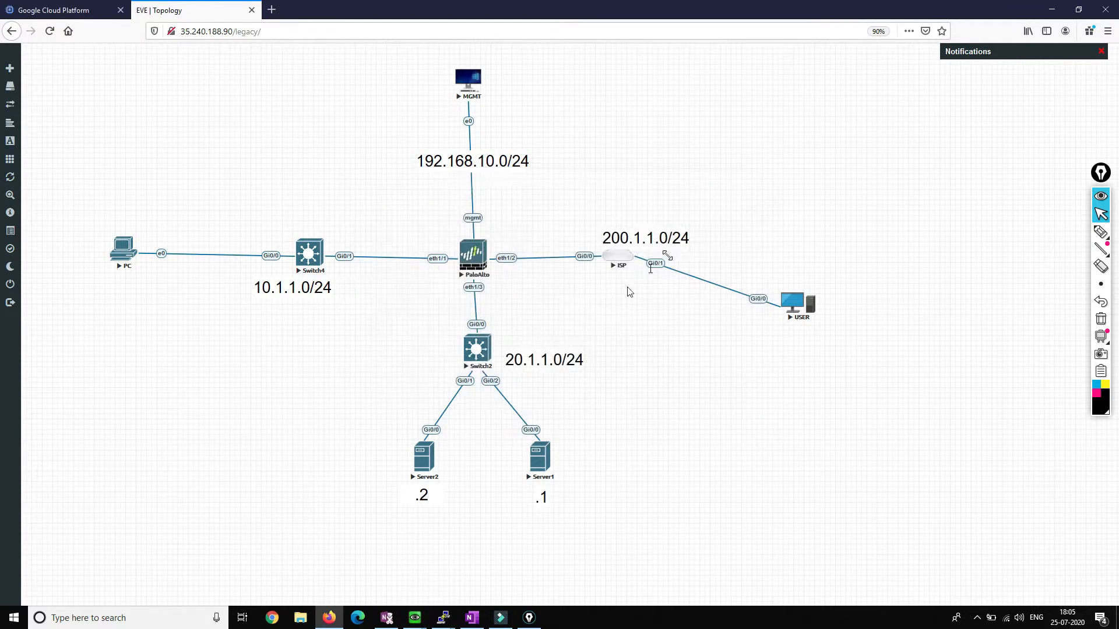
left_click(537, 471)
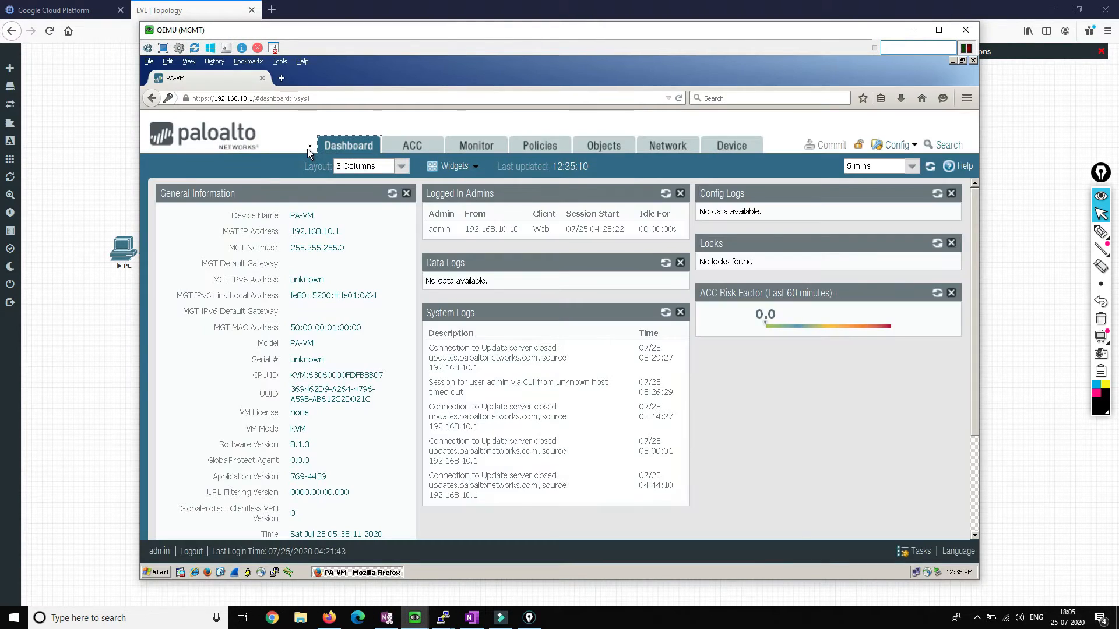
Step: Review the ethernet1/1 interface address and security rules, then return to EVE-NG
left_click(537, 150)
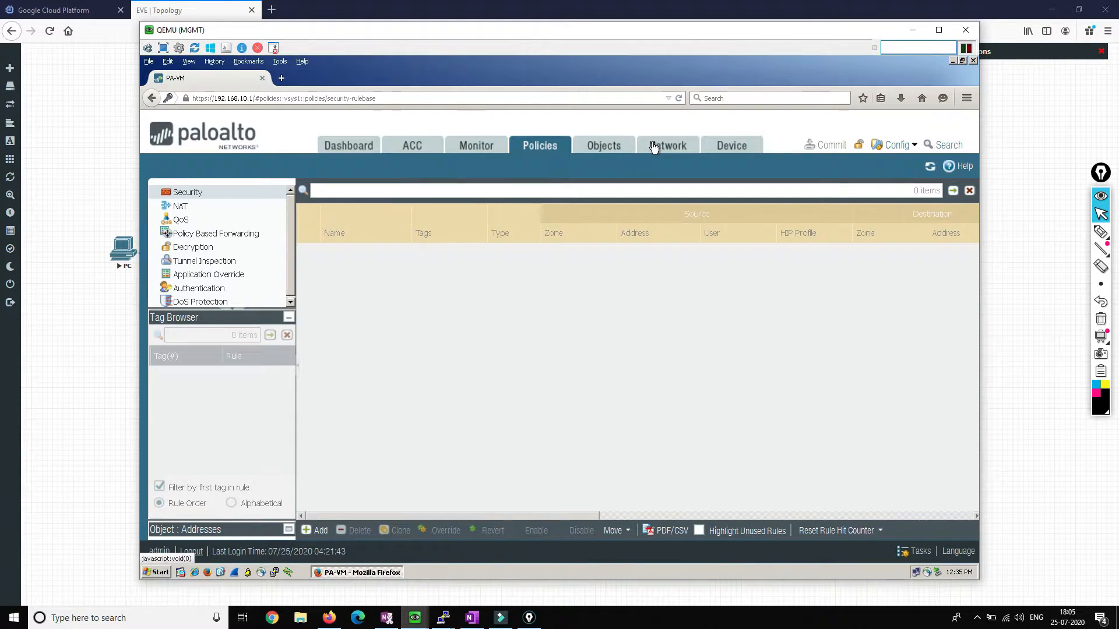
left_click(654, 148)
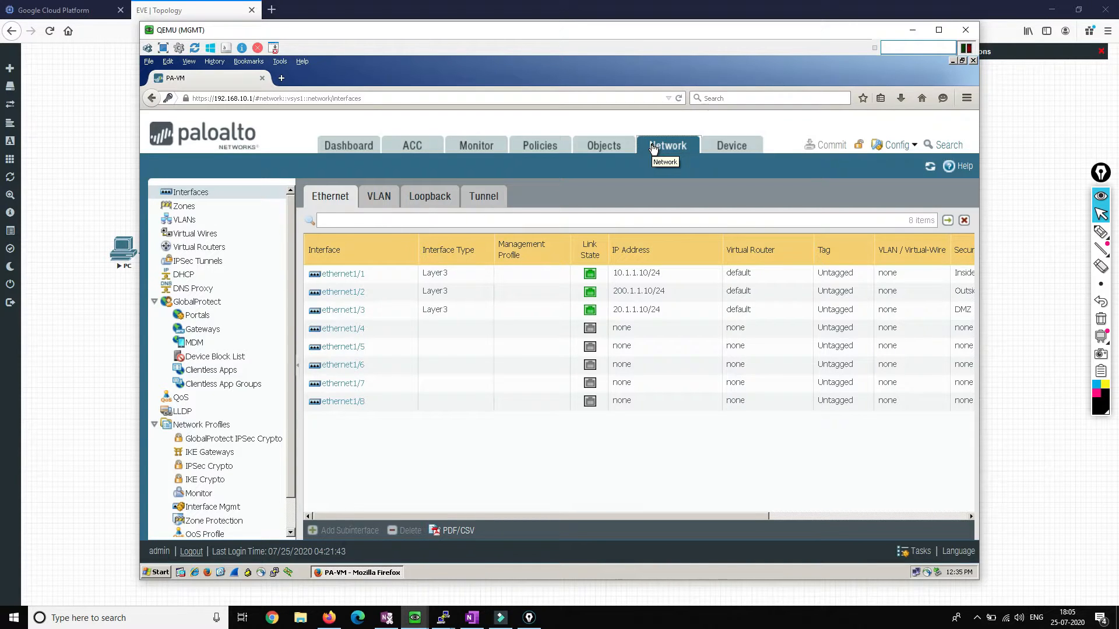
left_click(643, 270)
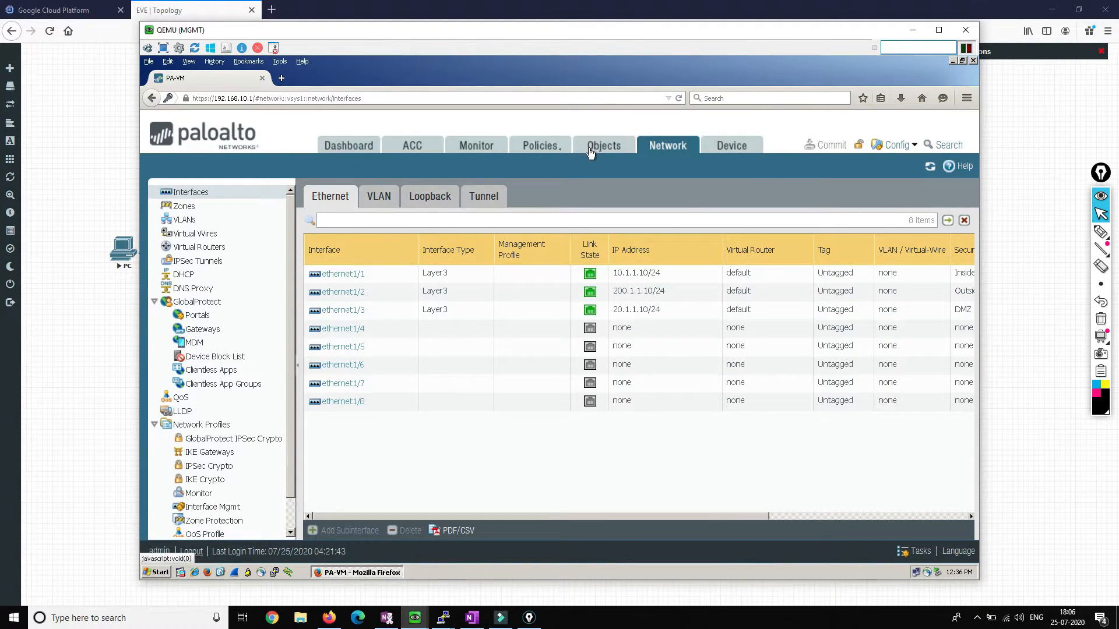
left_click(542, 150)
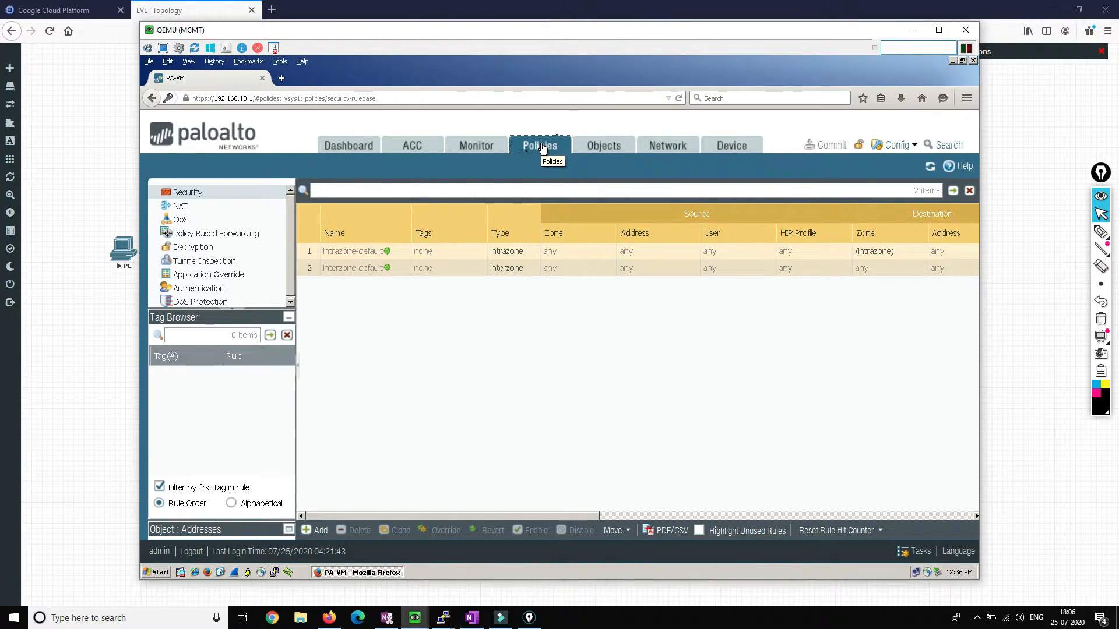
key("alt+Tab")
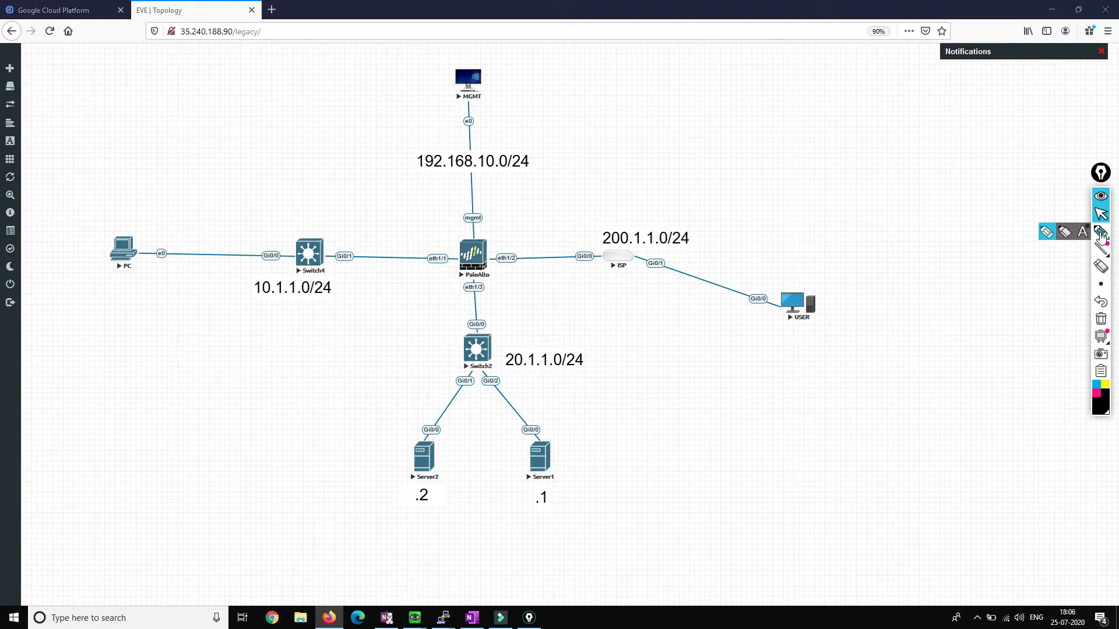
Step: Handwrite OUT, DMZ and IN labels on the EVE-NG topology, then bring back the PA-VM console
left_click(1101, 232)
mouse_move(619, 195)
left_mouse_down()
mouse_move(654, 190)
mouse_move(647, 205)
left_mouse_up()
left_click_drag(505, 319, 568, 334)
mouse_move(255, 197)
left_mouse_down()
mouse_move(264, 216)
mouse_move(292, 190)
left_mouse_up()
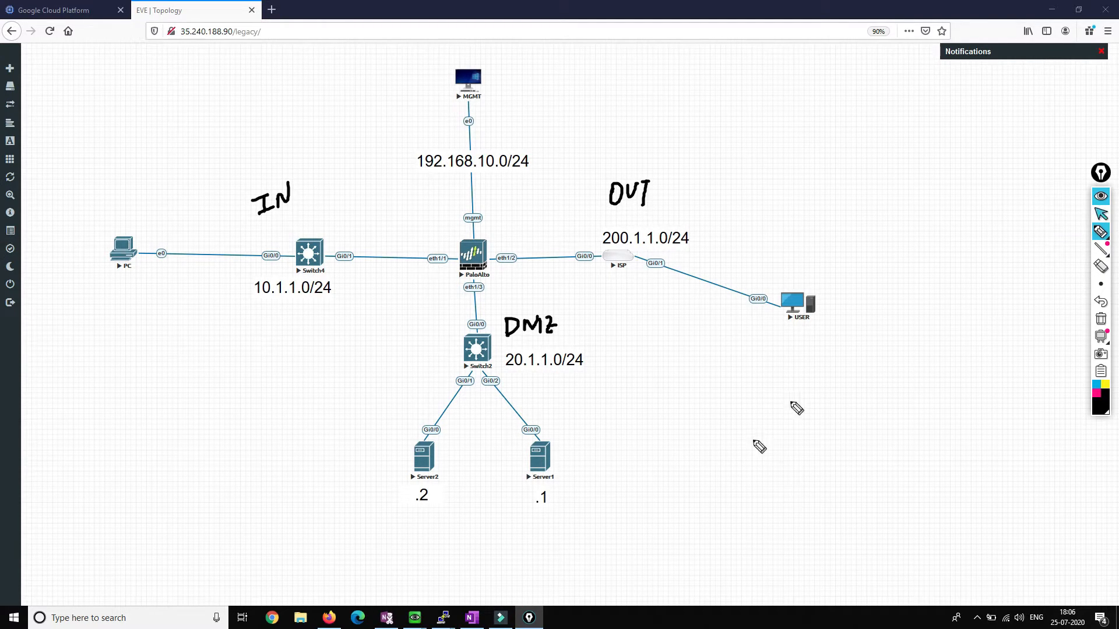
left_click(1101, 213)
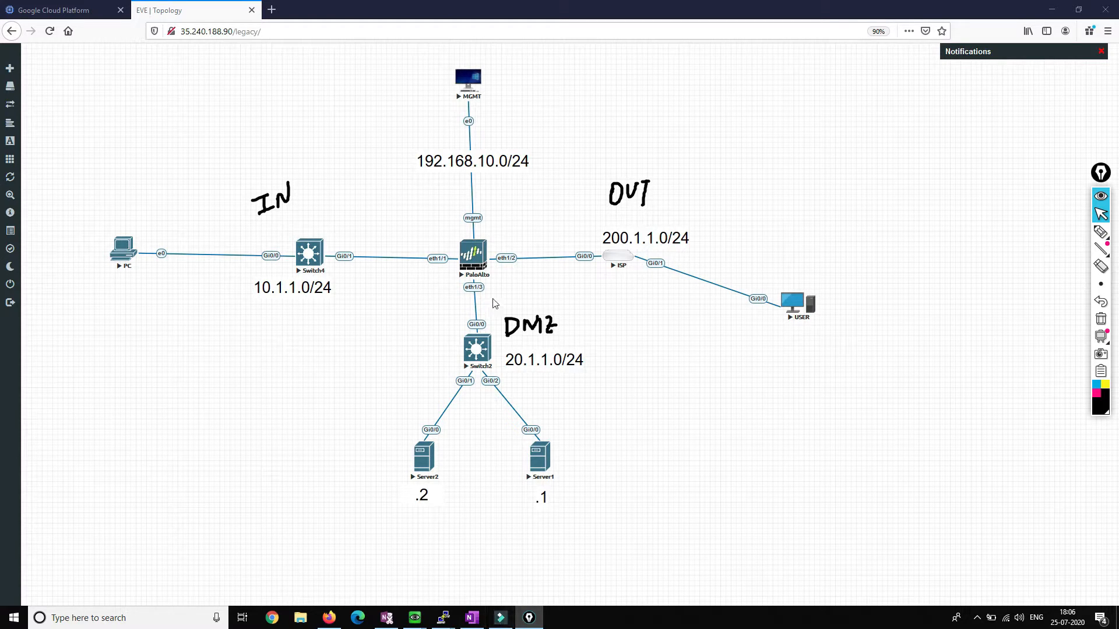
left_click(420, 448)
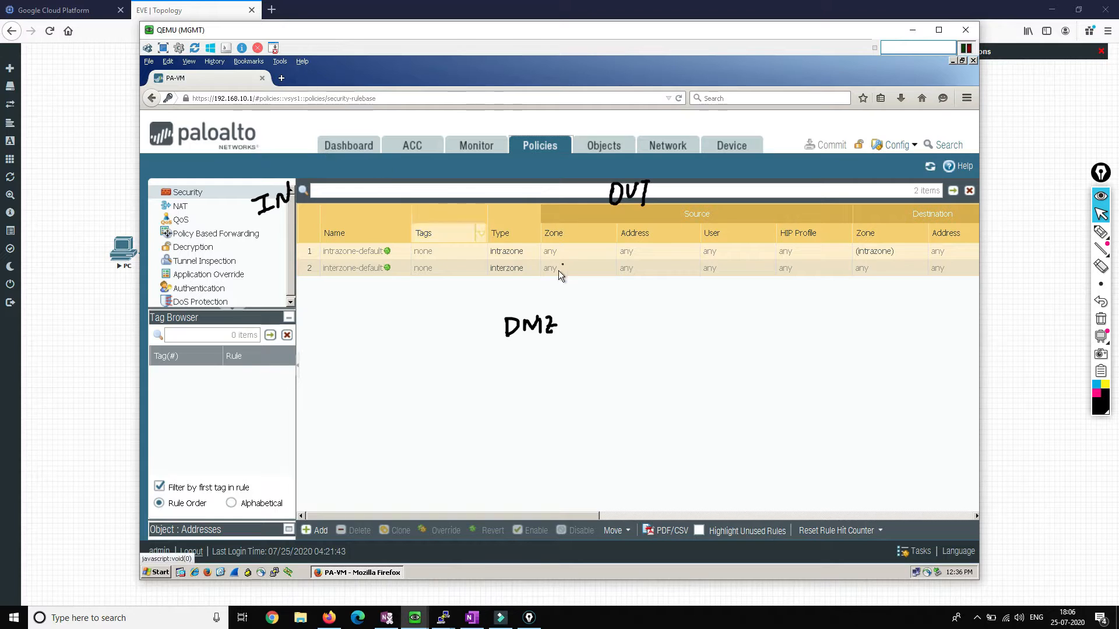
Step: Clear the ink and start a security rule named Out-DMZ with source zone Outside
left_click(1100, 319)
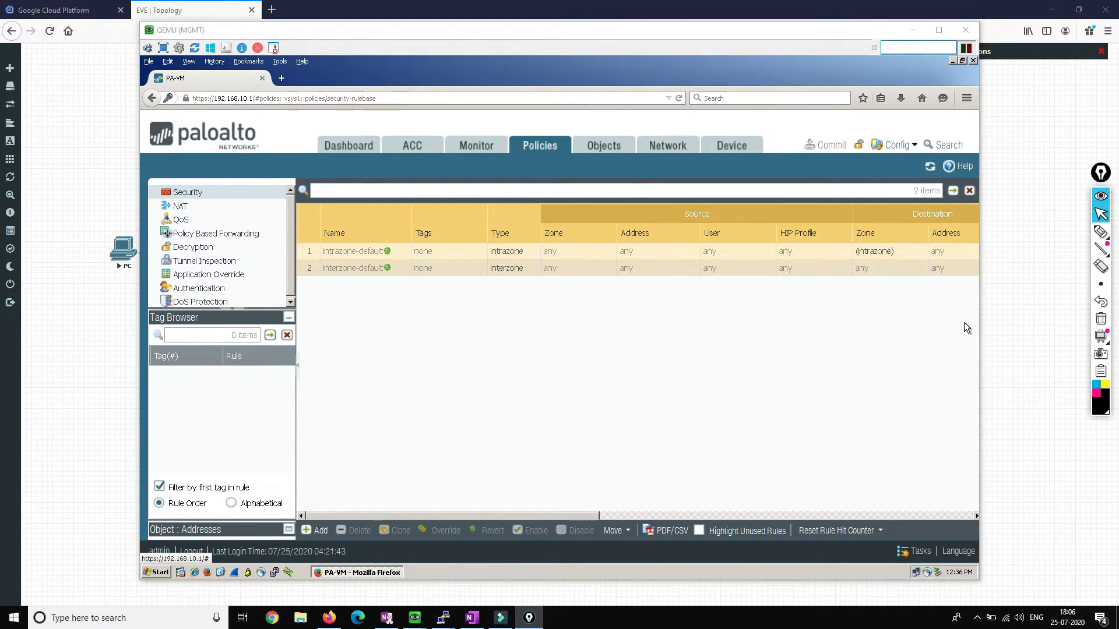
left_click(320, 530)
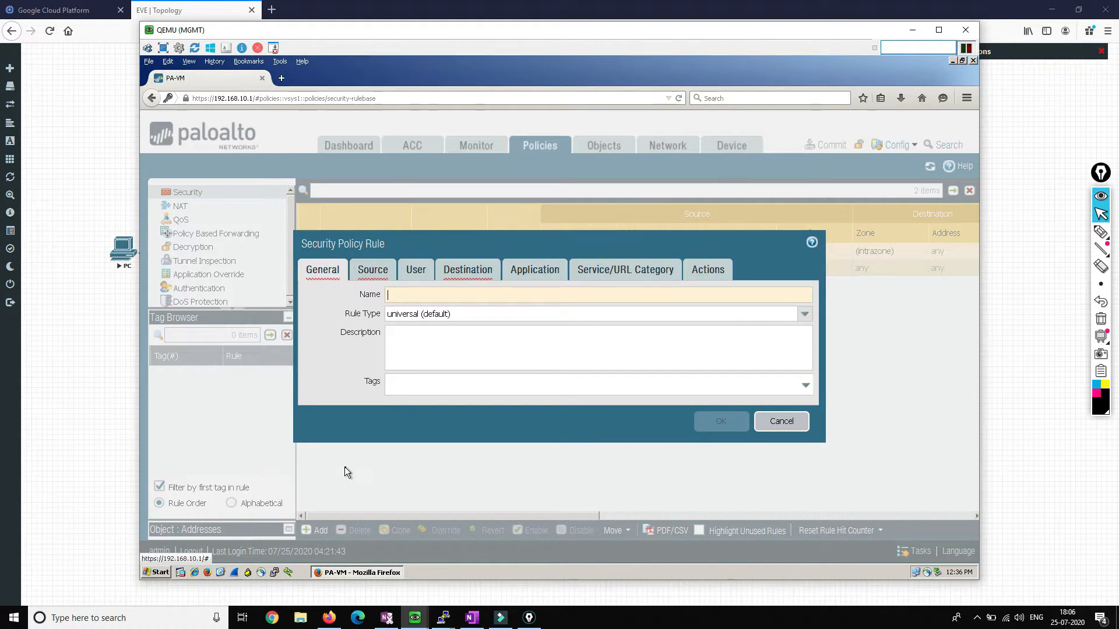
type("Out-DMZ")
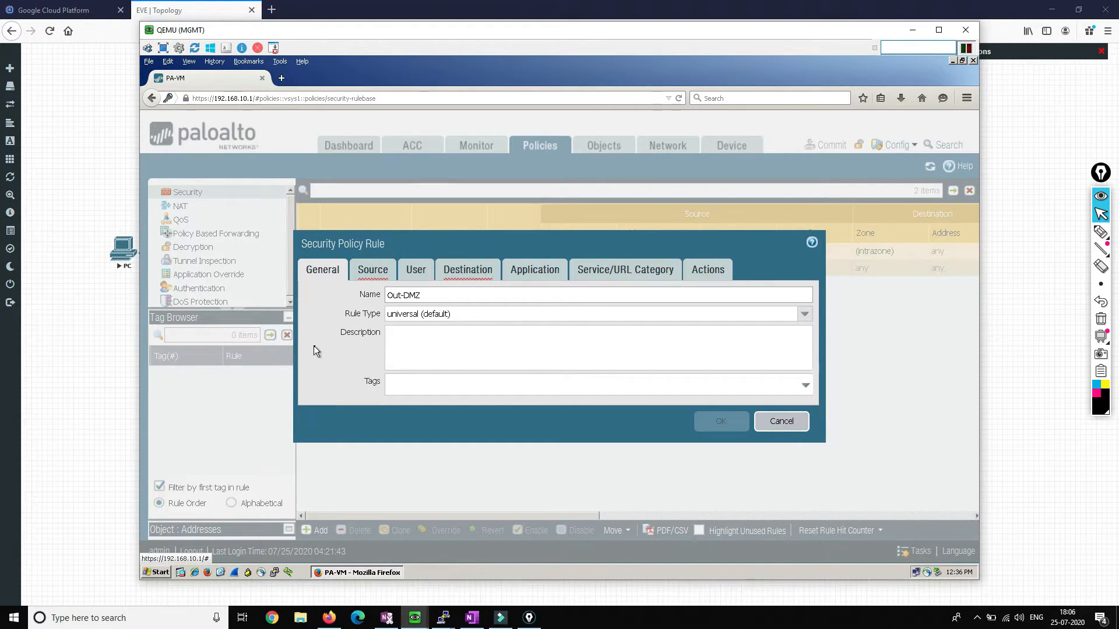
left_click(382, 269)
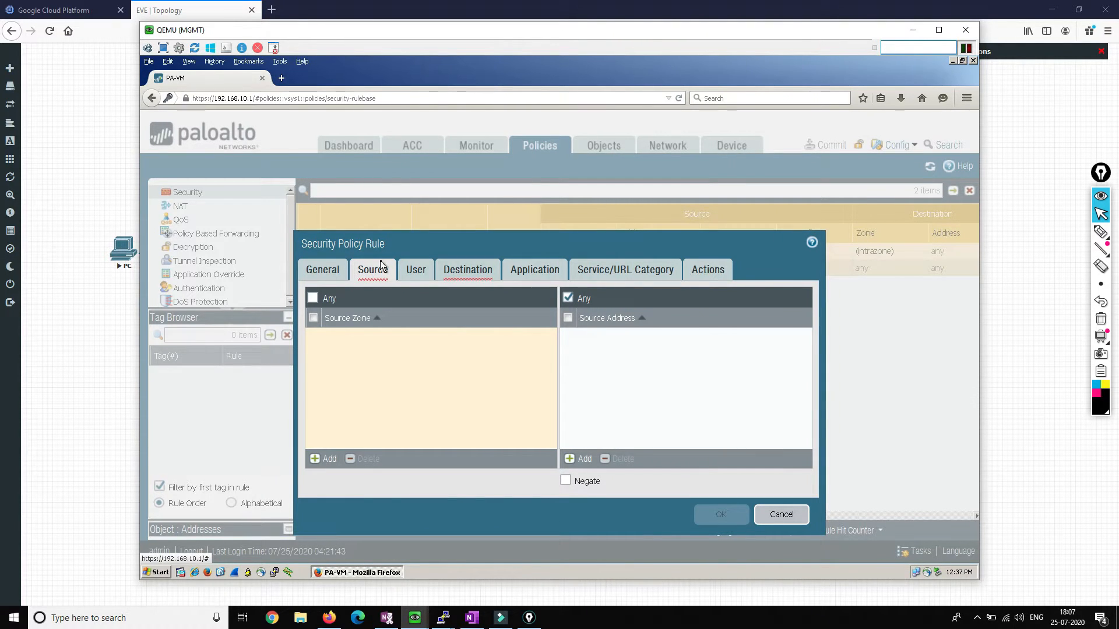
left_click(323, 459)
type("ou")
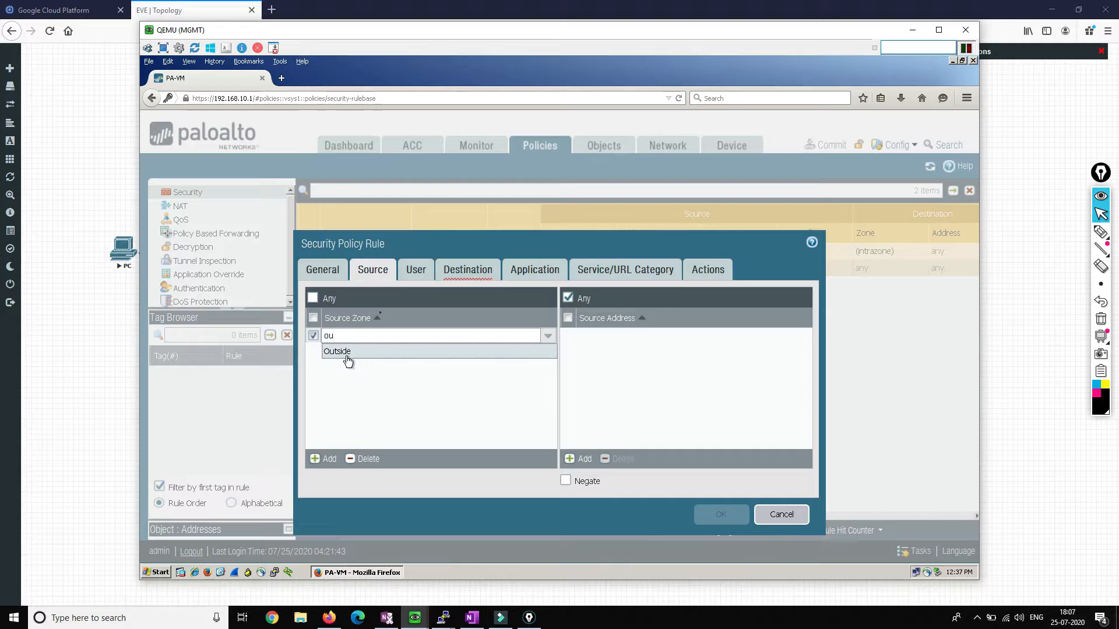
left_click(348, 360)
Step: Set the rule's destination zone to DMZ, keep Action Allow, and save it
left_click(469, 269)
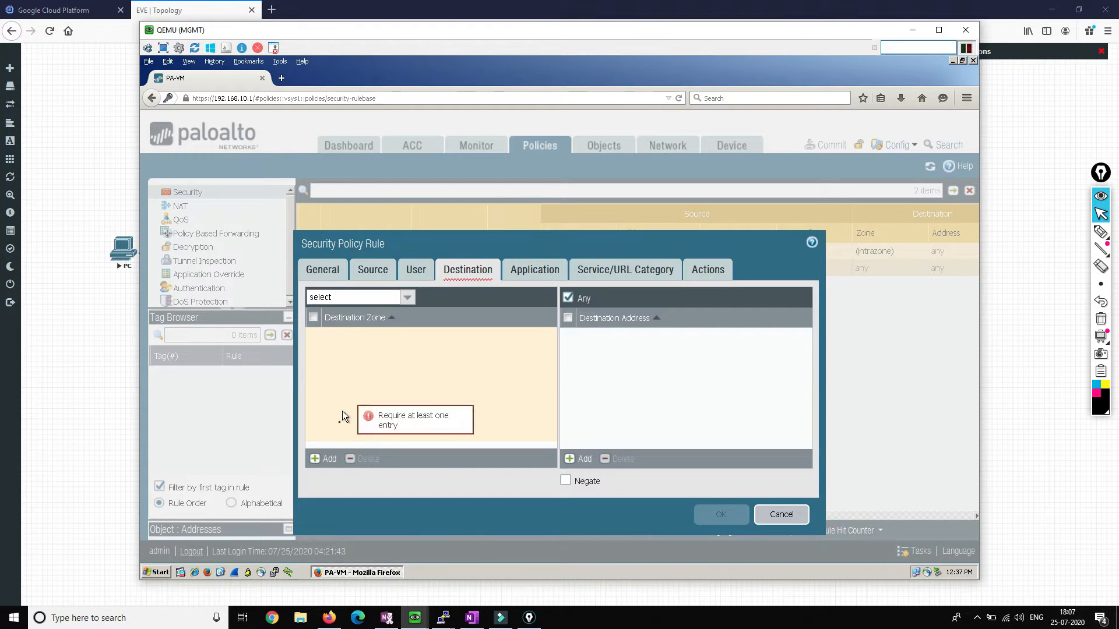
left_click(324, 464)
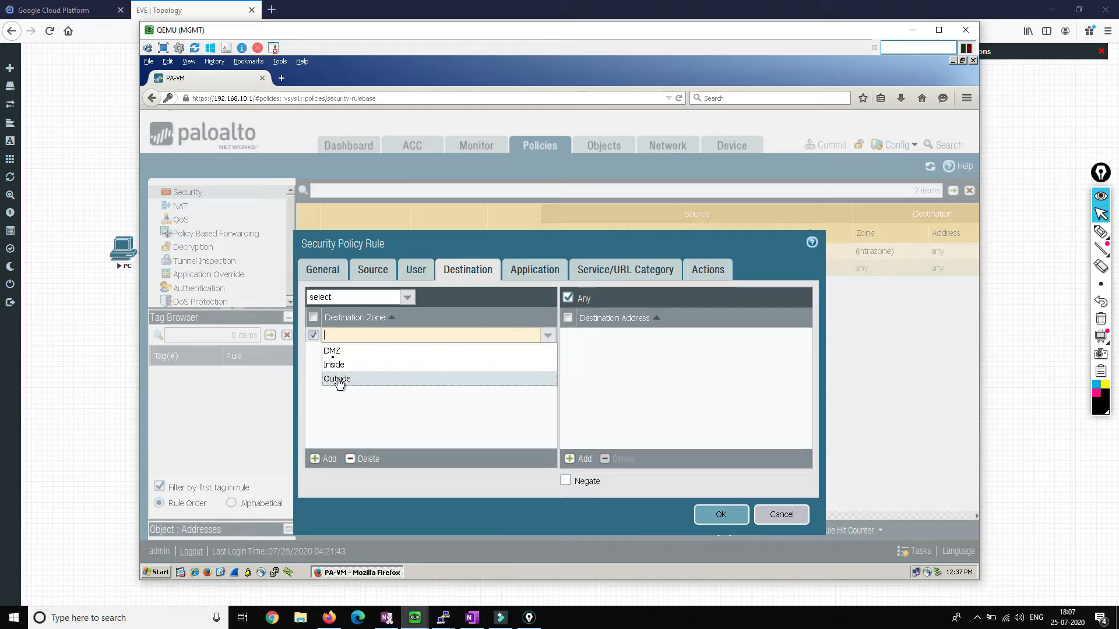
left_click(332, 352)
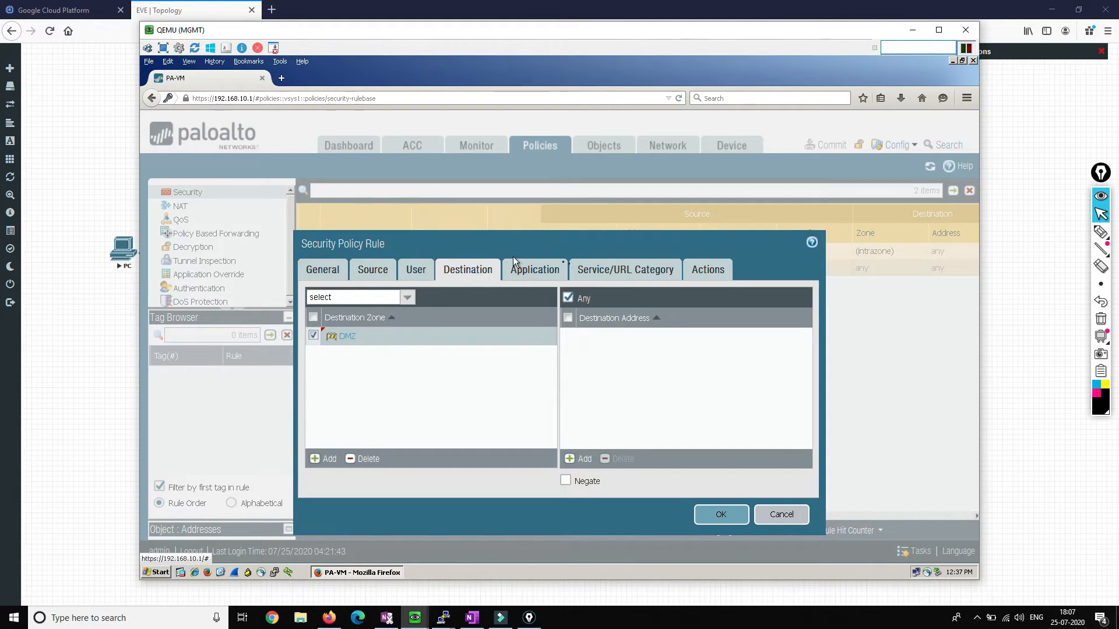
left_click(599, 273)
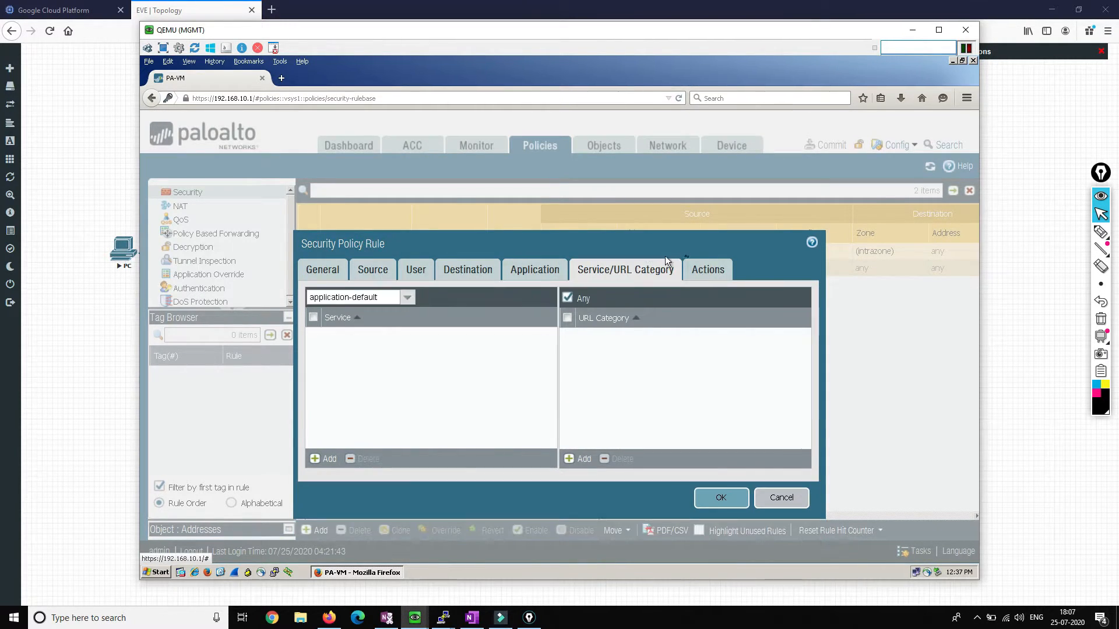
left_click(699, 268)
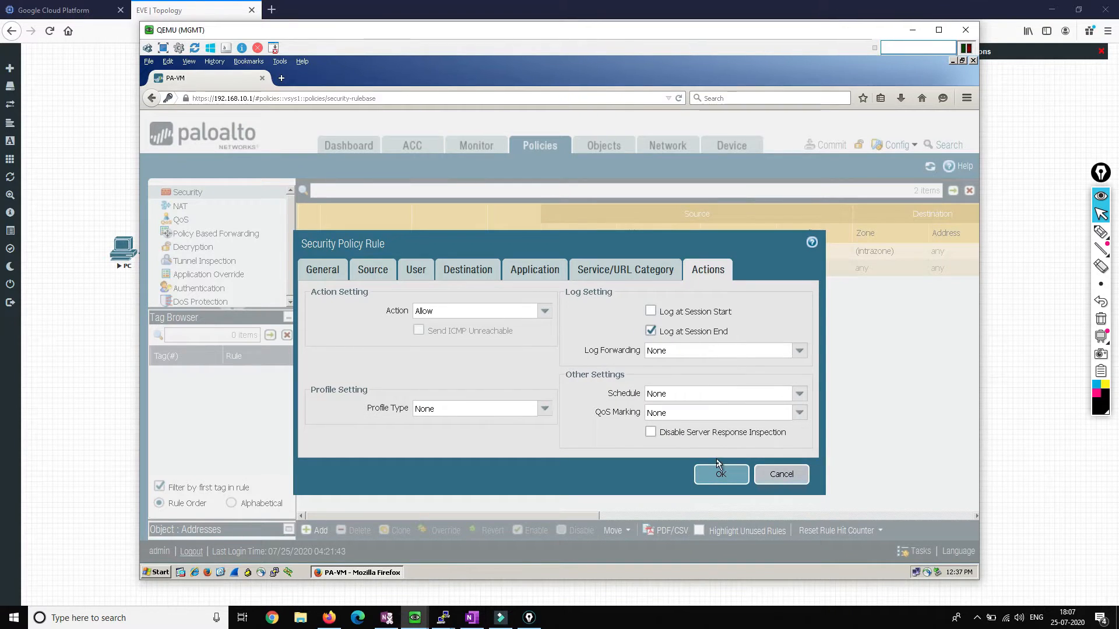
left_click(720, 471)
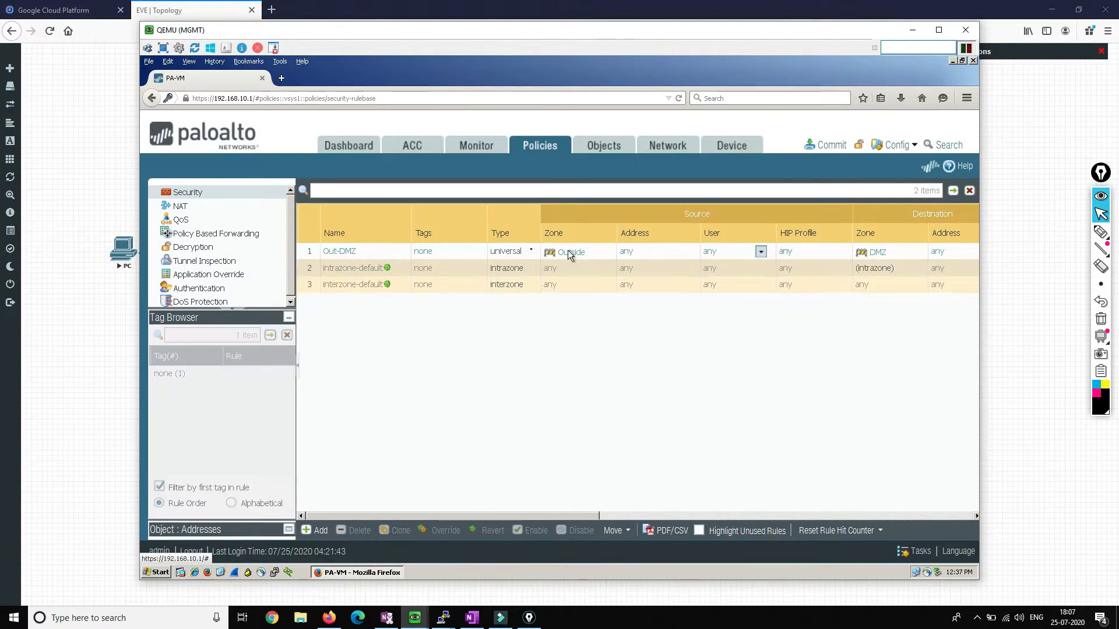
Step: Add NAT rule DNAT matching Outside-to-Outside zones with destination address 200.1.1.50
left_click(205, 206)
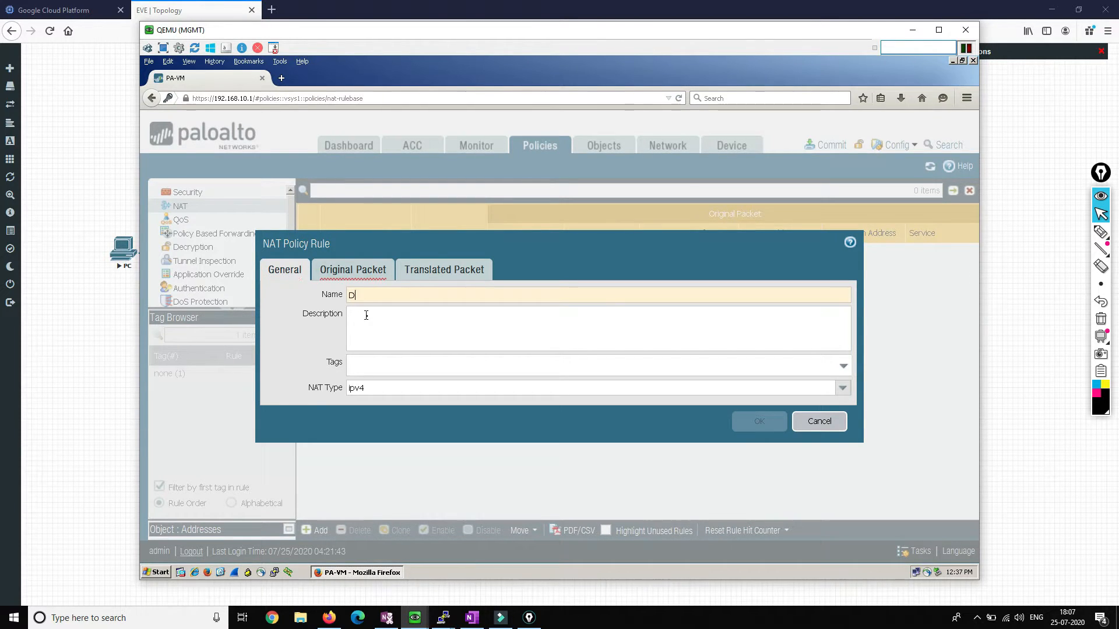
type("NAT")
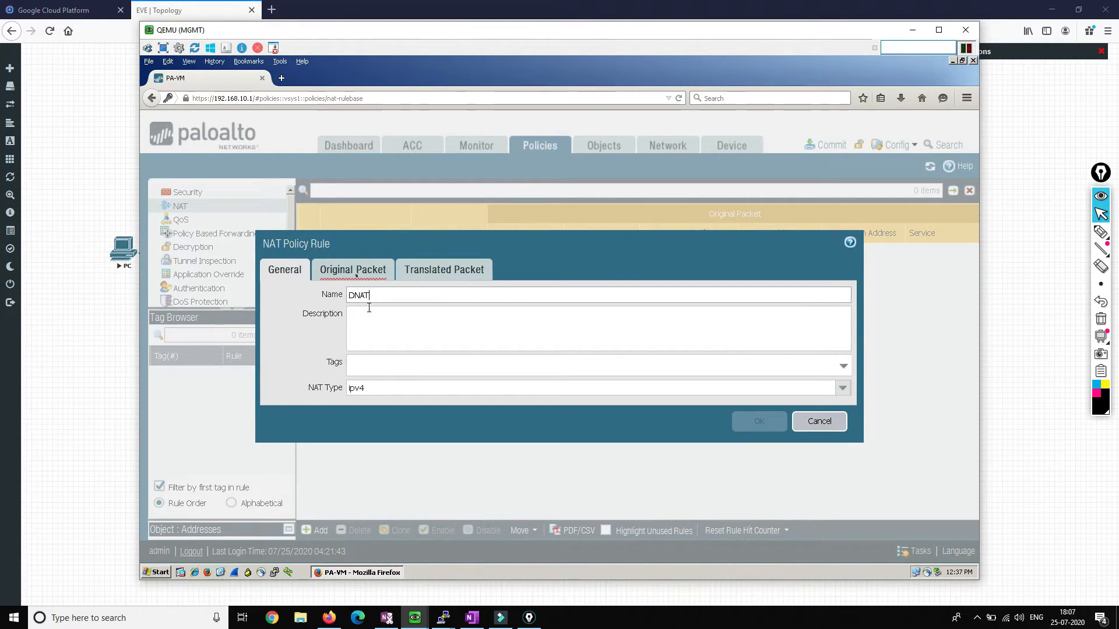
left_click(356, 273)
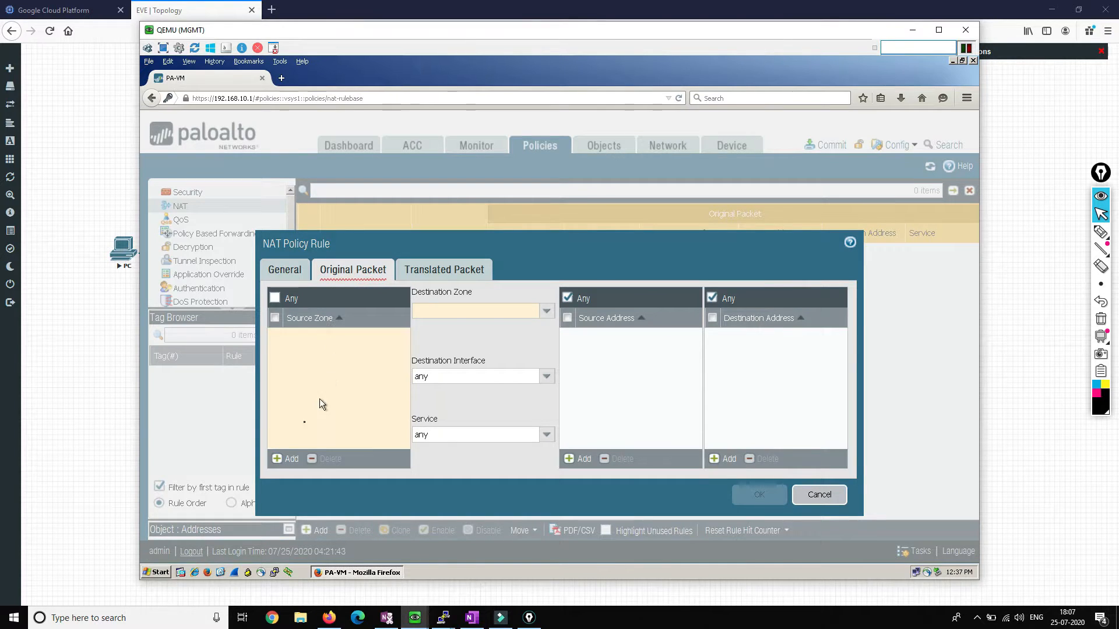
left_click(291, 458)
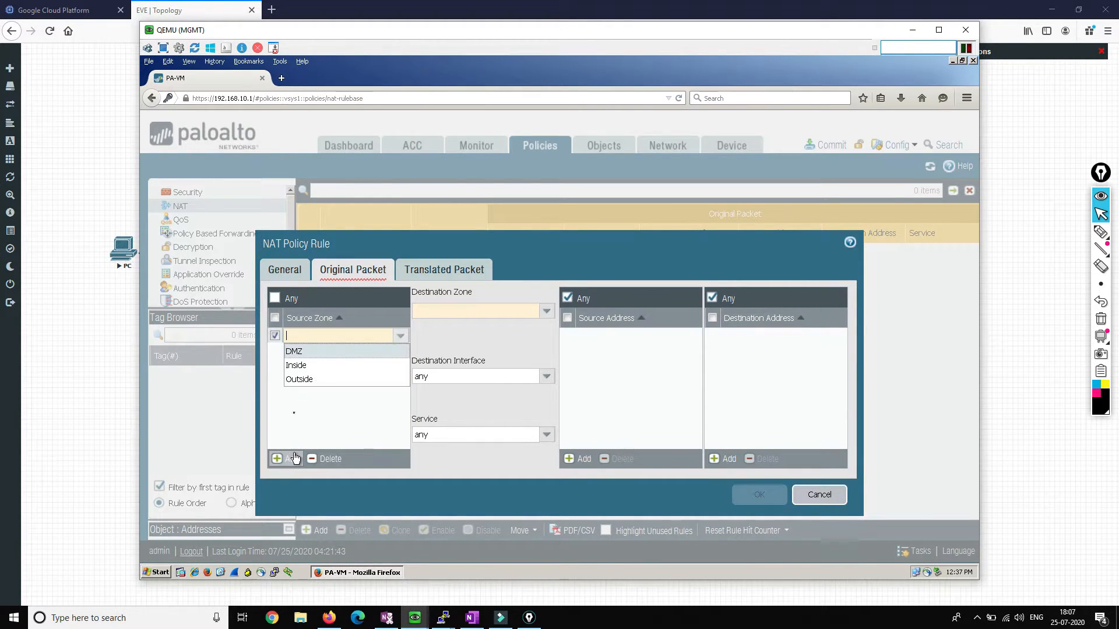
left_click(300, 385)
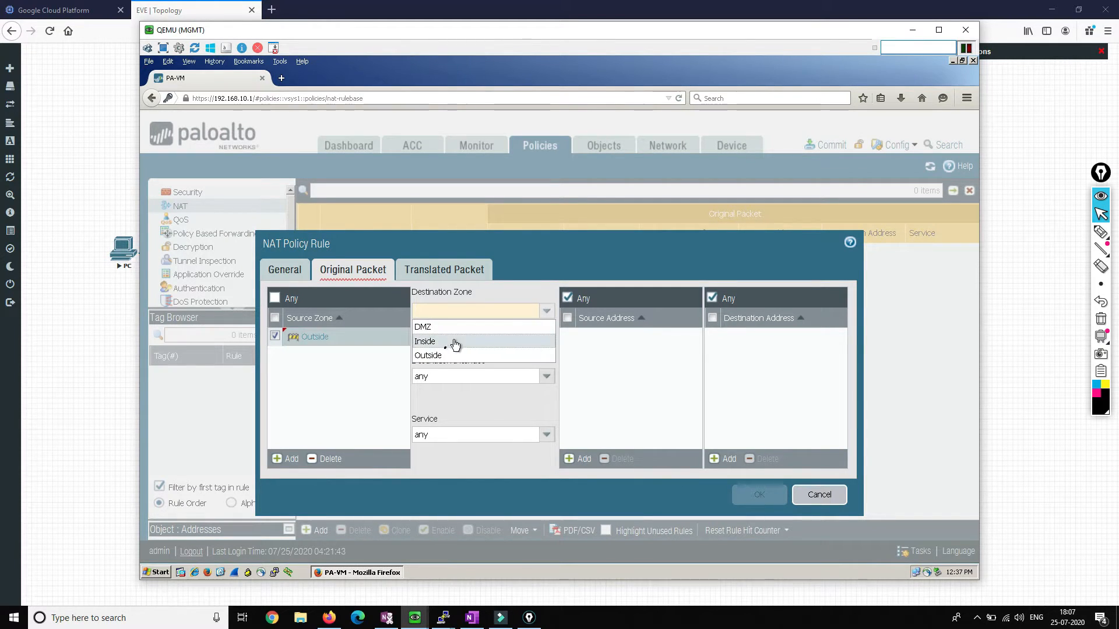
left_click(444, 354)
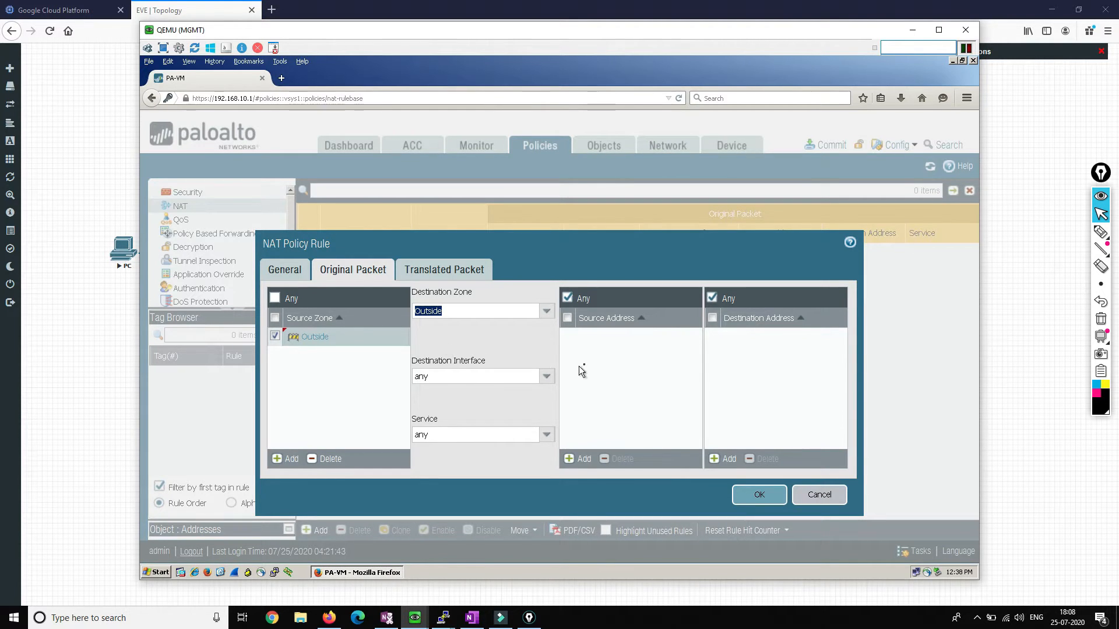
left_click(724, 458)
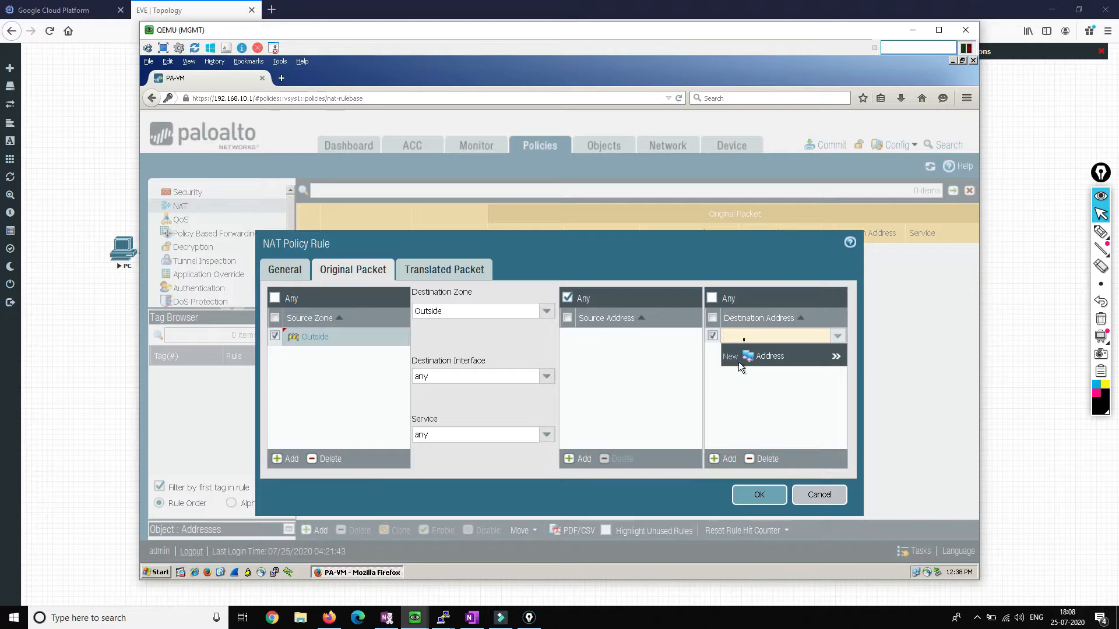
type("200.1.1.50")
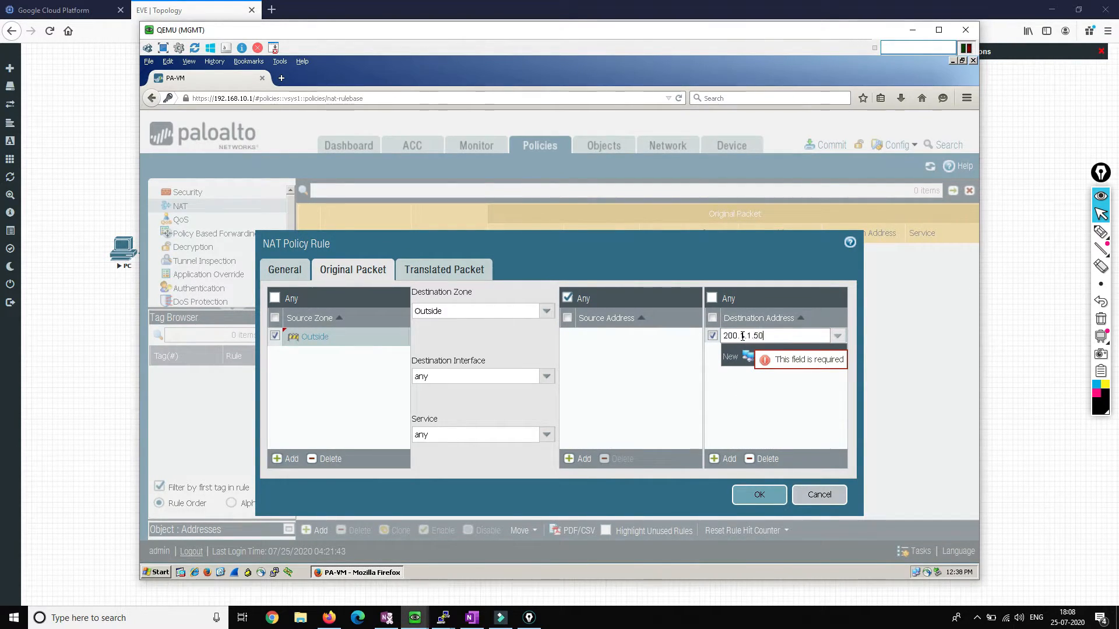
left_click(726, 408)
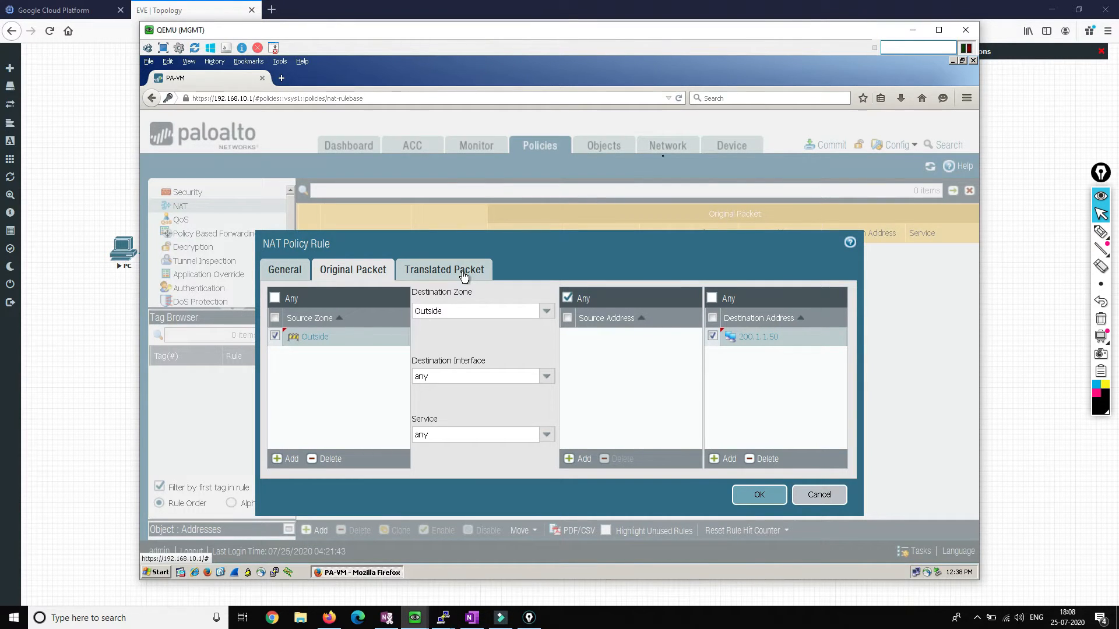
Step: Set the DNAT rule's destination translation type to Dynamic IP (with session distribution)
left_click(913, 36)
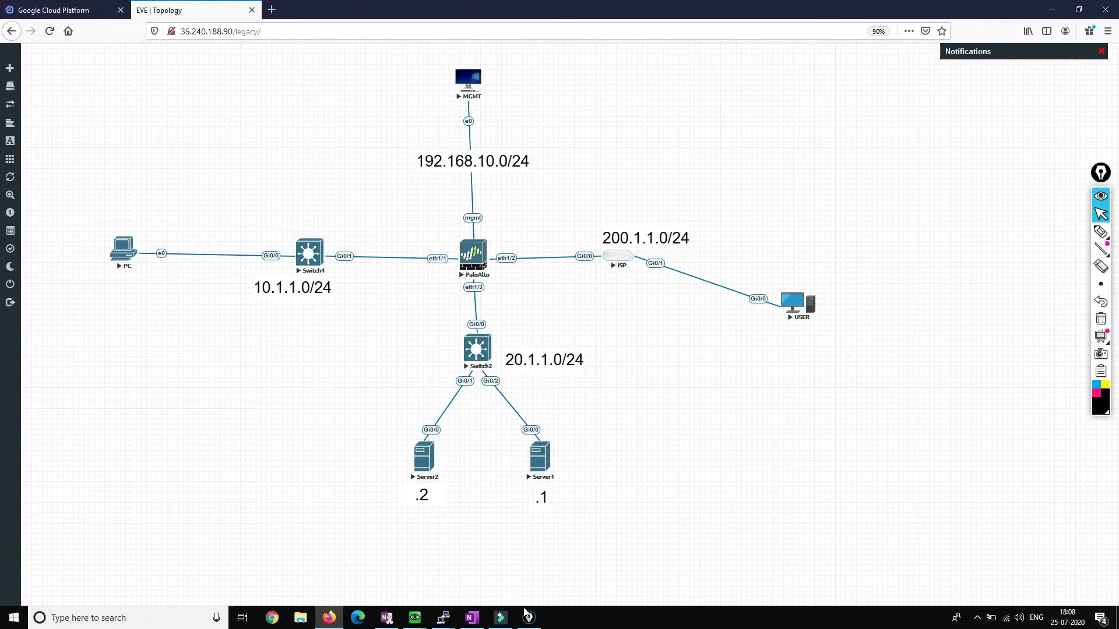
mouse_move(415, 618)
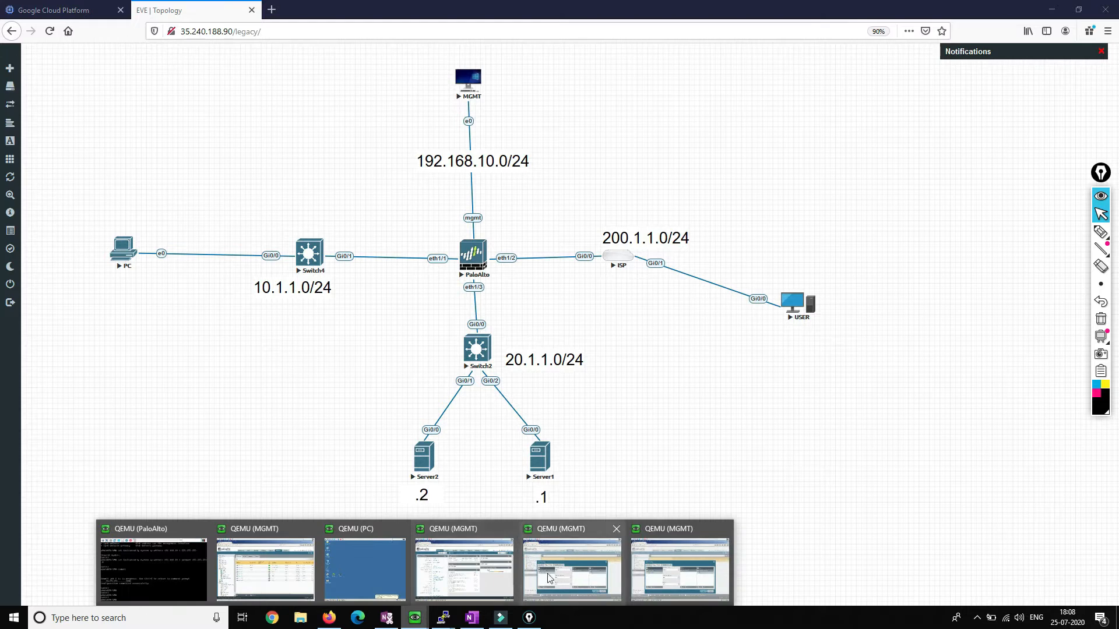
left_click(668, 564)
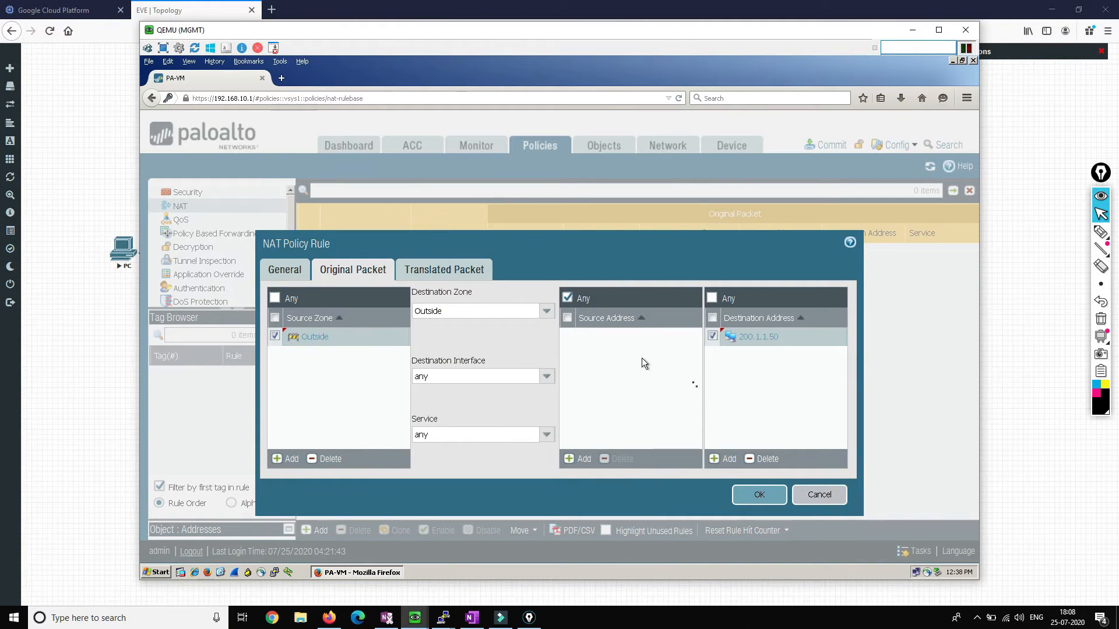
left_click(461, 272)
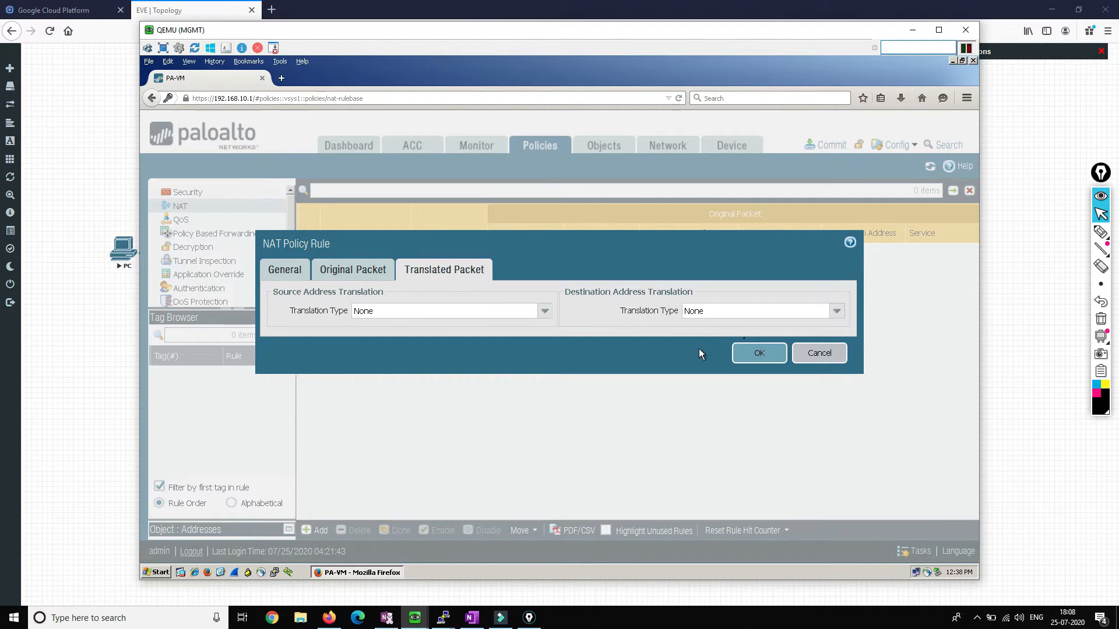
left_click(833, 314)
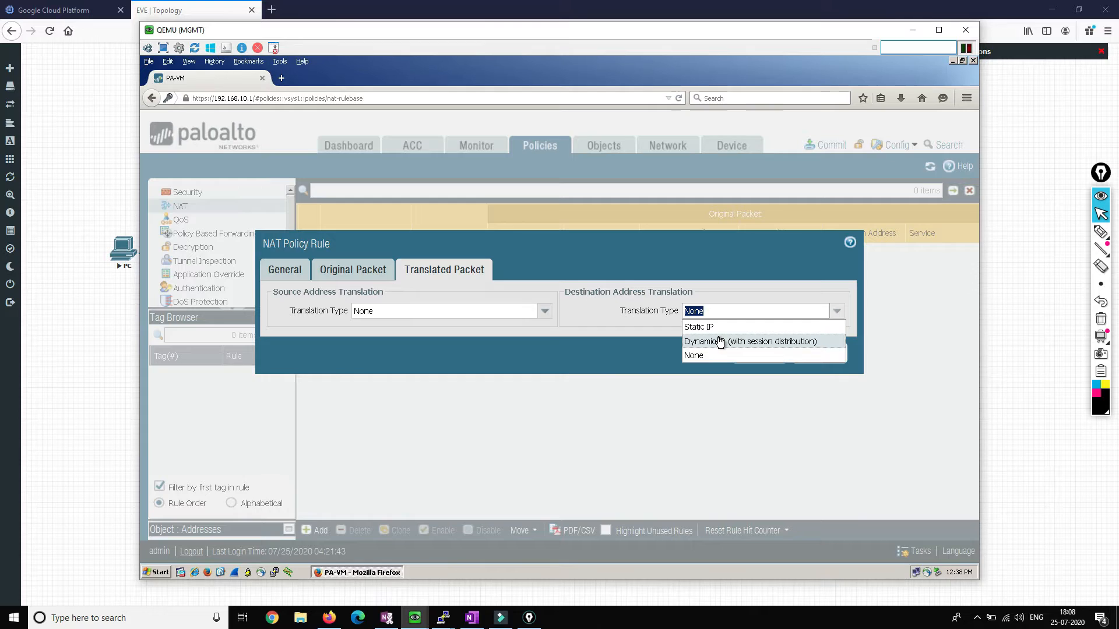
left_click(721, 342)
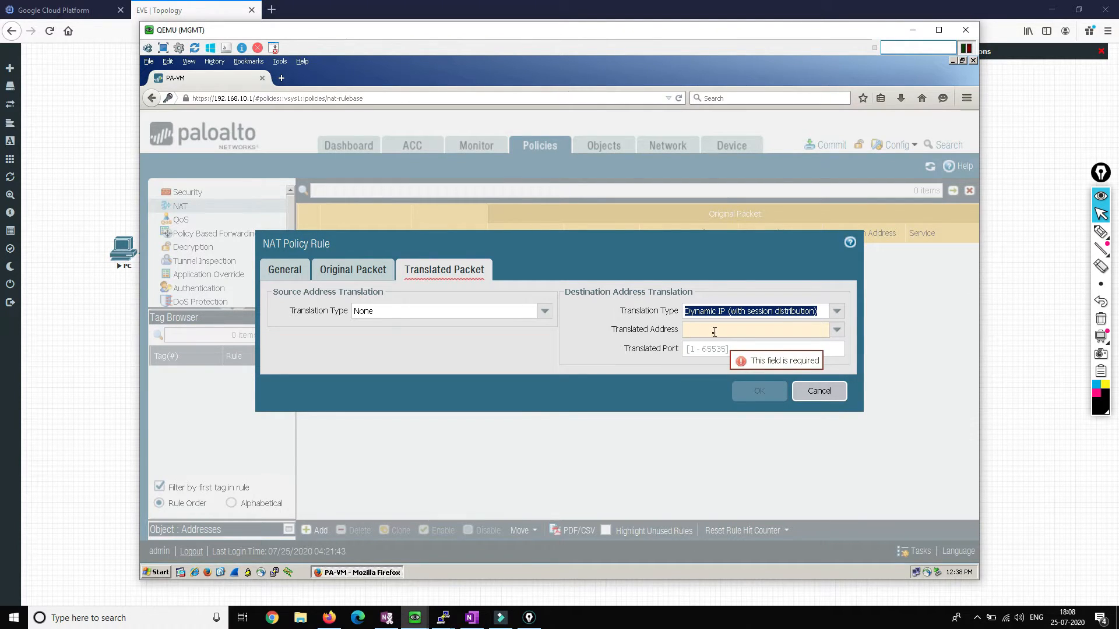
left_click(834, 330)
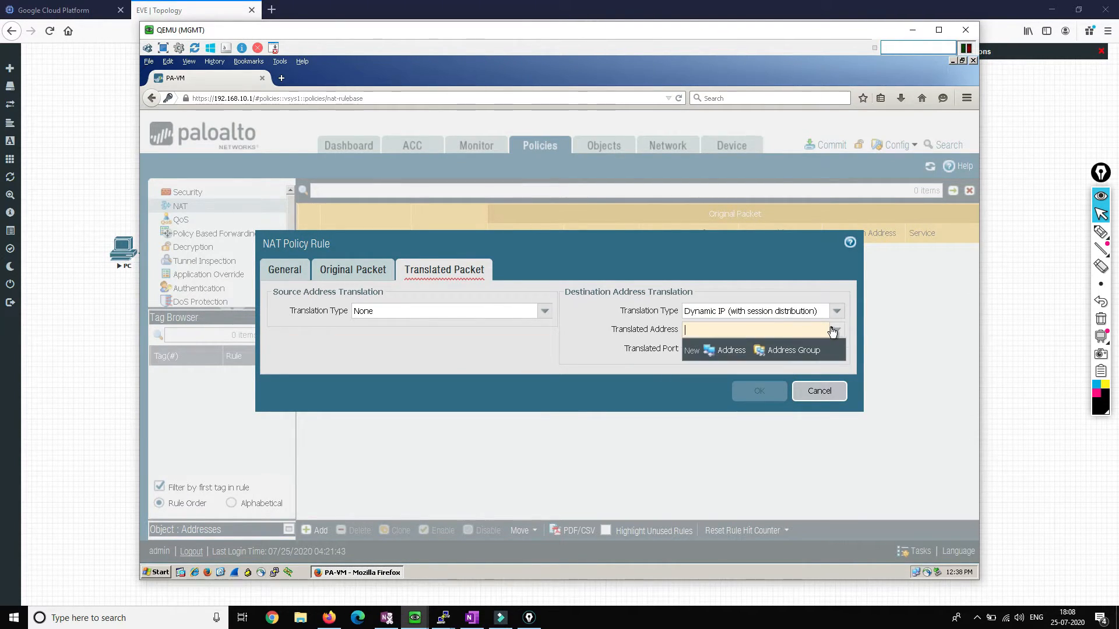
Step: Create a new address object named DNAT-Server of type IP Range
left_click(737, 353)
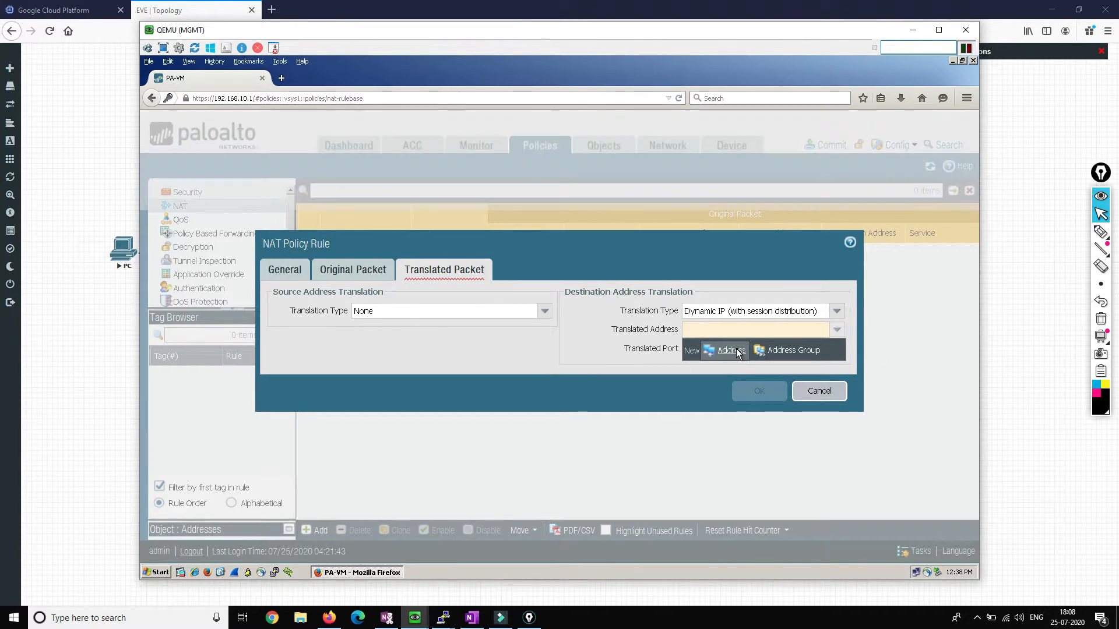
left_click(549, 276)
type("DNAT-Server")
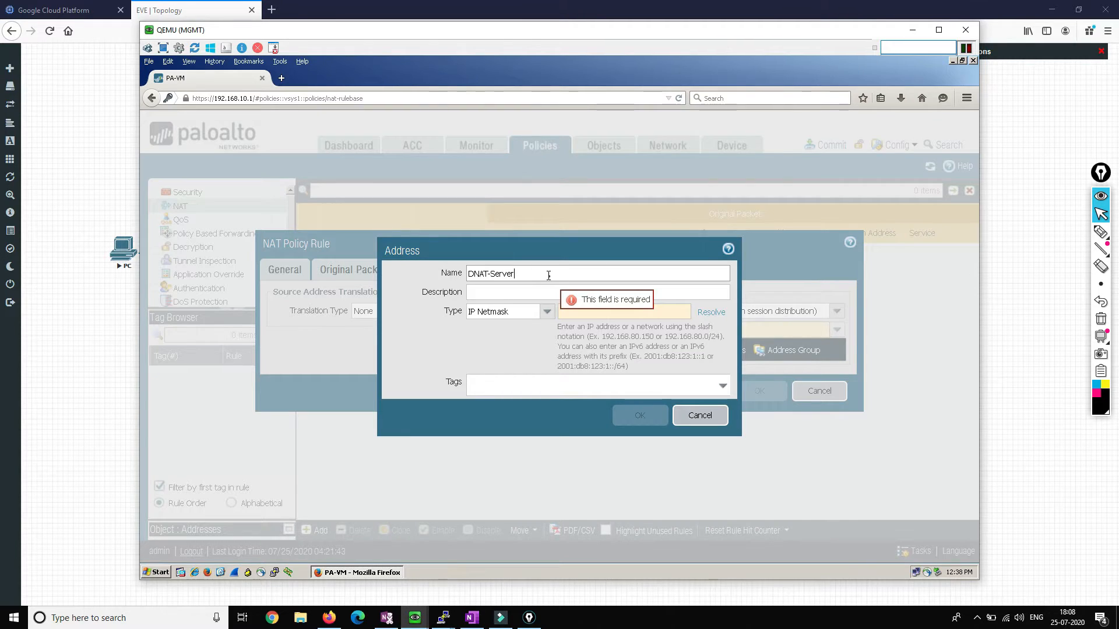
left_click(547, 304)
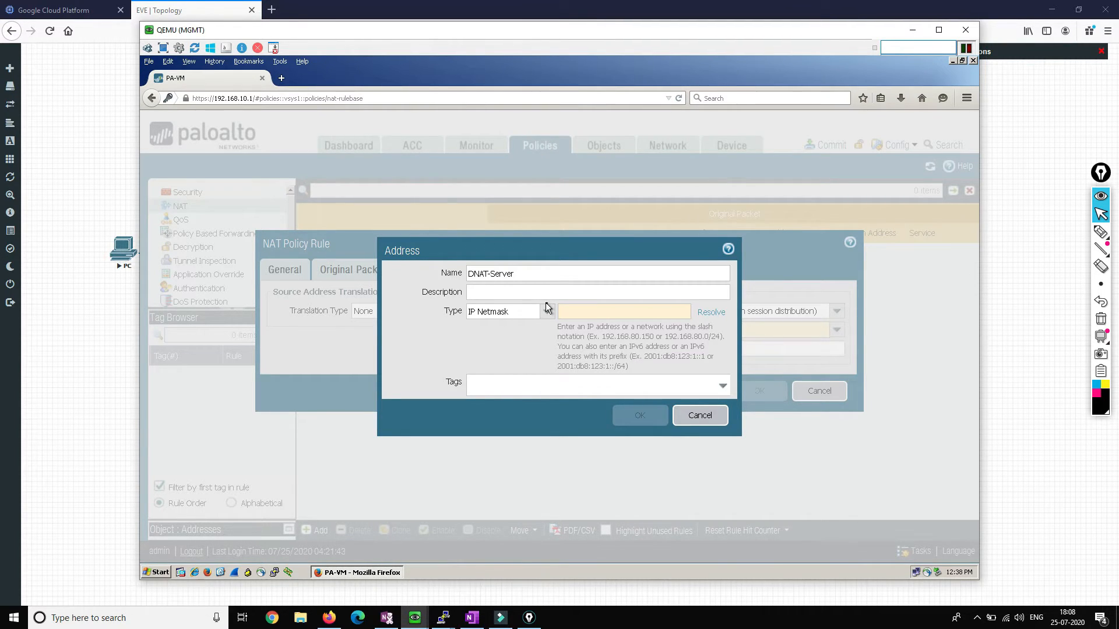
left_click(546, 309)
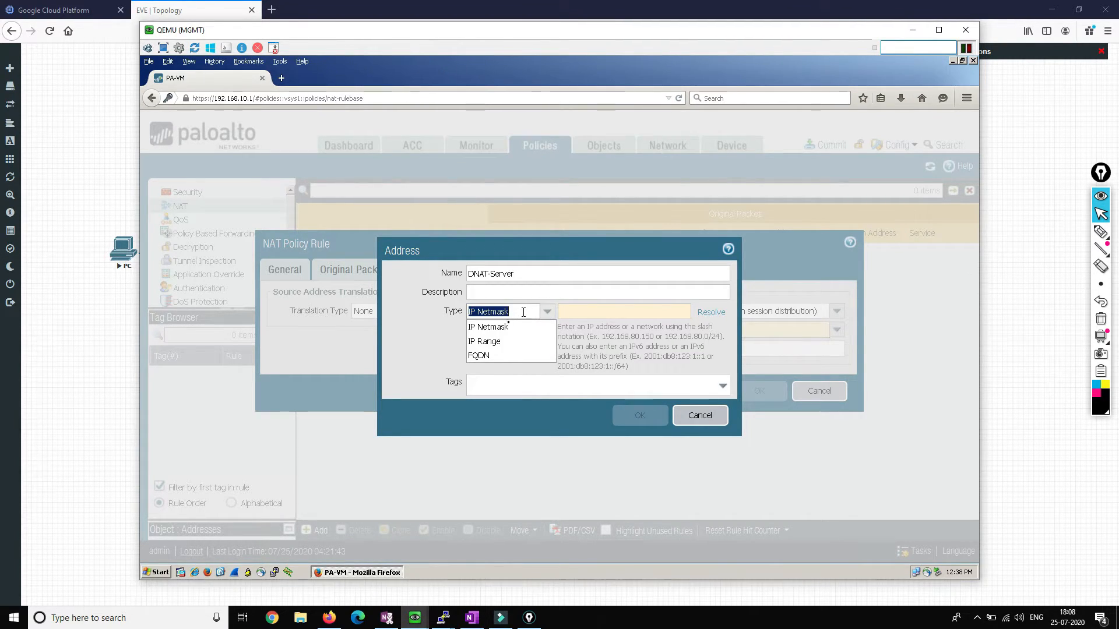
left_click(501, 341)
Step: Give DNAT-Server the range 20.1.1.1-20.1.1.2 and save it and the NAT rule
left_click(563, 308)
left_click(138, 394)
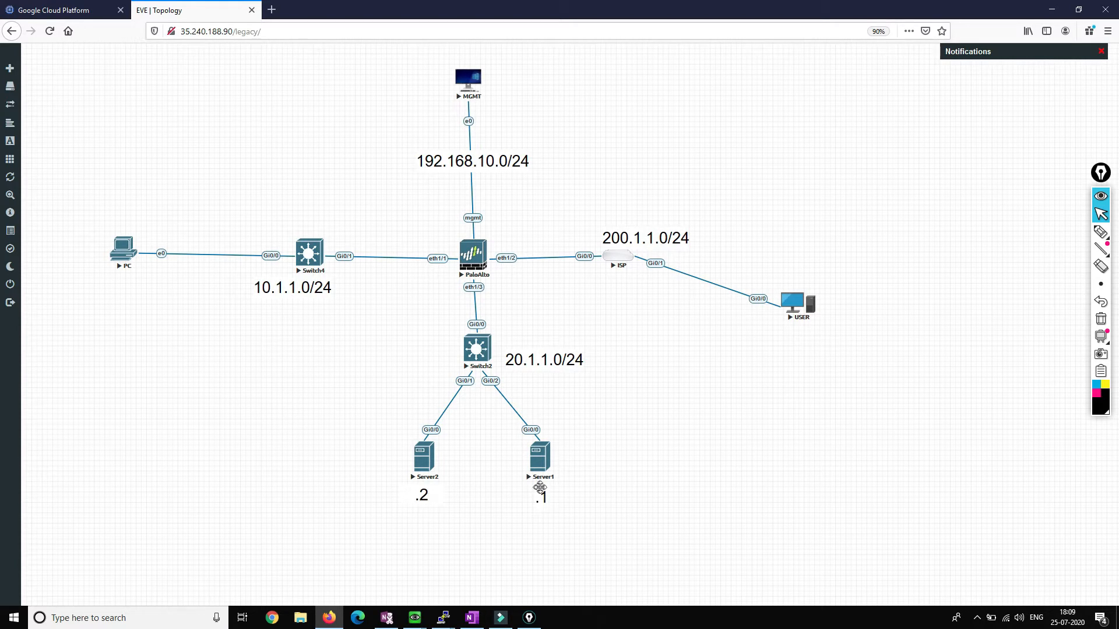
key("alt+Tab")
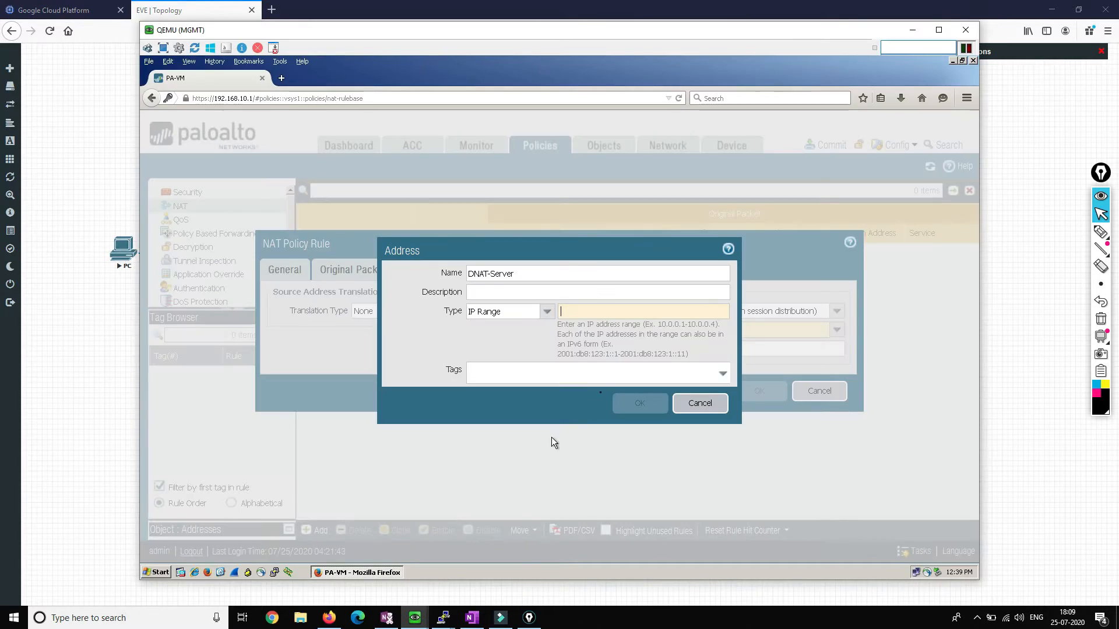
type("2")
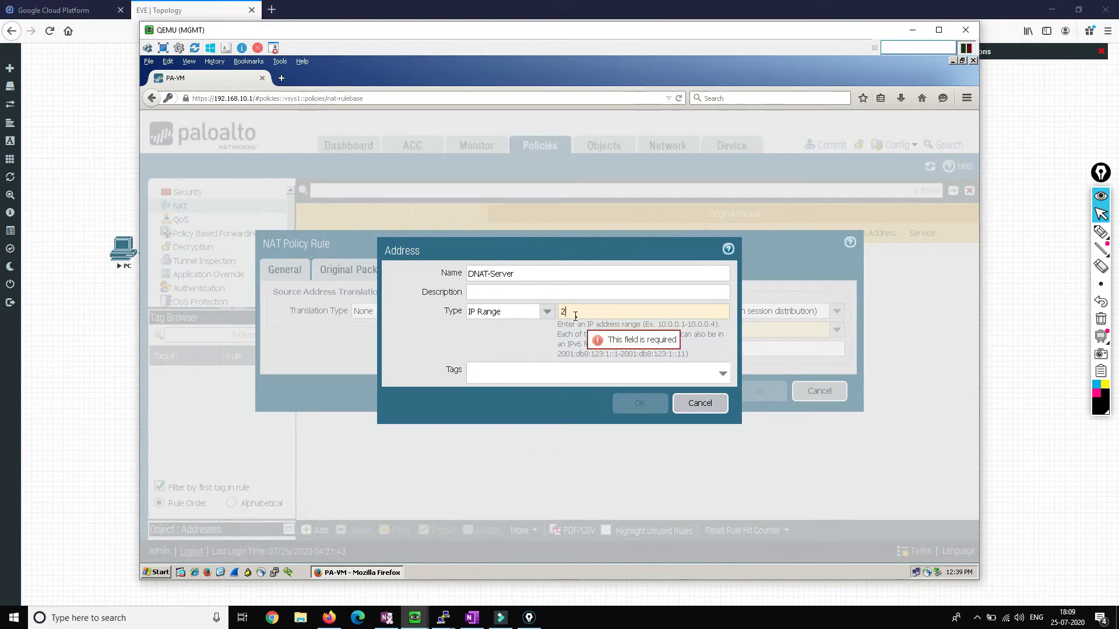
type("0.1.1.1-20")
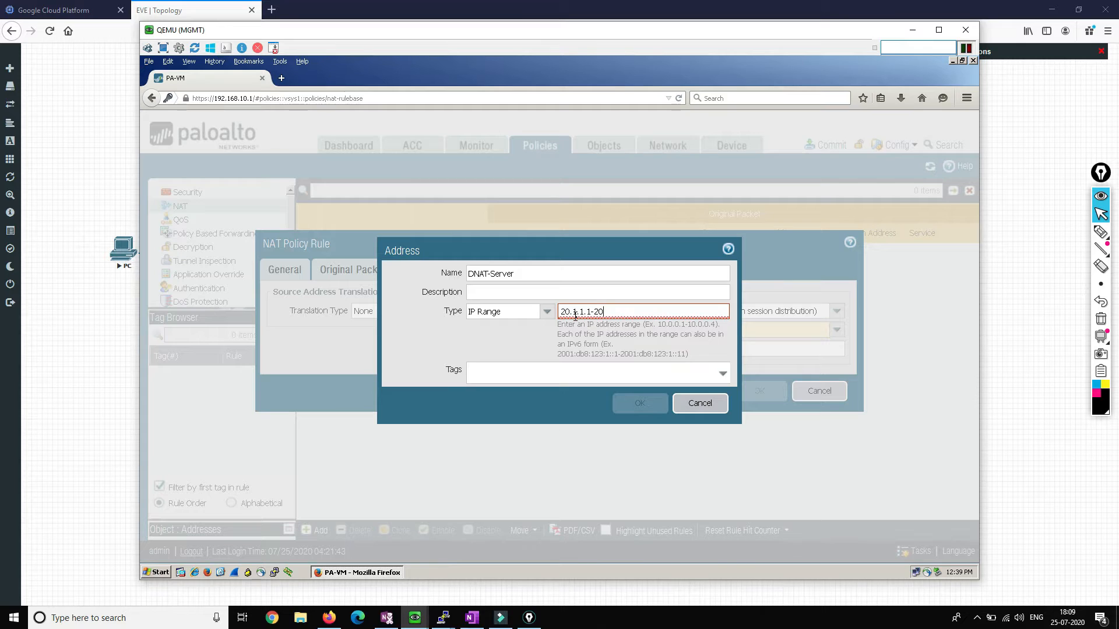
type(".1.1.2")
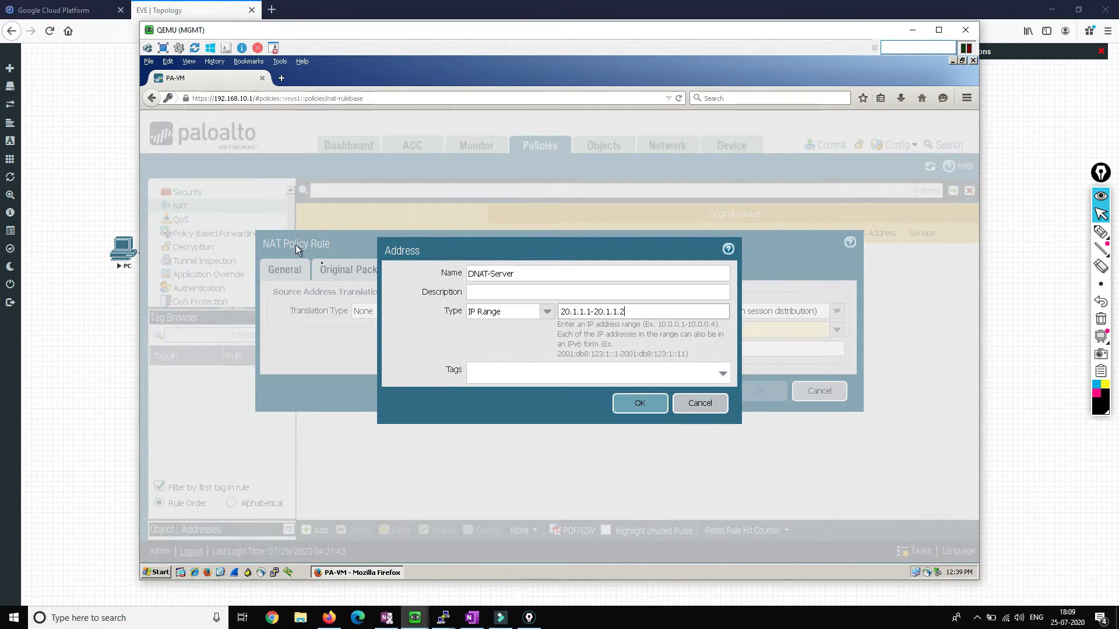
left_click(638, 403)
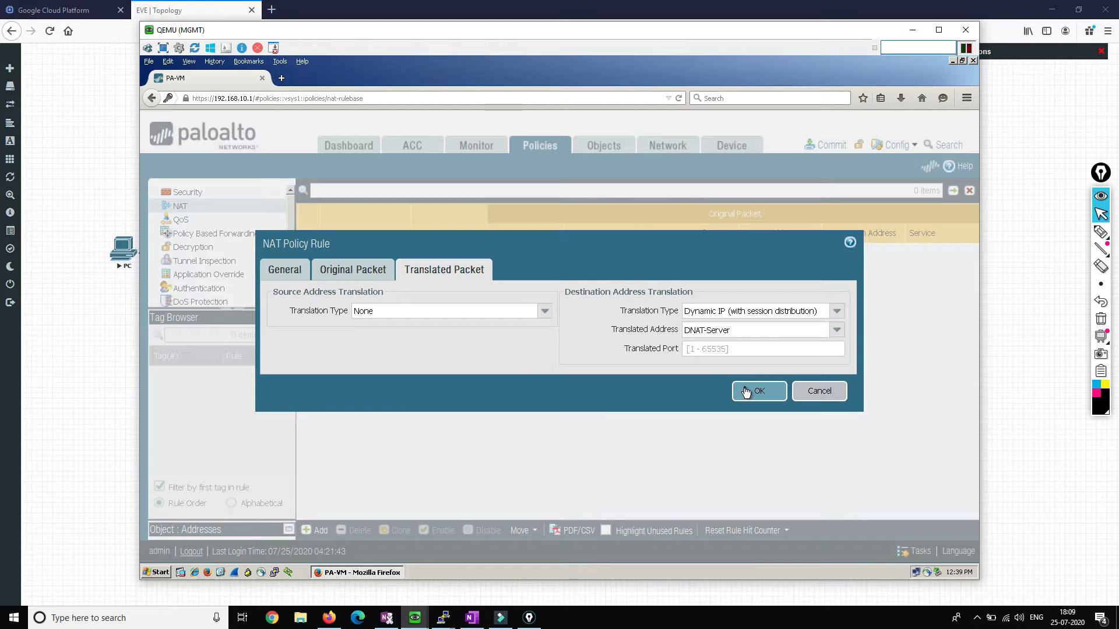
left_click(746, 392)
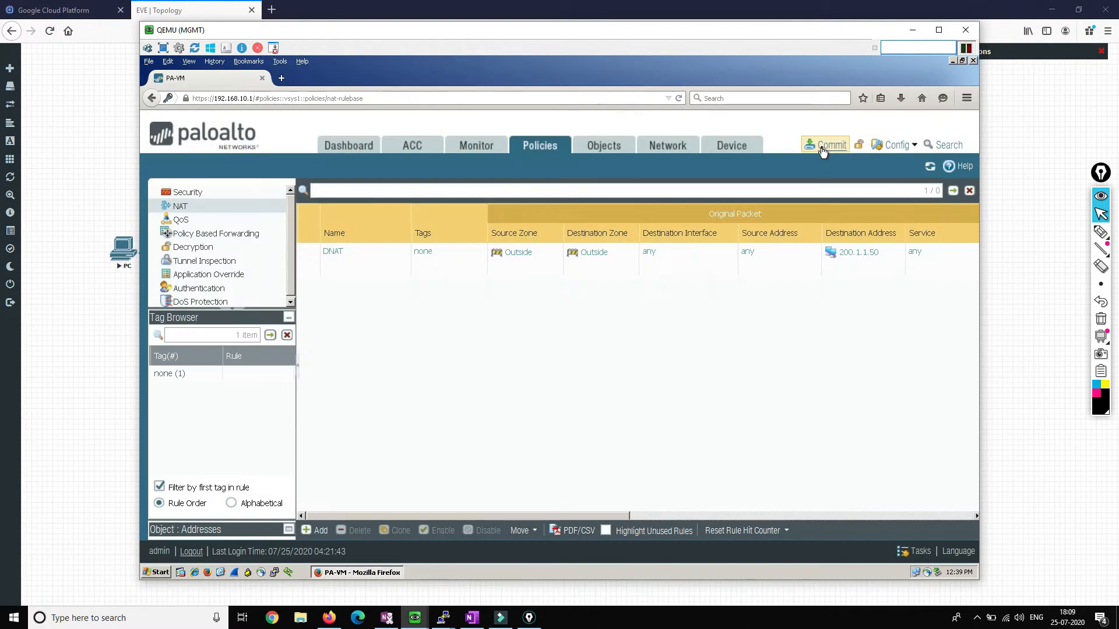
Step: Commit all changes, including the Out-DMZ and DNAT rules, to the PA-VM firewall
left_click(823, 145)
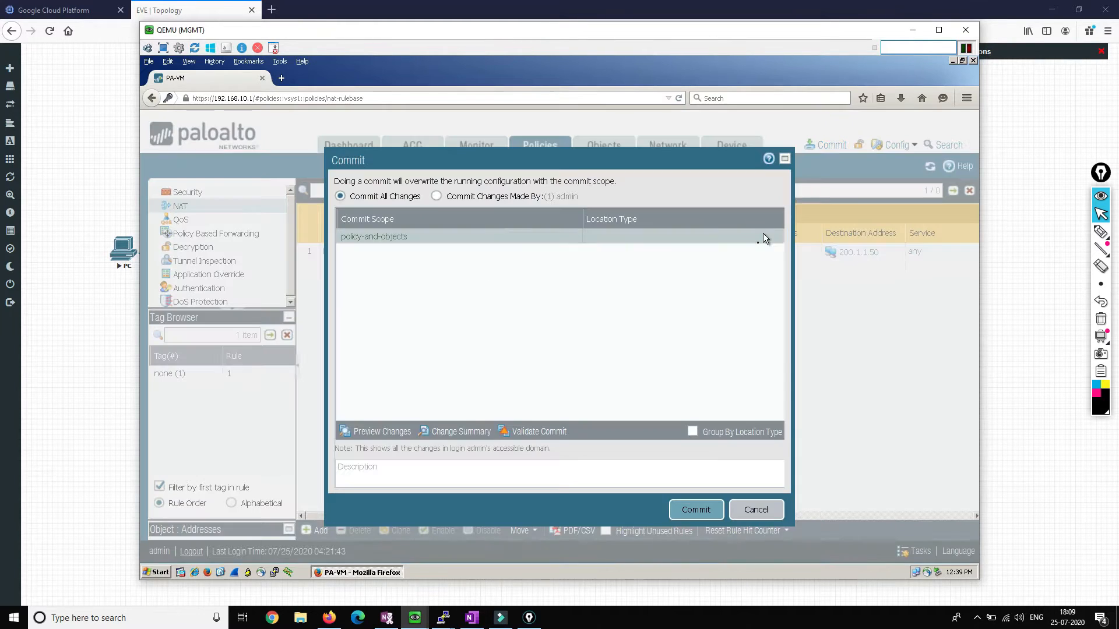
left_click(690, 508)
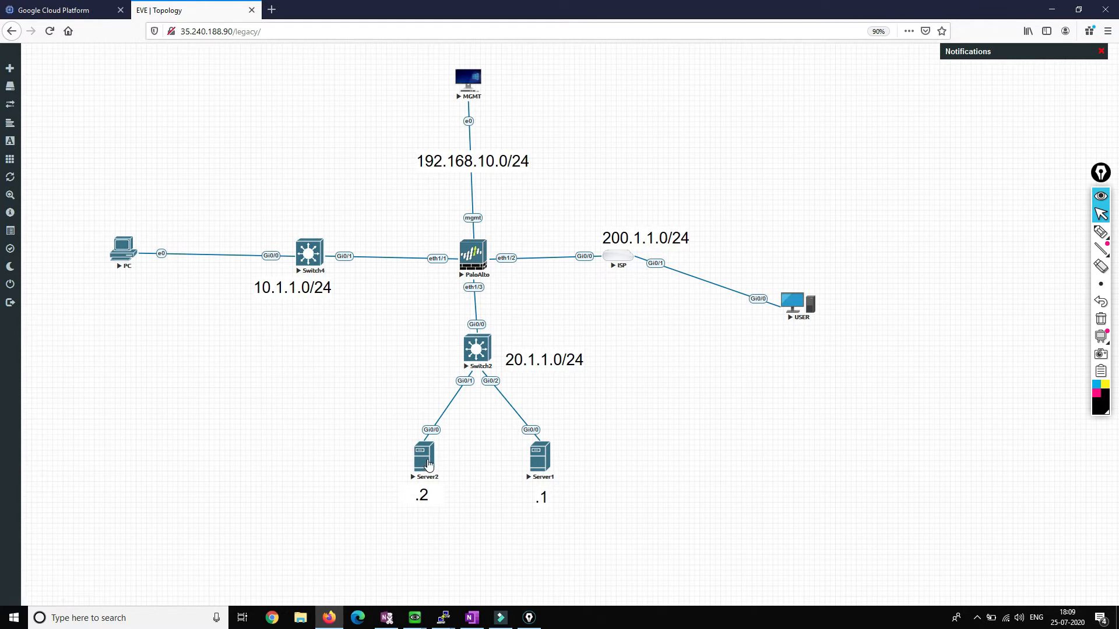
Step: Close the Server2 console and the disconnected Server1 console, dismissing the PuTTY error
left_click(428, 465)
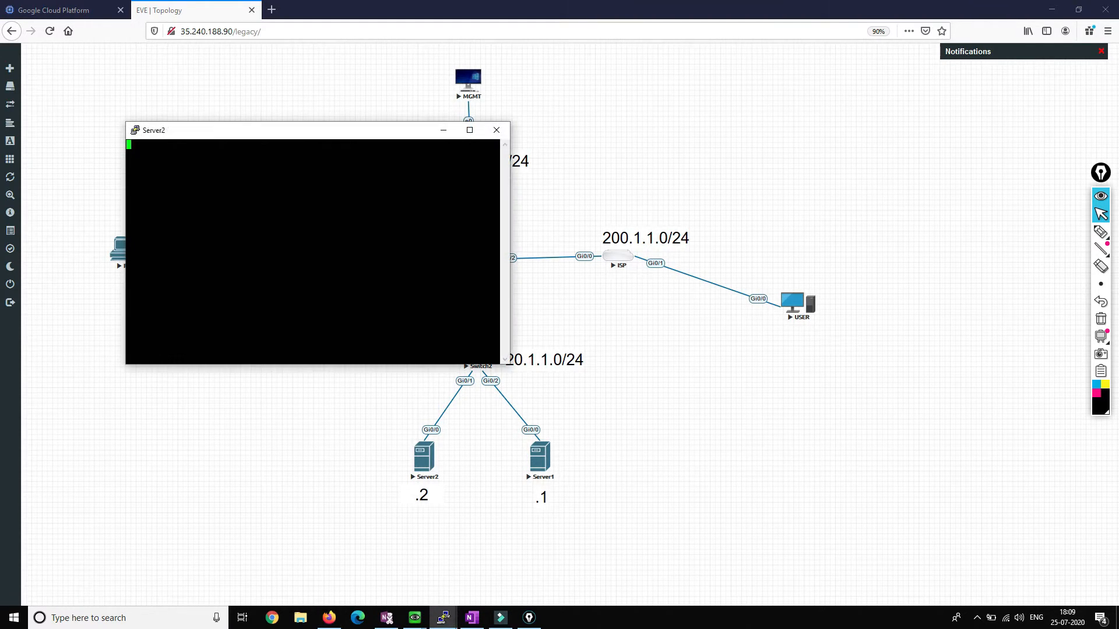
left_click(501, 133)
left_click(572, 350)
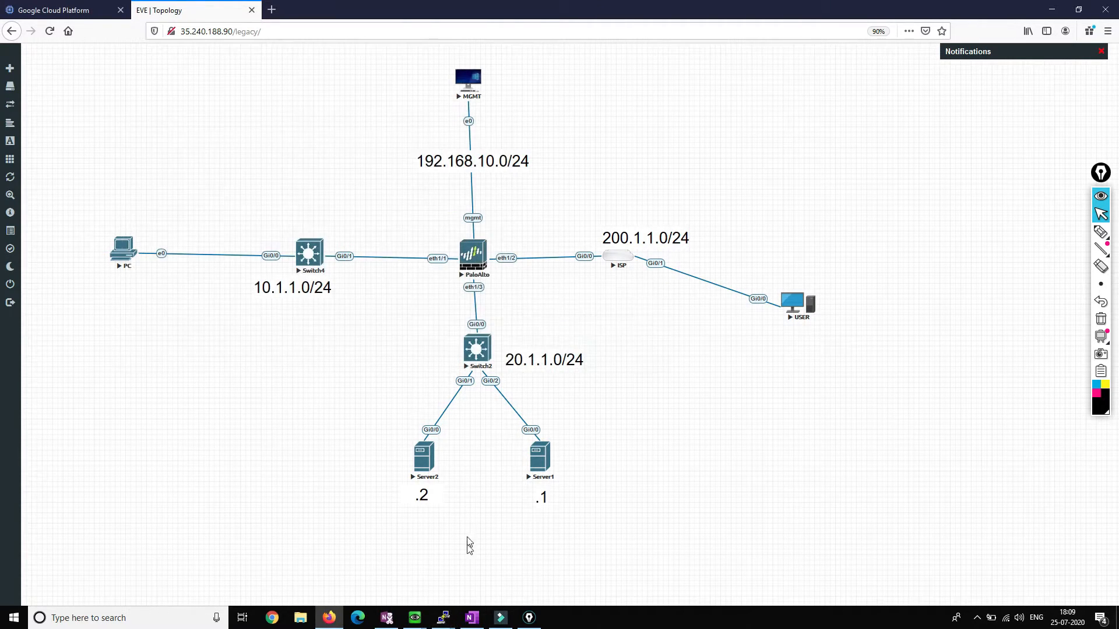
mouse_move(443, 616)
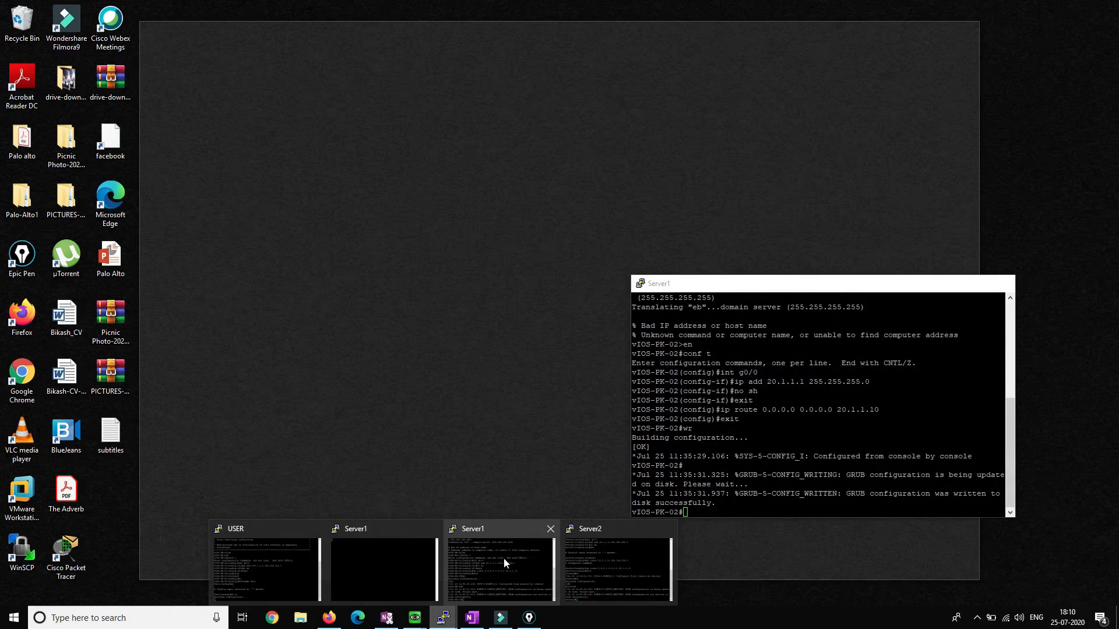
left_click(504, 557)
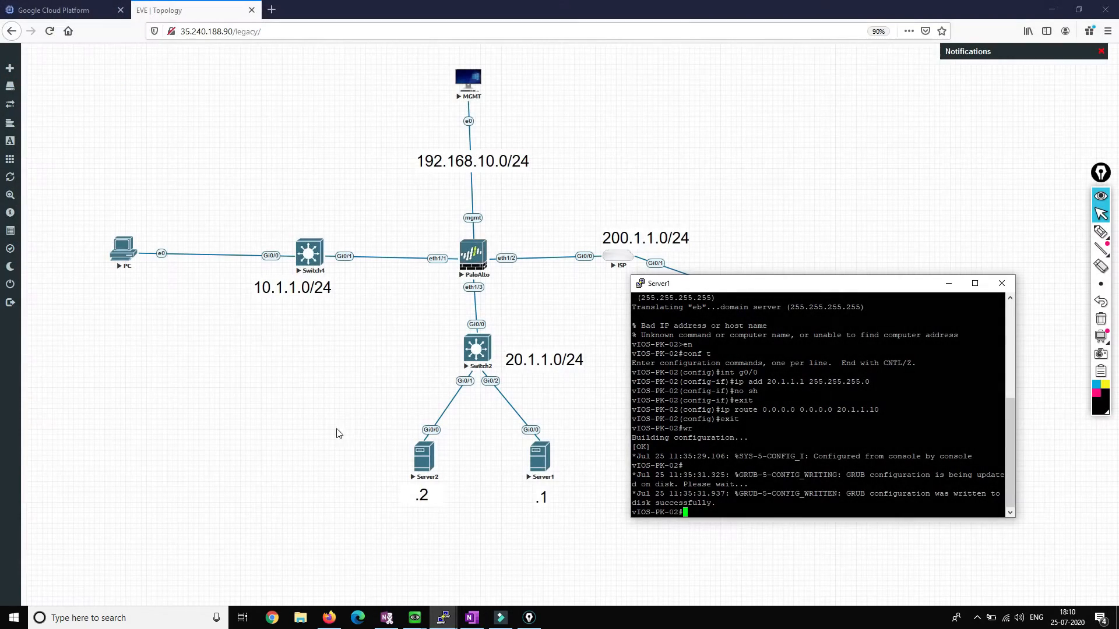
left_click_drag(727, 291, 795, 362)
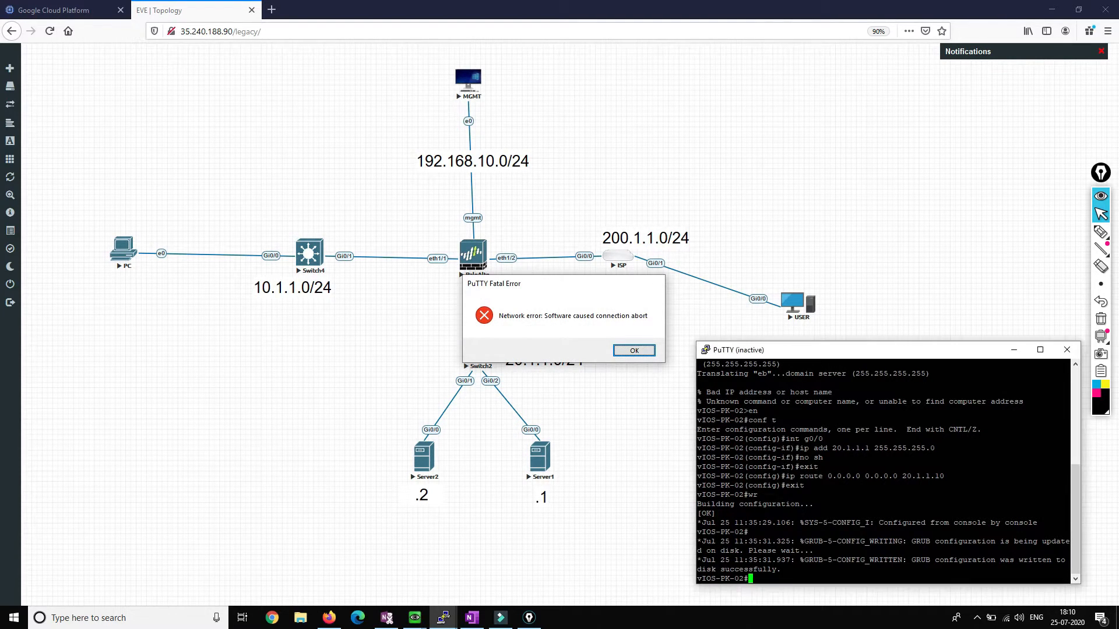
key("Return")
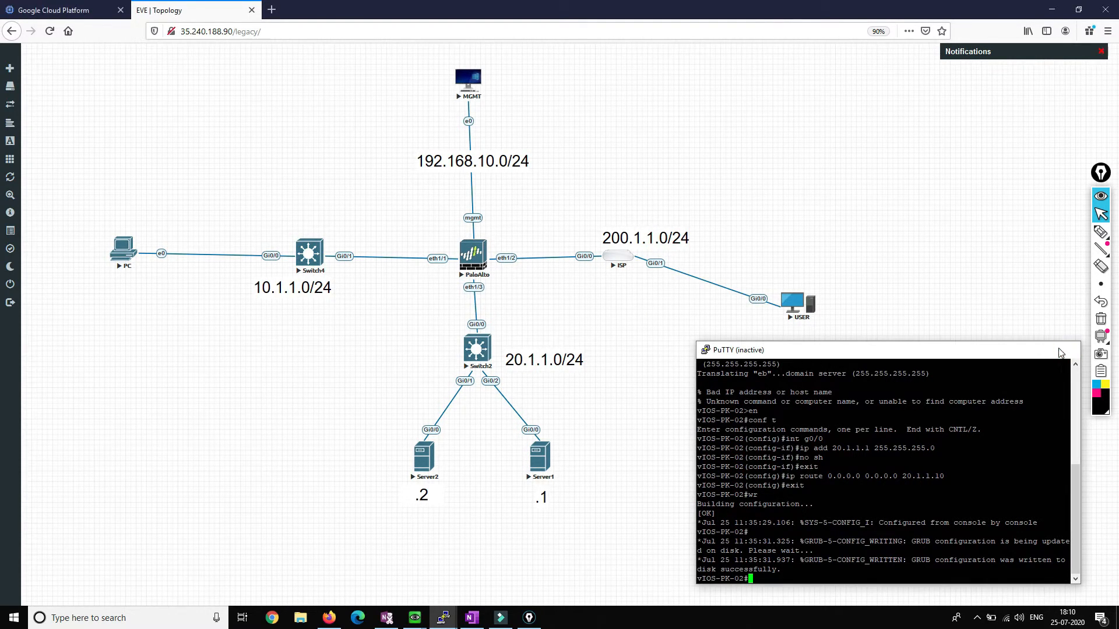
left_click(1066, 350)
Step: Mute the speakers and start a new console to the Server1 node
left_click(1018, 617)
left_click(929, 590)
left_click(869, 628)
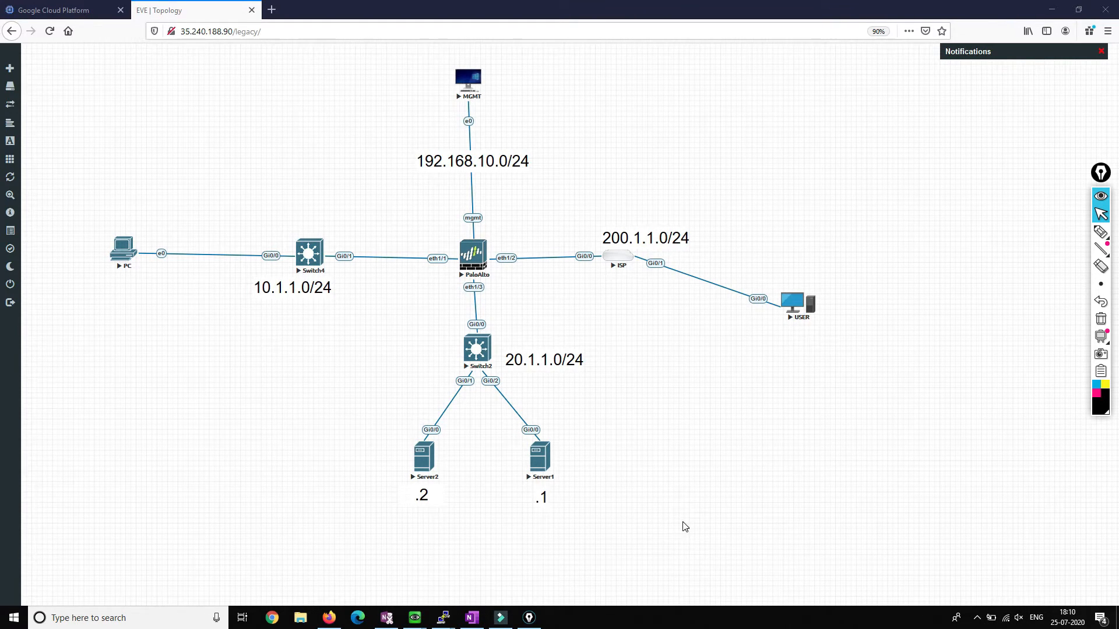
left_click(538, 461)
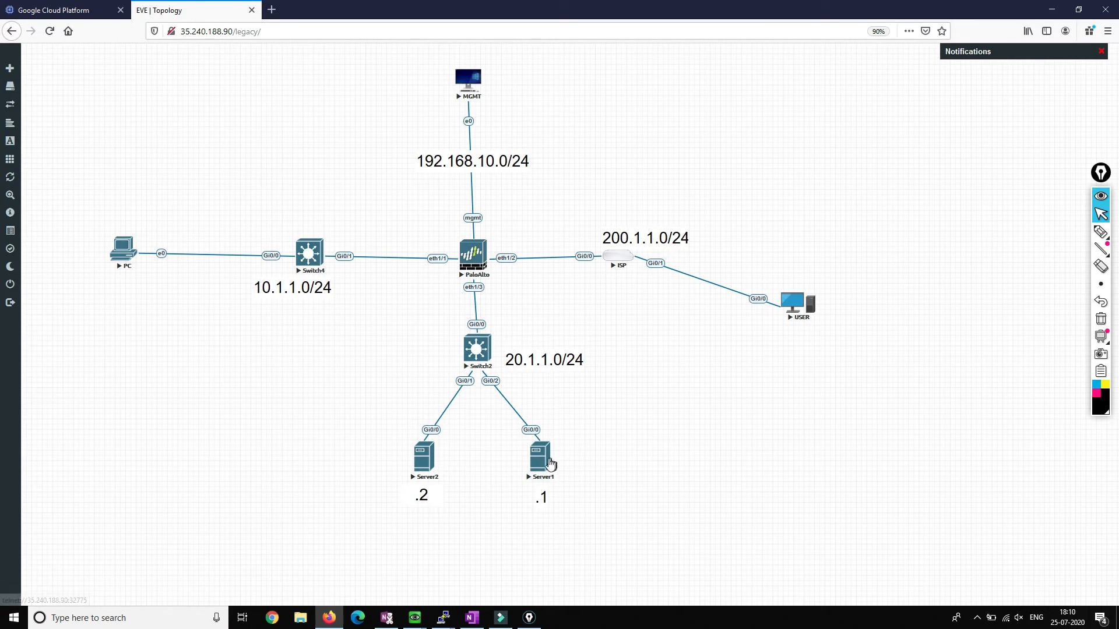
Step: On Server1, enter privileged mode with en and global configuration with conf t
left_click_drag(431, 160, 914, 355)
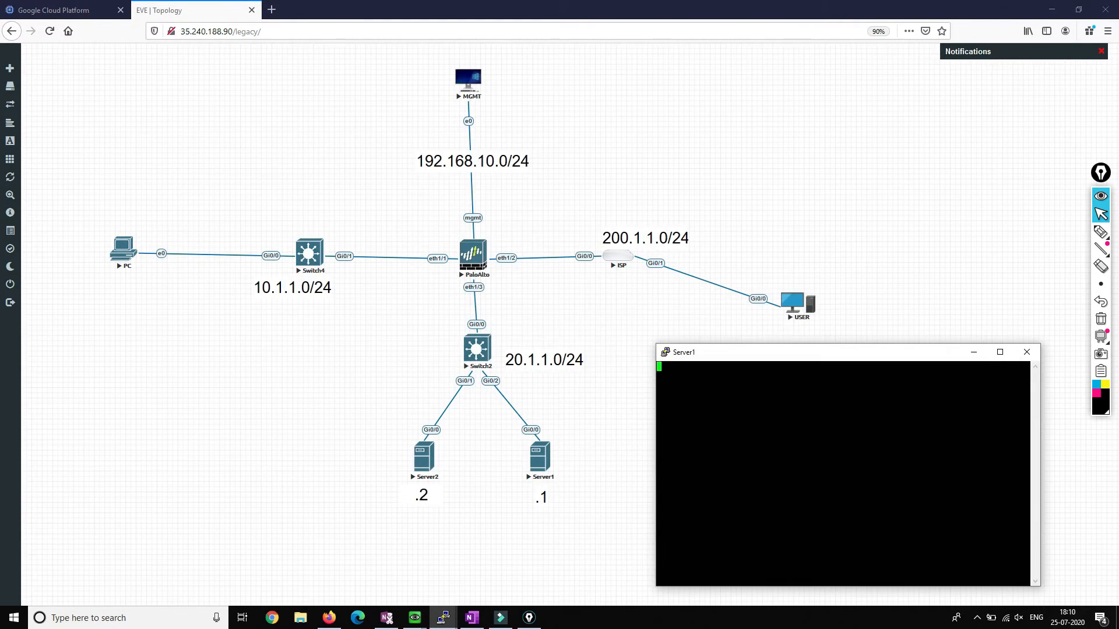
key("Return")
key("Return")
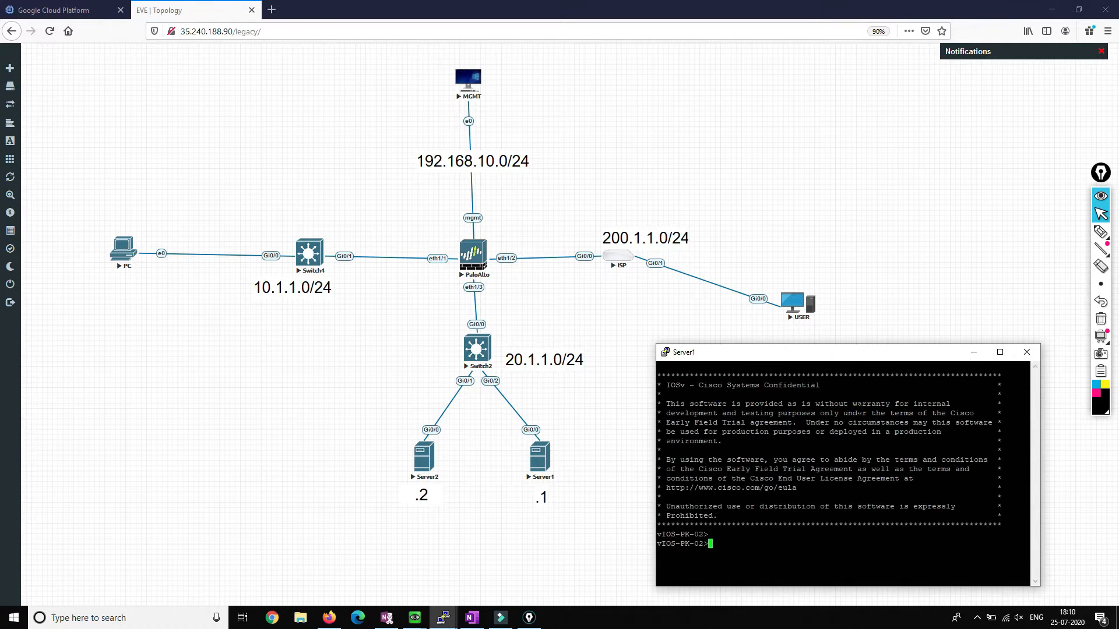
type("en")
key("Return")
type("conf t")
key("Return")
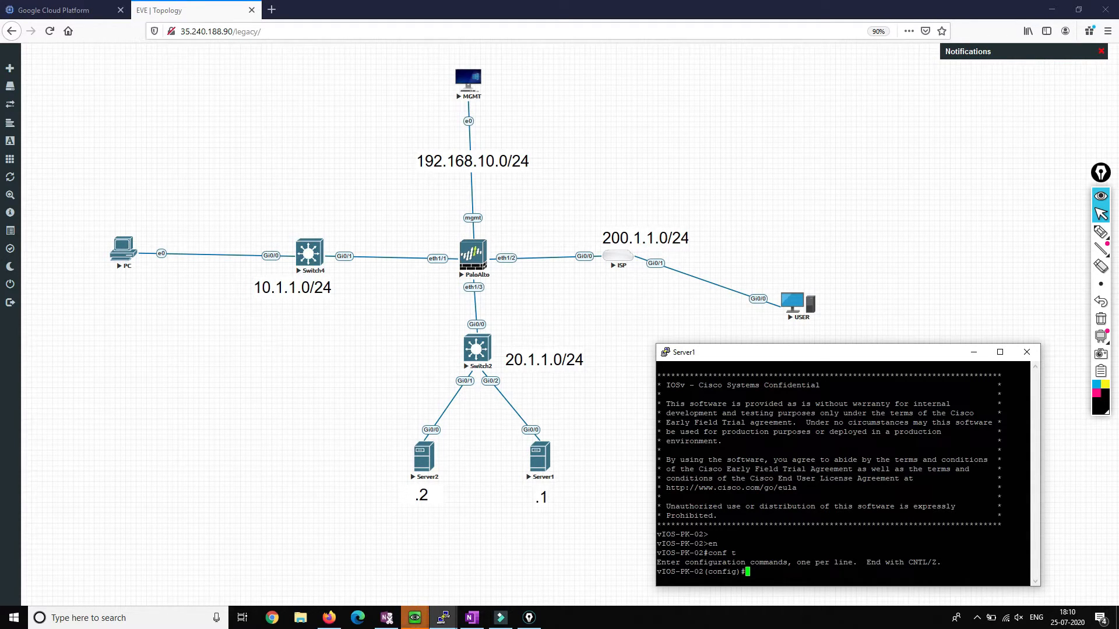
Step: Set Server1's hostname to Server1, then bring up the Server2 console
type("ho")
key("Tab")
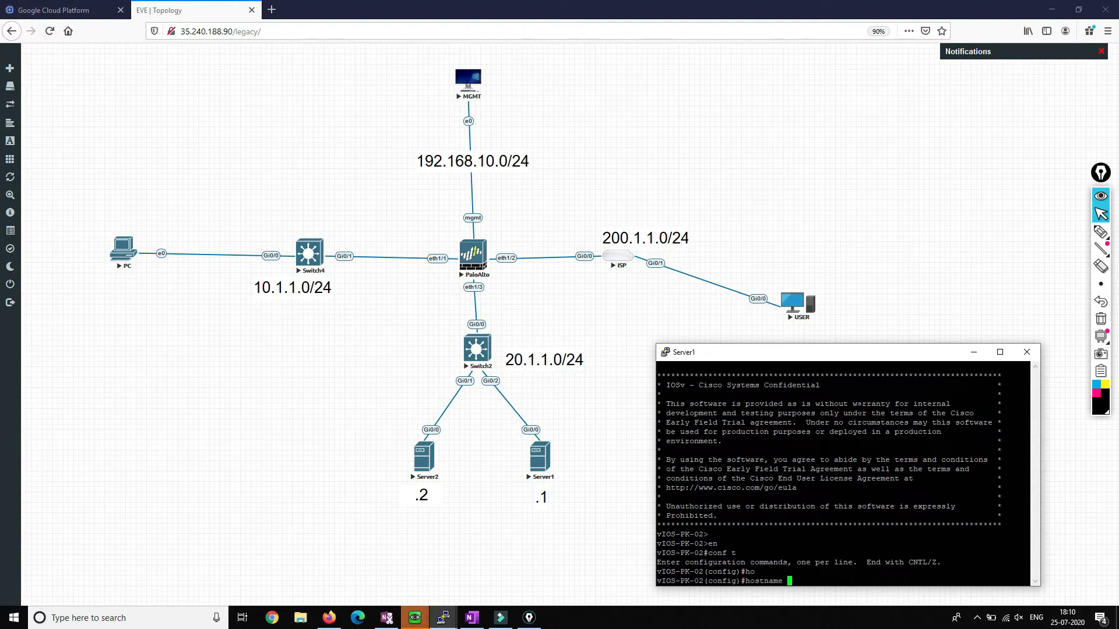
type("Server 1")
key("Return")
key("Return")
key("Up")
key("BackSpace")
key("Return")
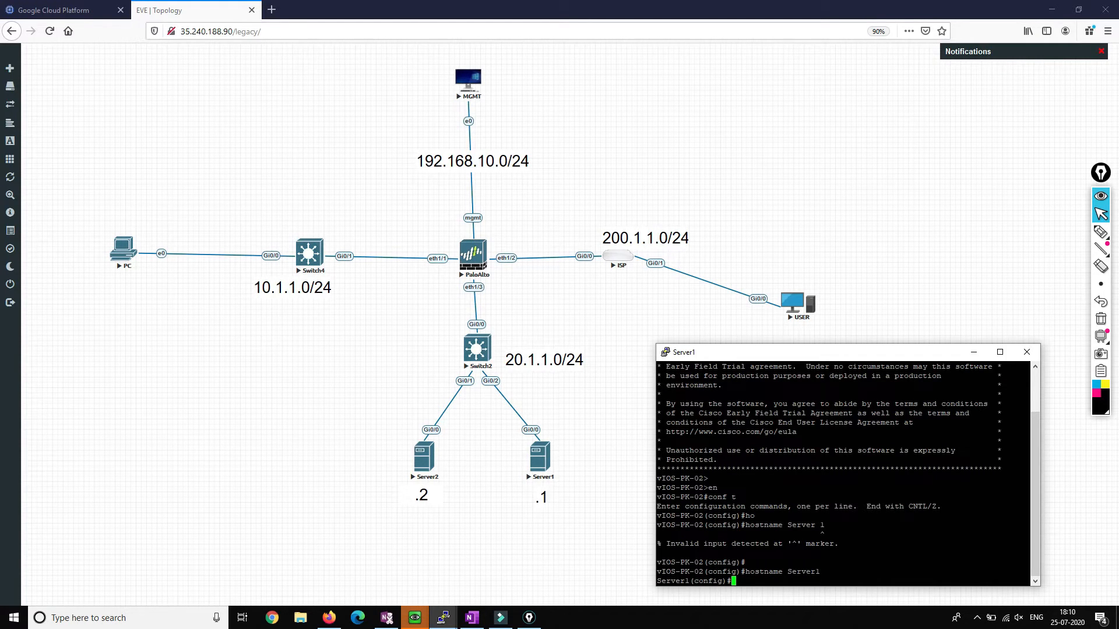
mouse_move(443, 617)
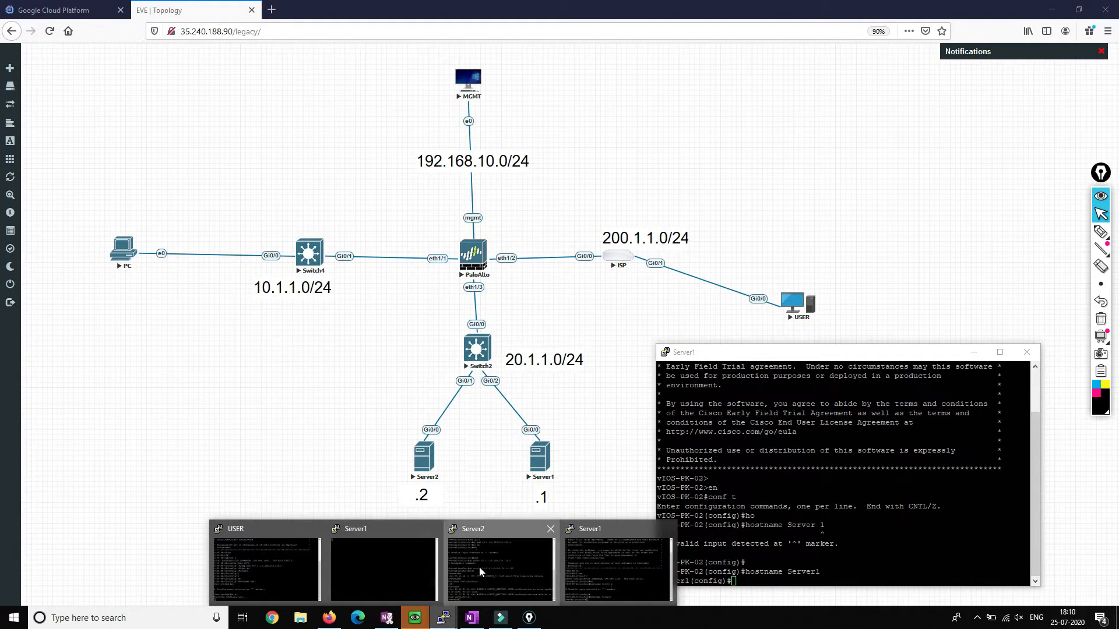
left_click(502, 559)
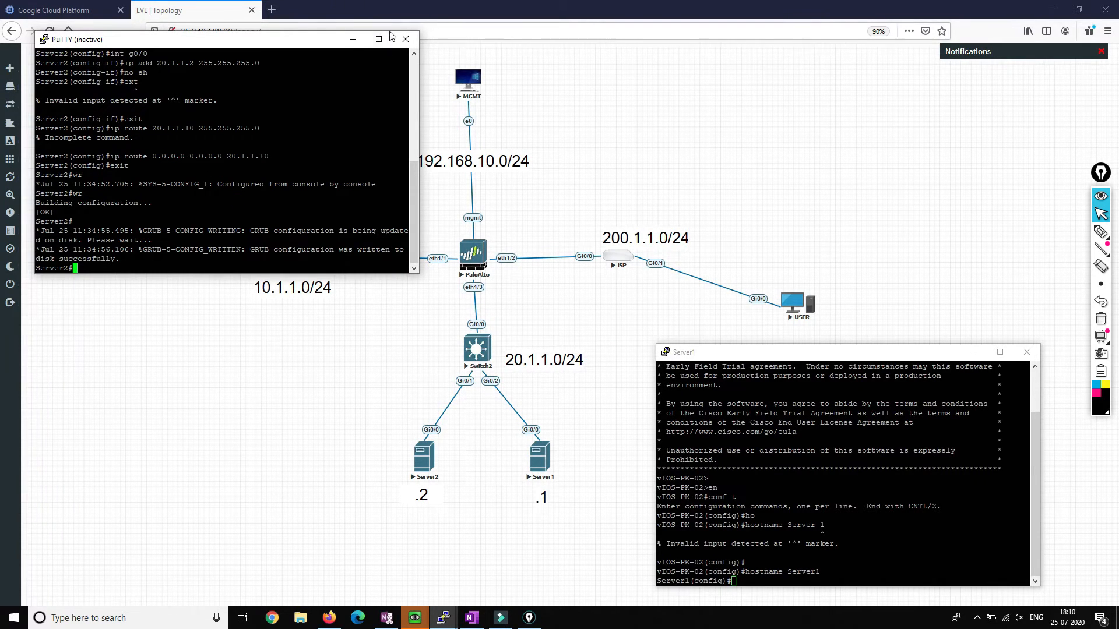
Step: Reopen the Server2 console and enable debug ip icmp in privileged mode
left_click(399, 41)
left_click(423, 458)
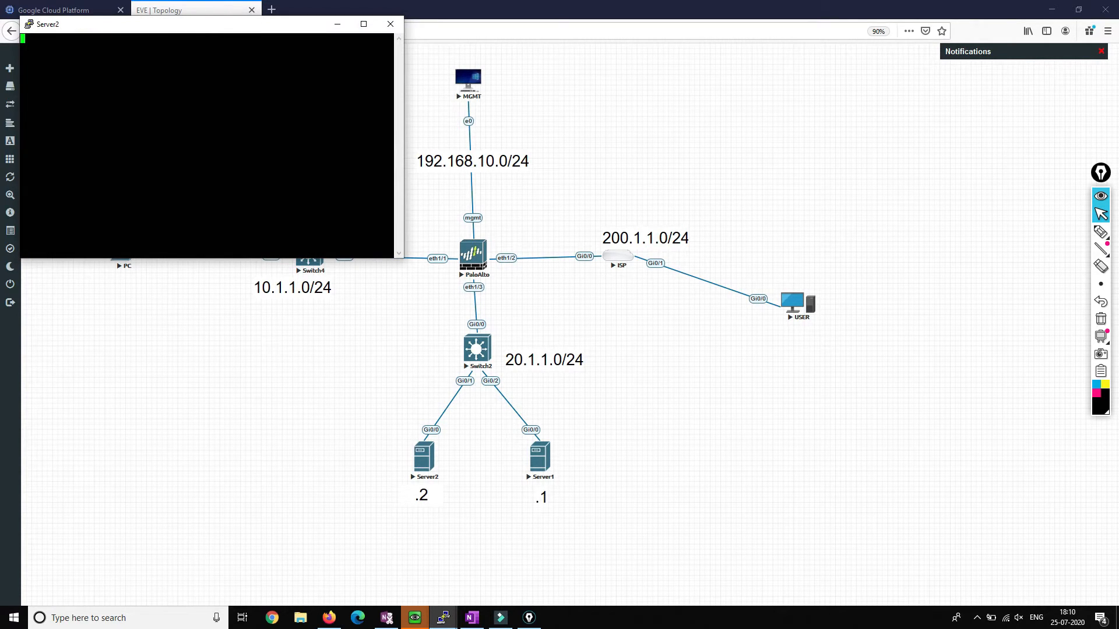
key("Return")
key("Return")
type("en")
key("Return")
key("Return")
key("Return")
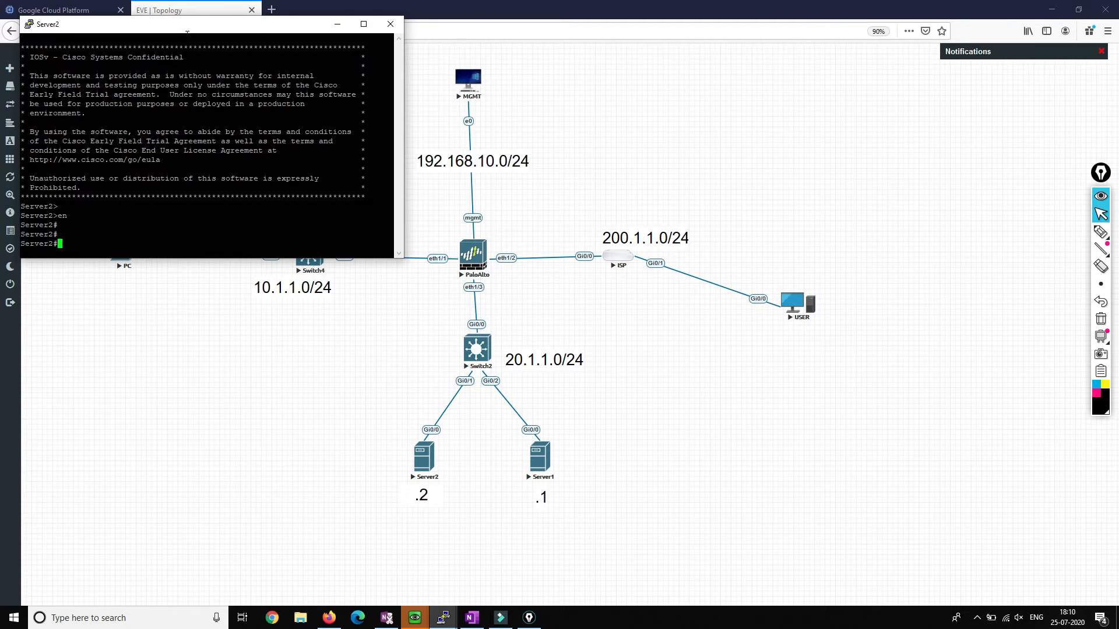
type("debu")
key("Tab")
type("ip imcp")
key("Tab")
key("BackSpace")
key("BackSpace")
type("cmp")
key("Tab")
key("Return")
Step: Enable debug ip icmp on Server1 as well, then open the USER node's console
left_click(443, 618)
left_click(650, 526)
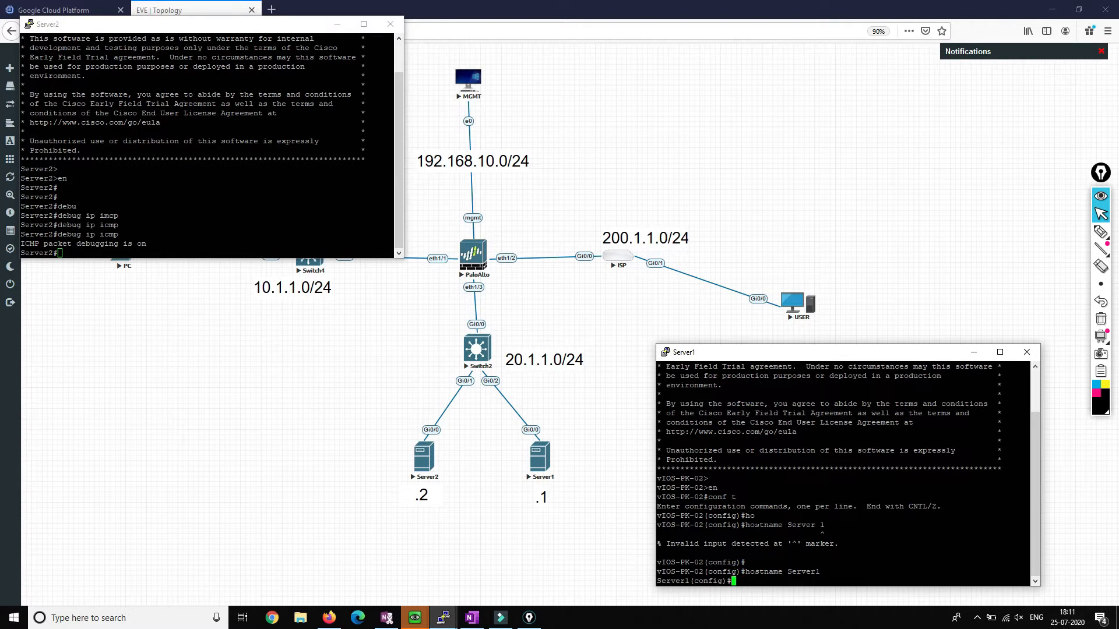
key("ctrl+z")
type("debu")
key("Tab")
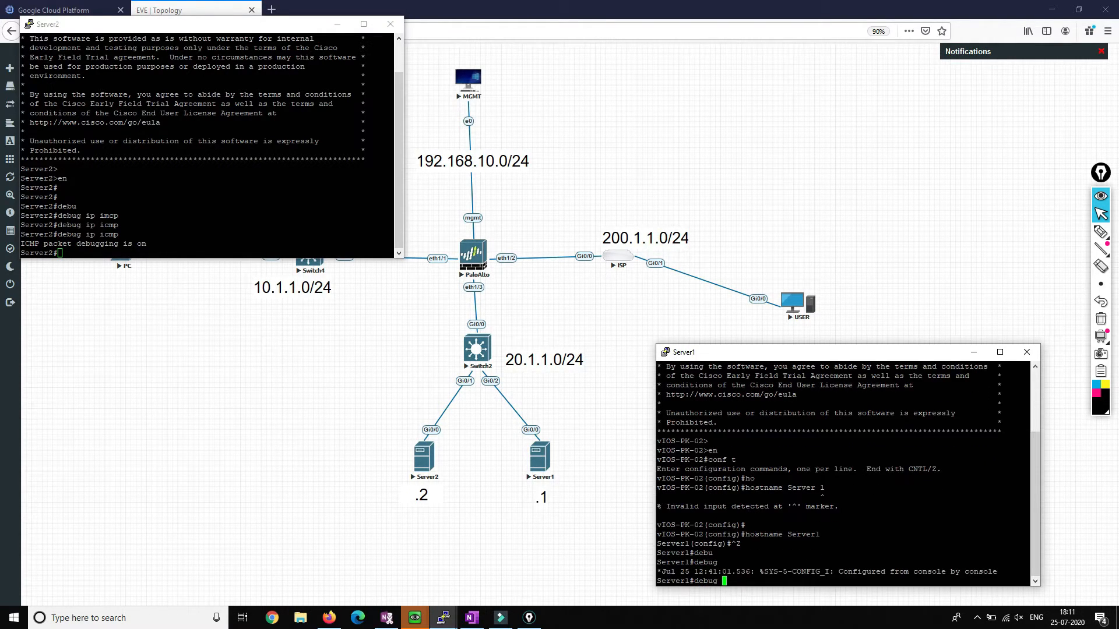
type("ip icmp")
key("Return")
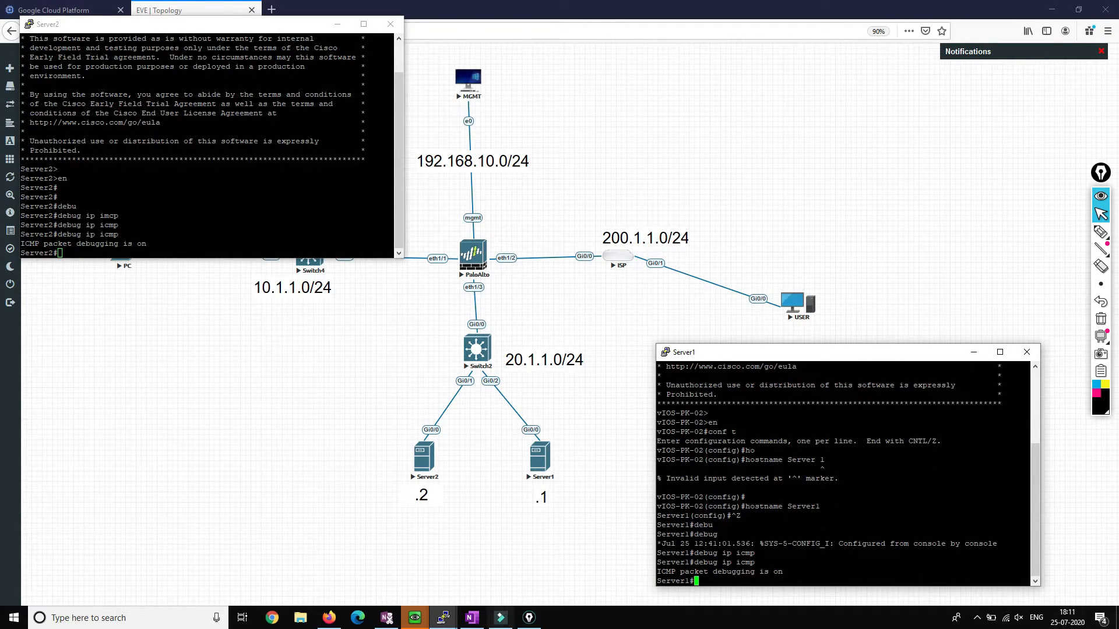
left_click(791, 310)
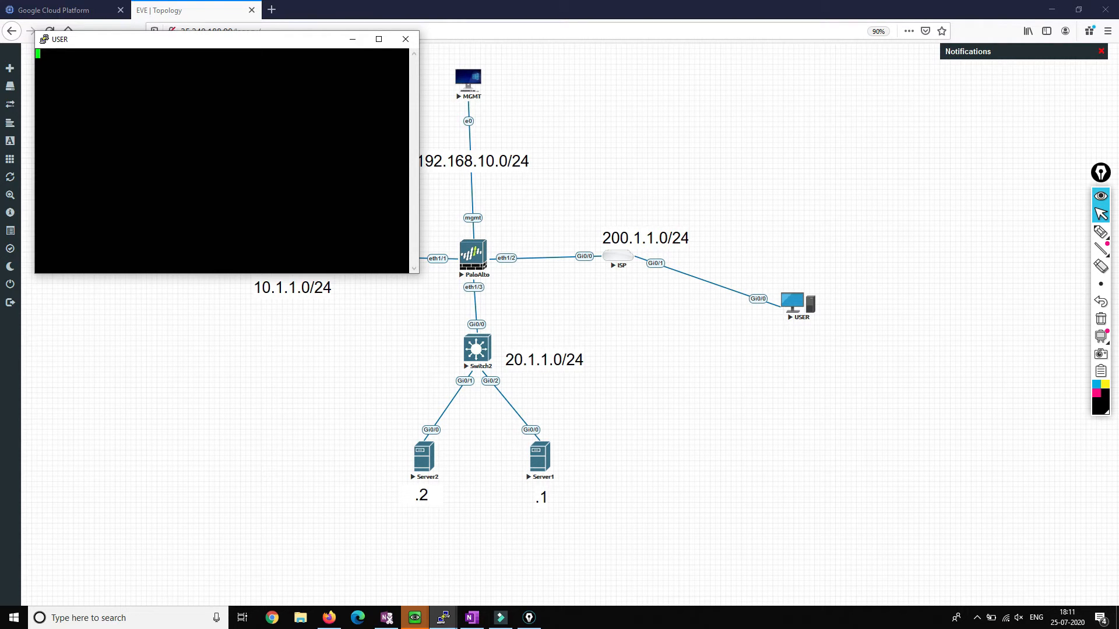
Step: On USER, enter privileged mode and type ping 200.1.1.50
key("Return")
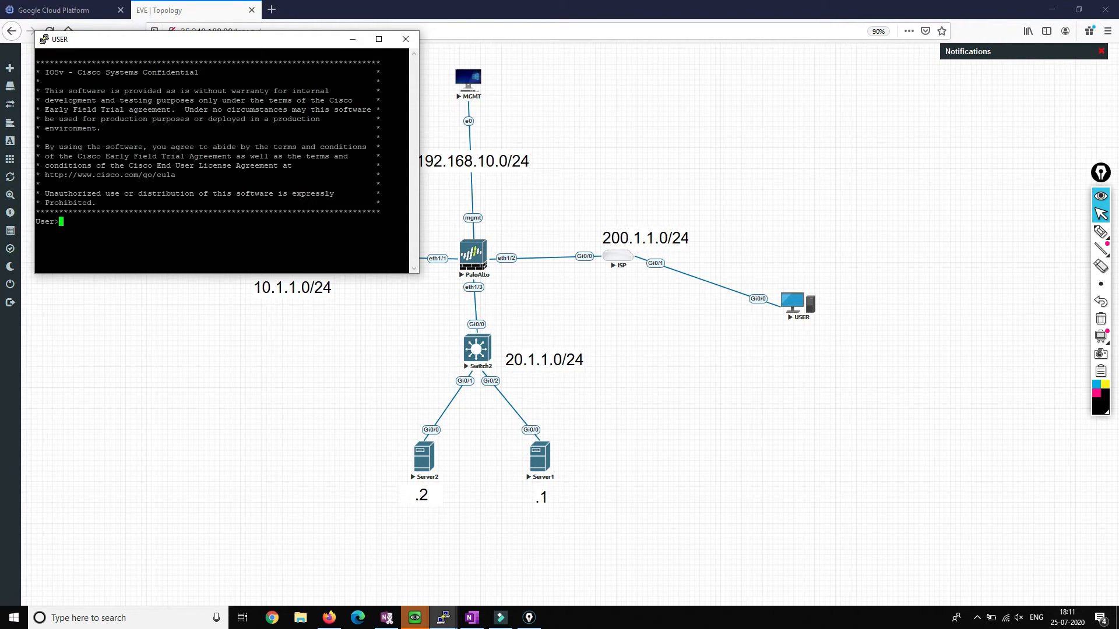
type("en''''")
key("BackSpace")
key("BackSpace")
key("BackSpace")
key("BackSpace")
key("Return")
key("Return")
key("Return")
type("ping 200.1.1.50")
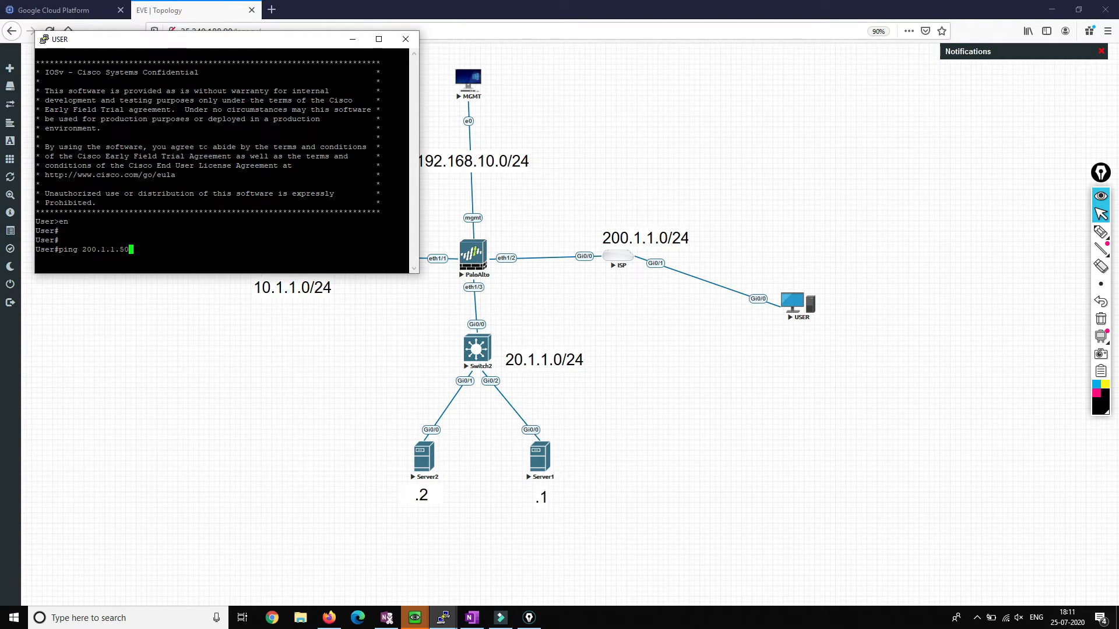
Step: Tile the Server1 and Server2 consoles, then run the ping to 200.1.1.50 twice
left_click(443, 618)
left_click(467, 576)
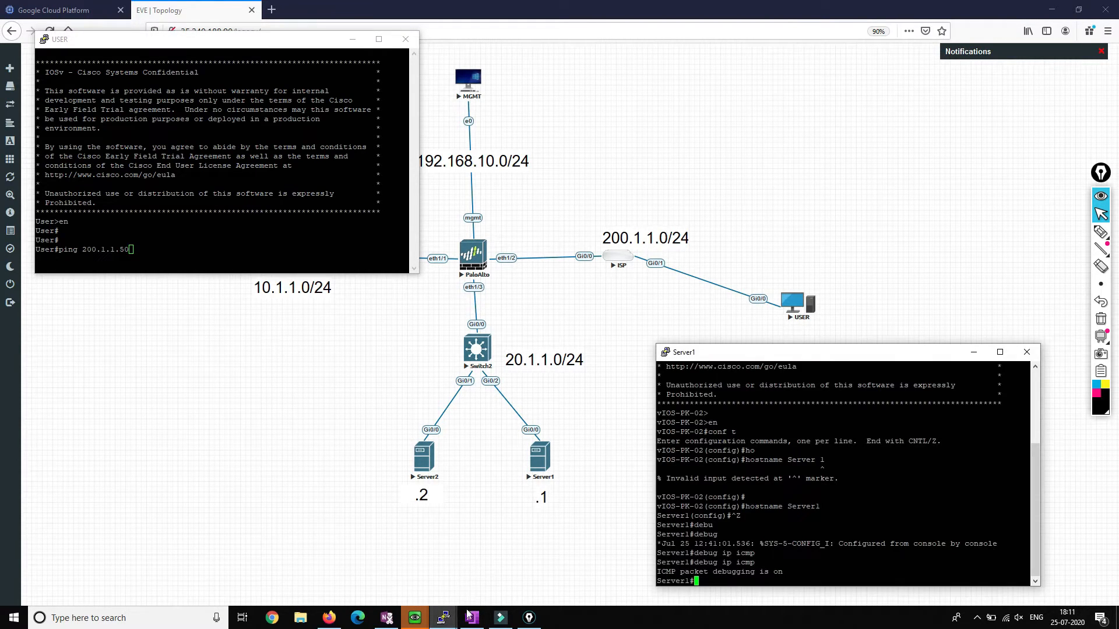
left_click(539, 562)
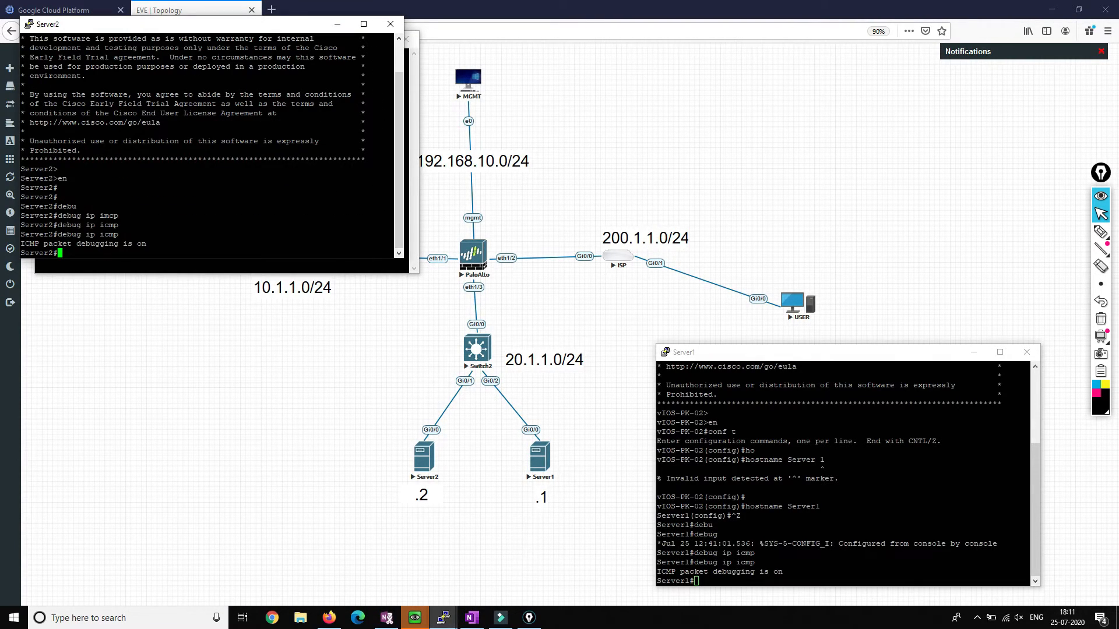
left_click_drag(259, 29, 296, 339)
left_click(233, 242)
key("Return")
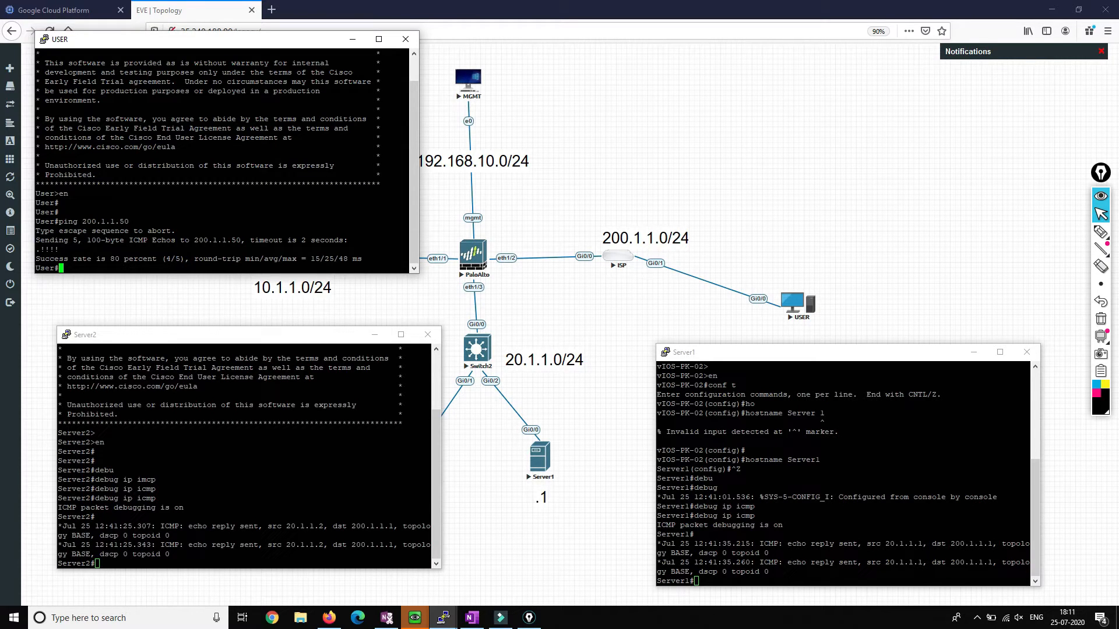
key("Up")
key("Return")
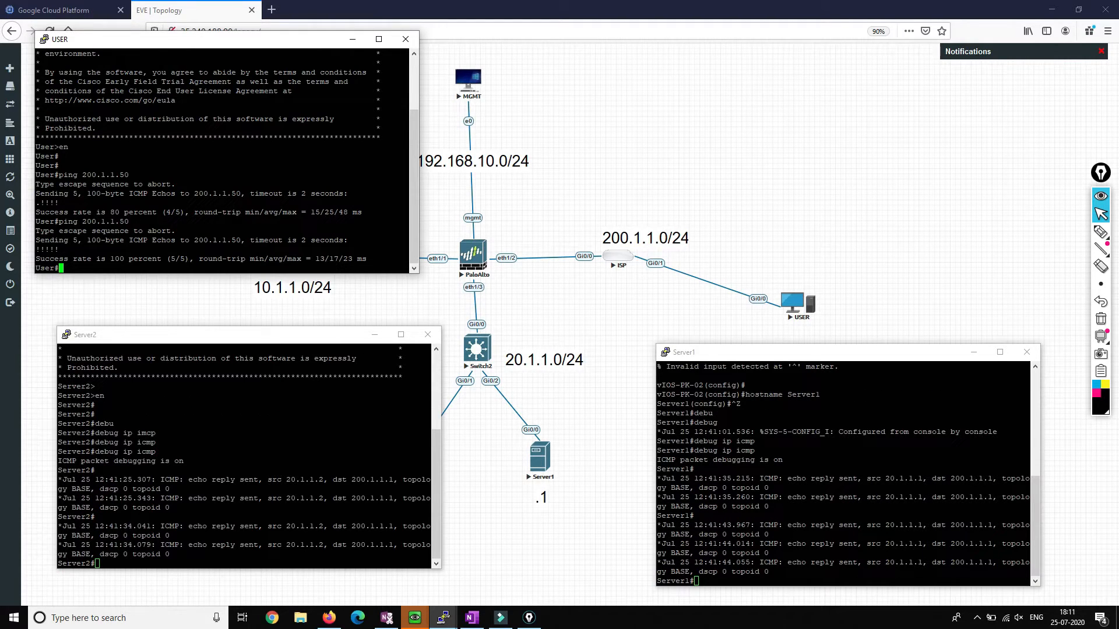
Step: Highlight the ICMP echo reply debug lines on Server1 and Server2
left_click_drag(658, 524, 804, 572)
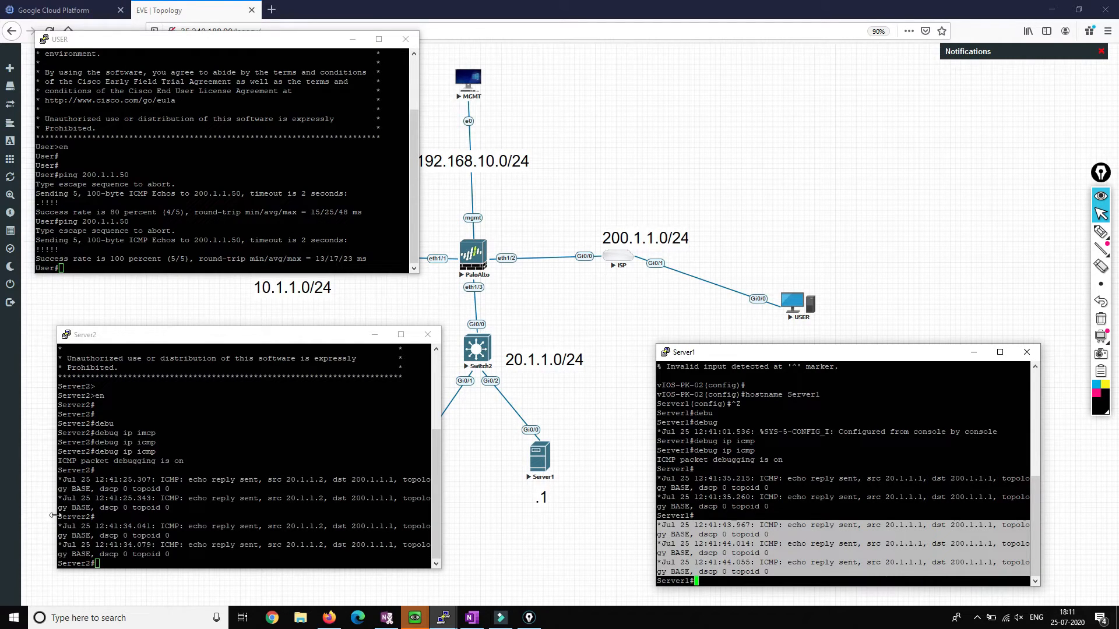
left_click_drag(57, 528, 53, 527)
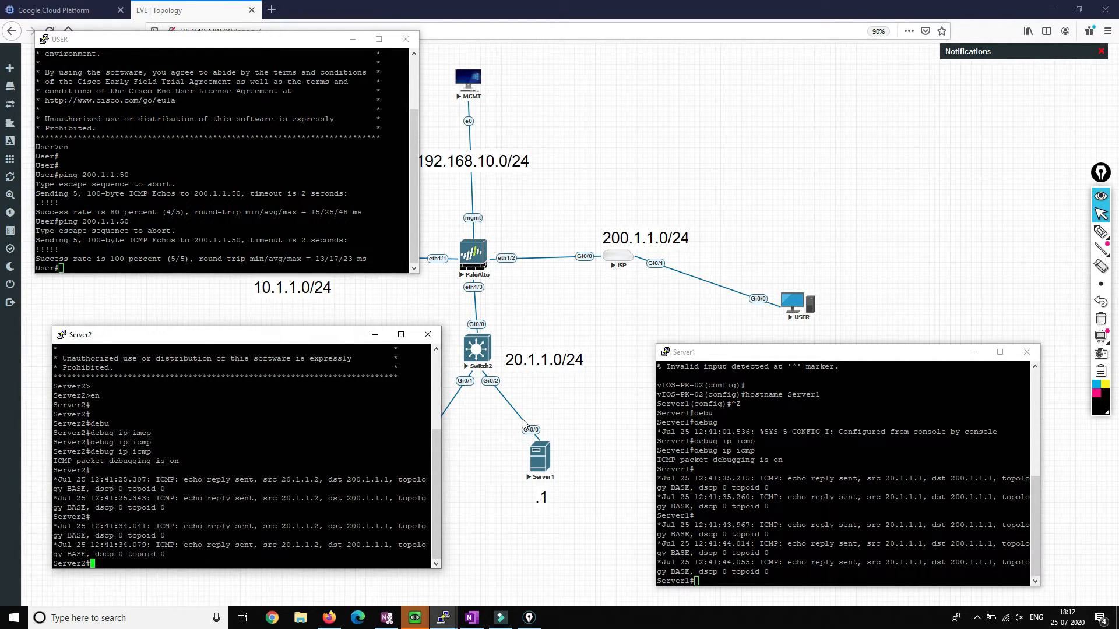
left_click_drag(658, 526, 679, 526)
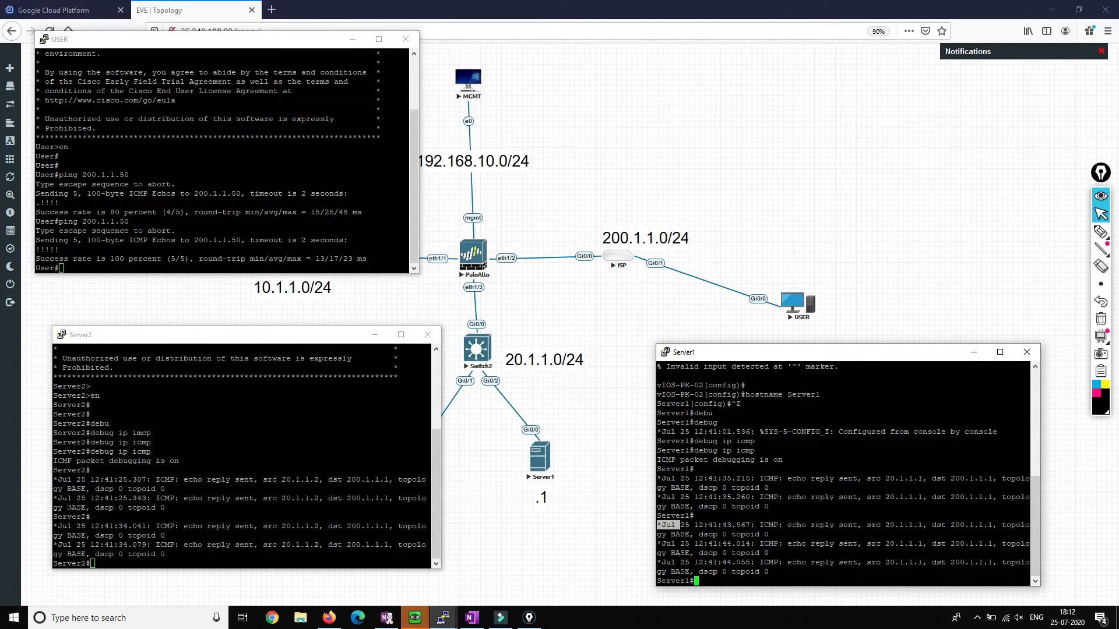
left_click_drag(63, 536, 95, 536)
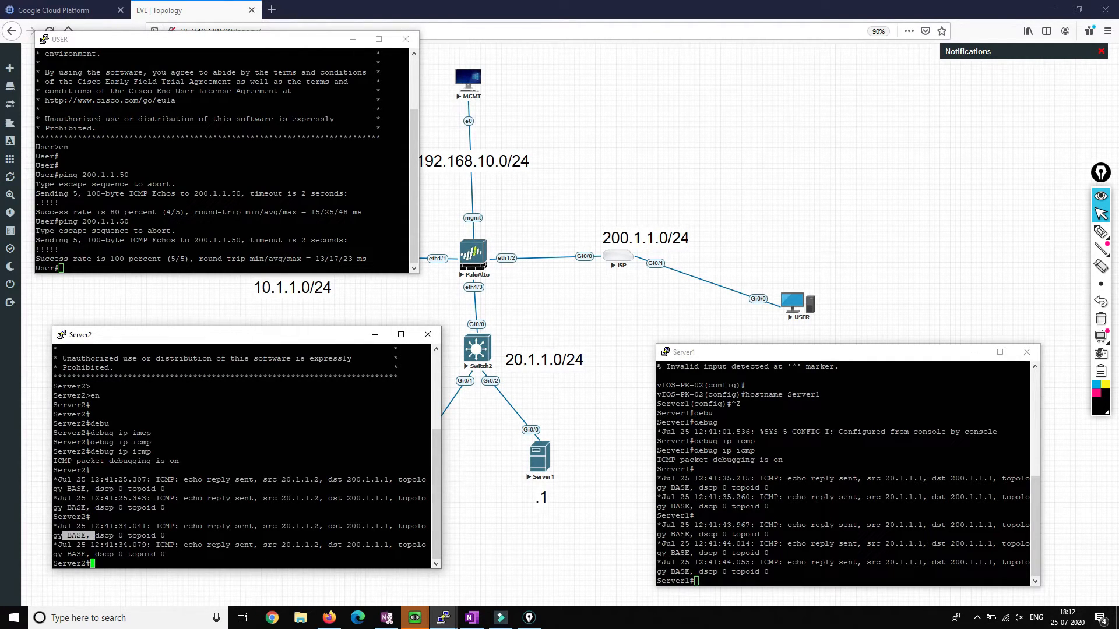
left_click_drag(680, 553, 693, 553)
left_click_drag(128, 554, 174, 554)
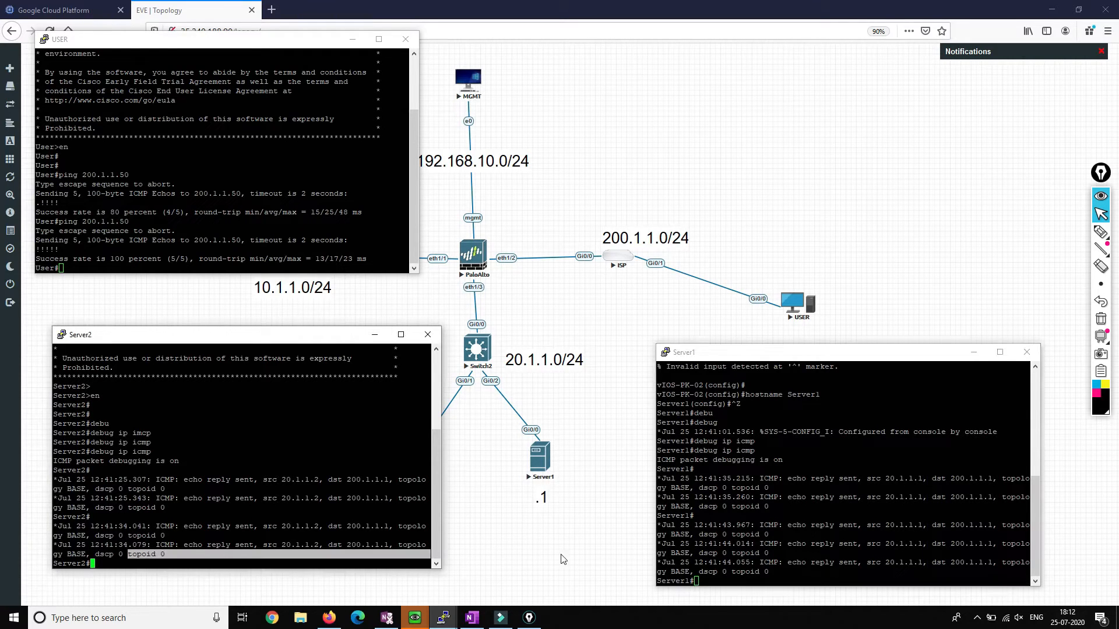
left_click_drag(680, 571, 701, 571)
key("alt+Tab")
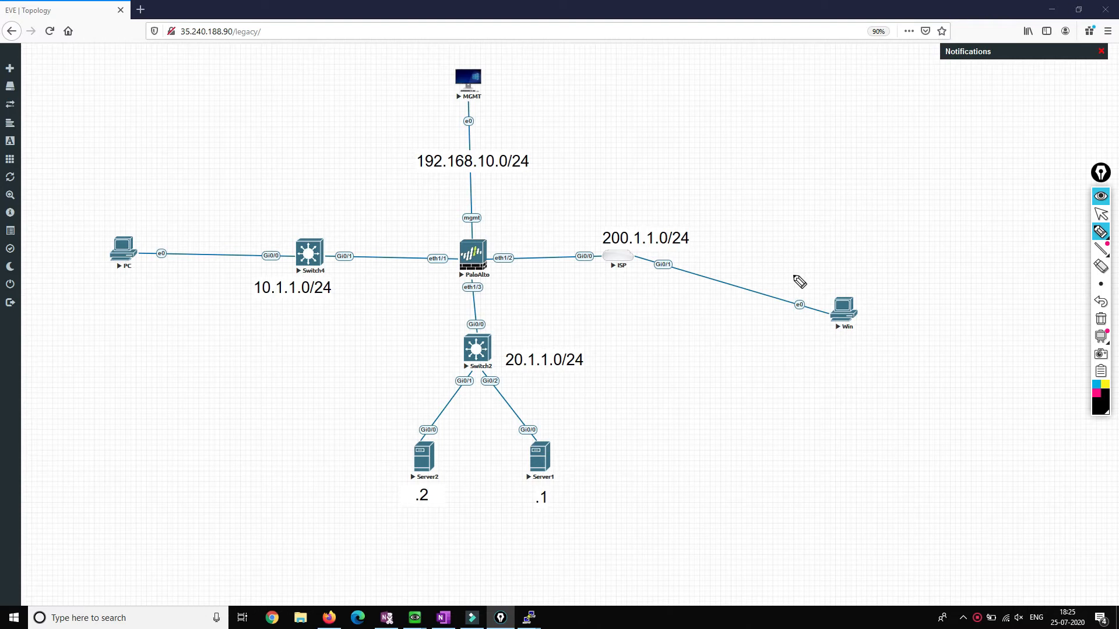
mouse_move(690, 157)
left_mouse_down()
mouse_move(704, 174)
mouse_move(710, 154)
mouse_move(746, 166)
mouse_move(781, 156)
mouse_move(795, 134)
left_mouse_up()
left_click(737, 157)
left_click(756, 154)
left_click(772, 151)
mouse_move(807, 131)
left_mouse_down()
mouse_move(801, 147)
mouse_move(808, 133)
mouse_move(852, 120)
left_mouse_up()
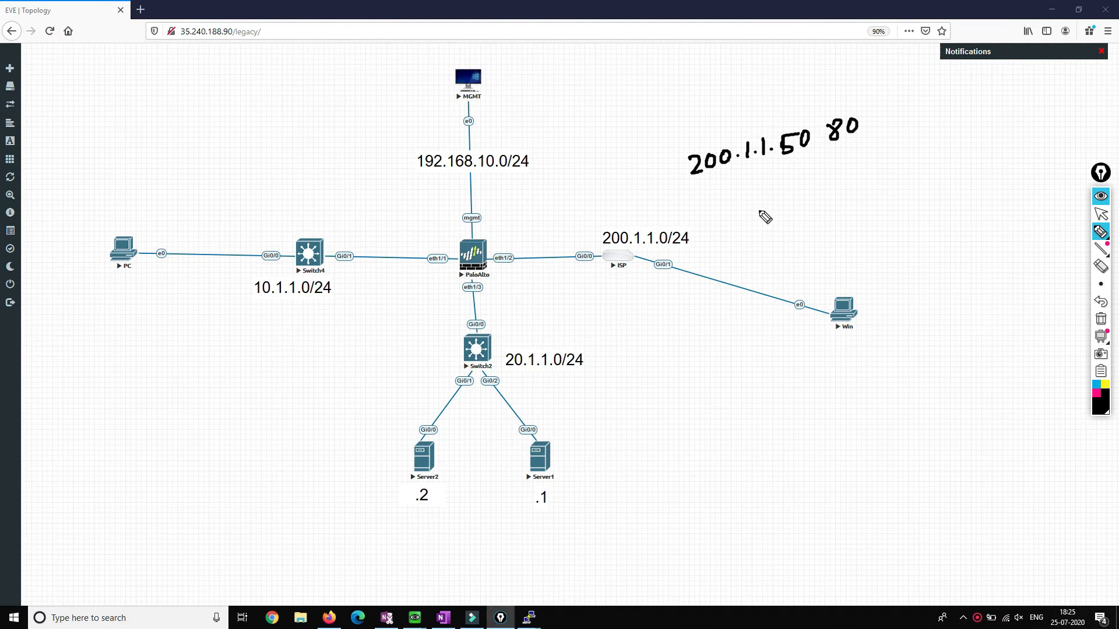
mouse_move(668, 179)
left_mouse_down()
mouse_move(485, 335)
mouse_move(497, 335)
left_mouse_up()
left_click(615, 400)
mouse_move(625, 349)
left_mouse_down()
mouse_move(624, 334)
mouse_move(636, 335)
left_mouse_up()
left_click_drag(646, 324, 673, 305)
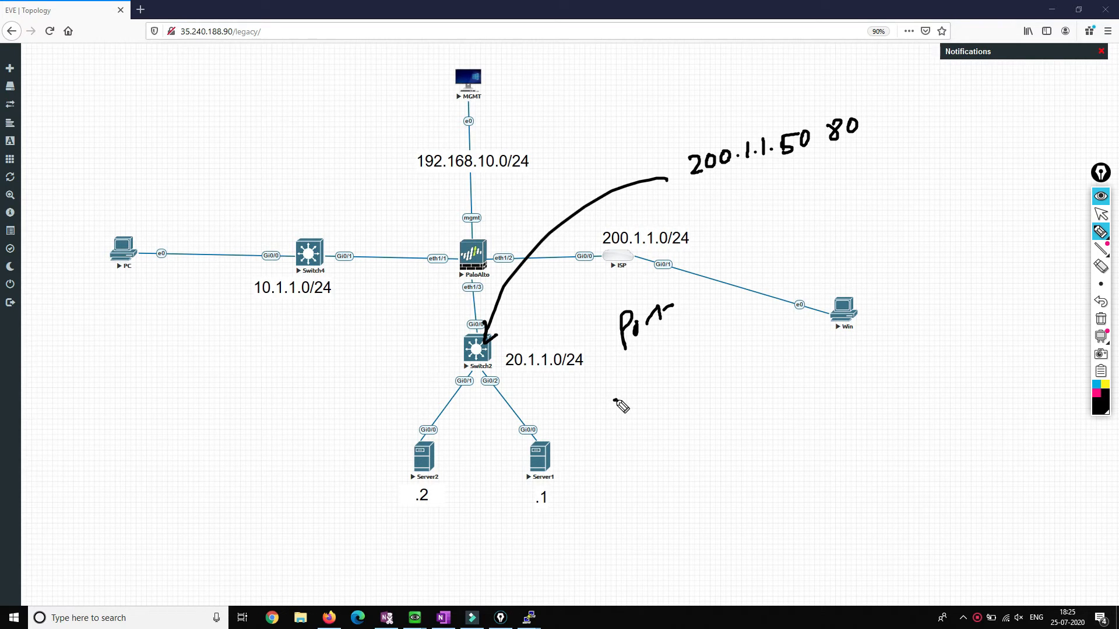
mouse_move(615, 400)
left_mouse_down()
mouse_move(621, 418)
mouse_move(636, 414)
left_mouse_up()
mouse_move(637, 400)
left_mouse_down()
mouse_move(656, 382)
mouse_move(692, 397)
left_mouse_up()
left_click(685, 391)
mouse_move(634, 441)
left_mouse_down()
mouse_move(651, 455)
mouse_move(649, 437)
mouse_move(664, 456)
mouse_move(706, 431)
left_mouse_up()
left_click(659, 442)
left_click(670, 441)
left_click(697, 416)
left_click(712, 390)
left_click(712, 378)
mouse_move(721, 362)
left_mouse_down()
mouse_move(720, 382)
mouse_move(761, 347)
left_mouse_up()
left_click(720, 413)
left_click(720, 421)
mouse_move(735, 396)
left_mouse_down()
mouse_move(733, 408)
mouse_move(762, 402)
mouse_move(773, 383)
left_mouse_up()
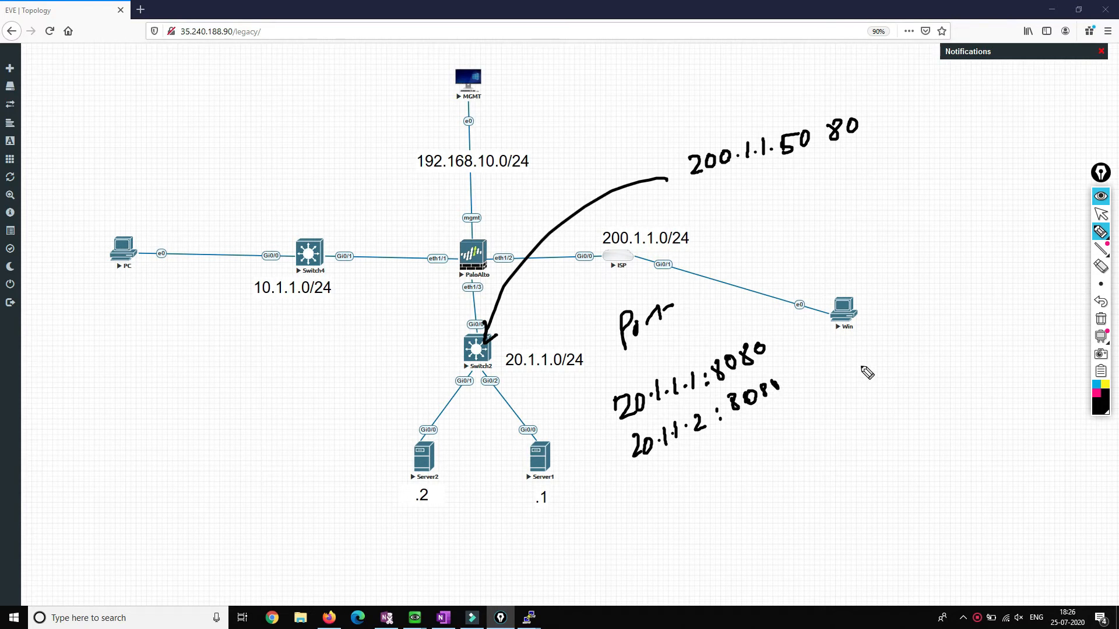
mouse_move(1103, 335)
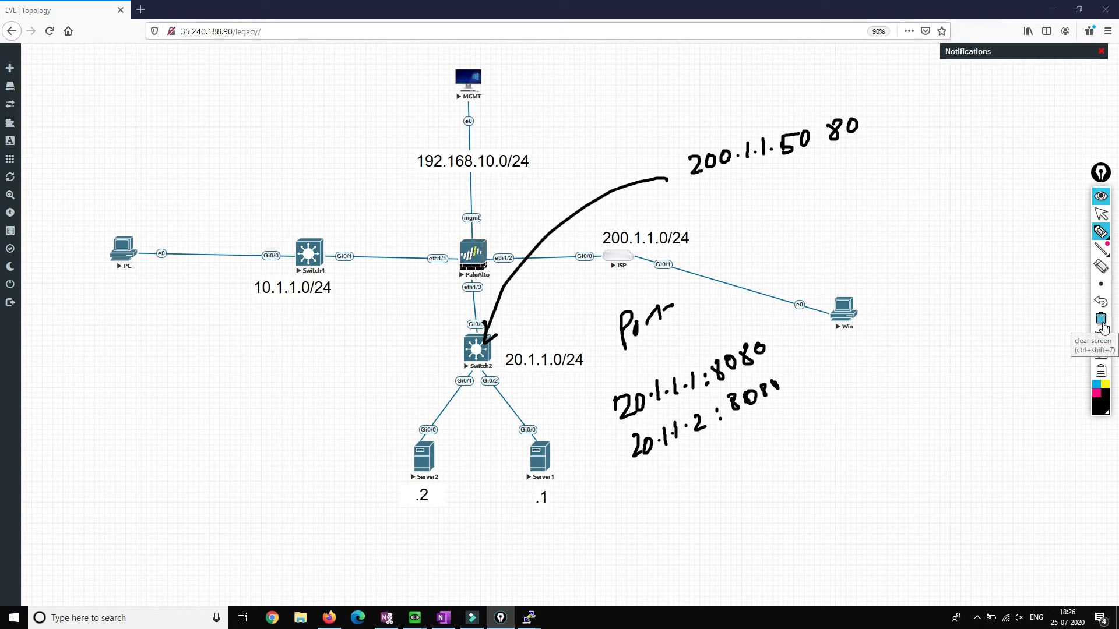
left_click(1100, 318)
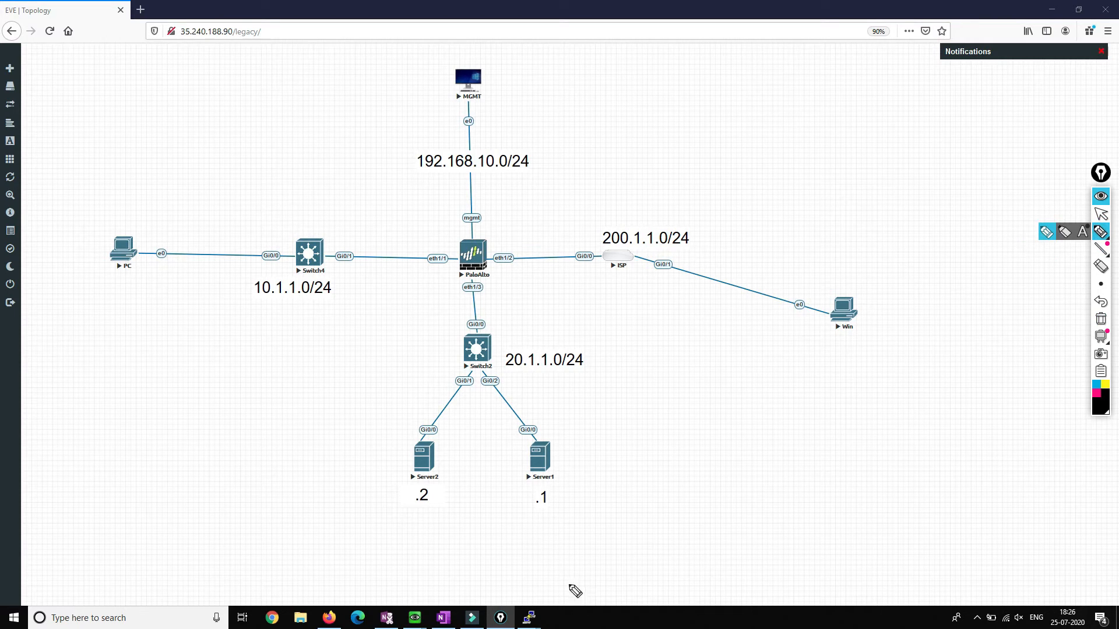
left_click(1101, 215)
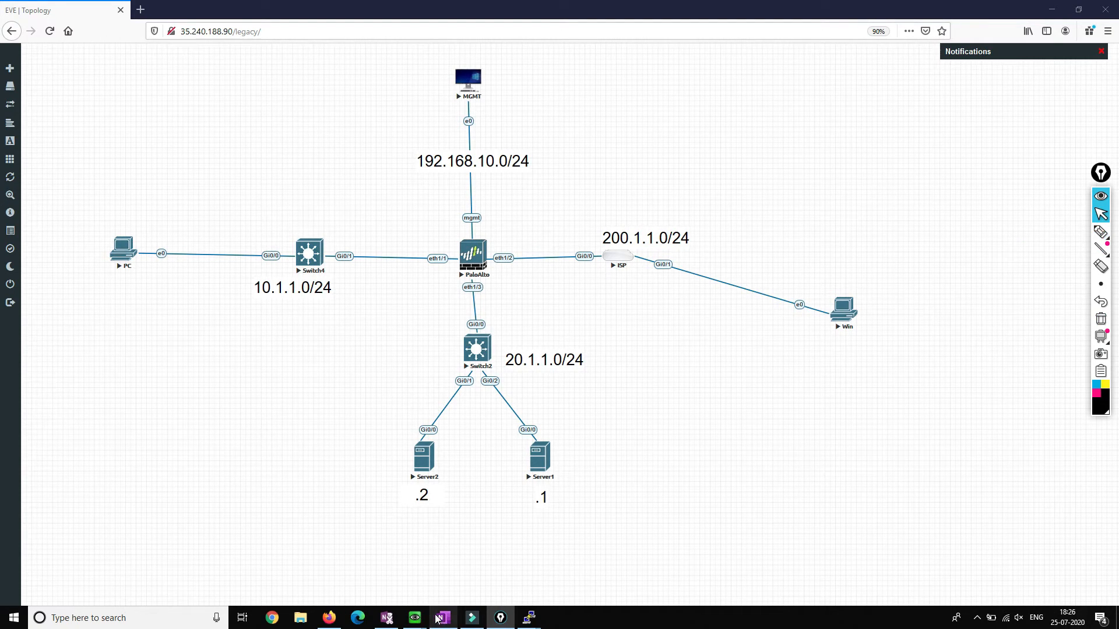
Step: Set the DNAT rule's original-packet service to service-http
mouse_move(418, 619)
left_click(369, 568)
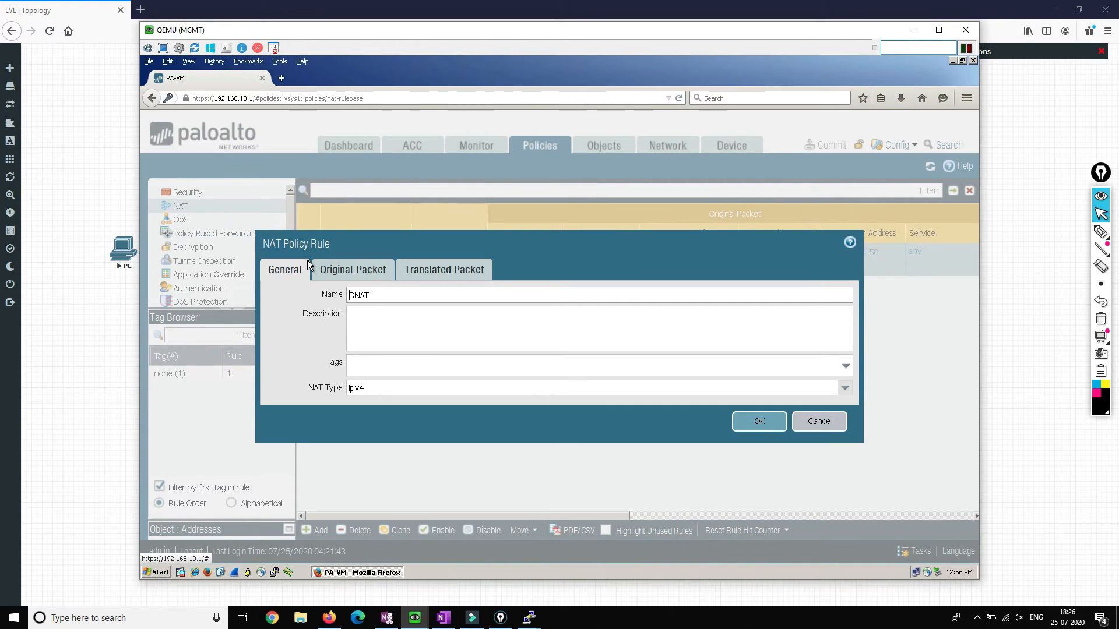
left_click(348, 274)
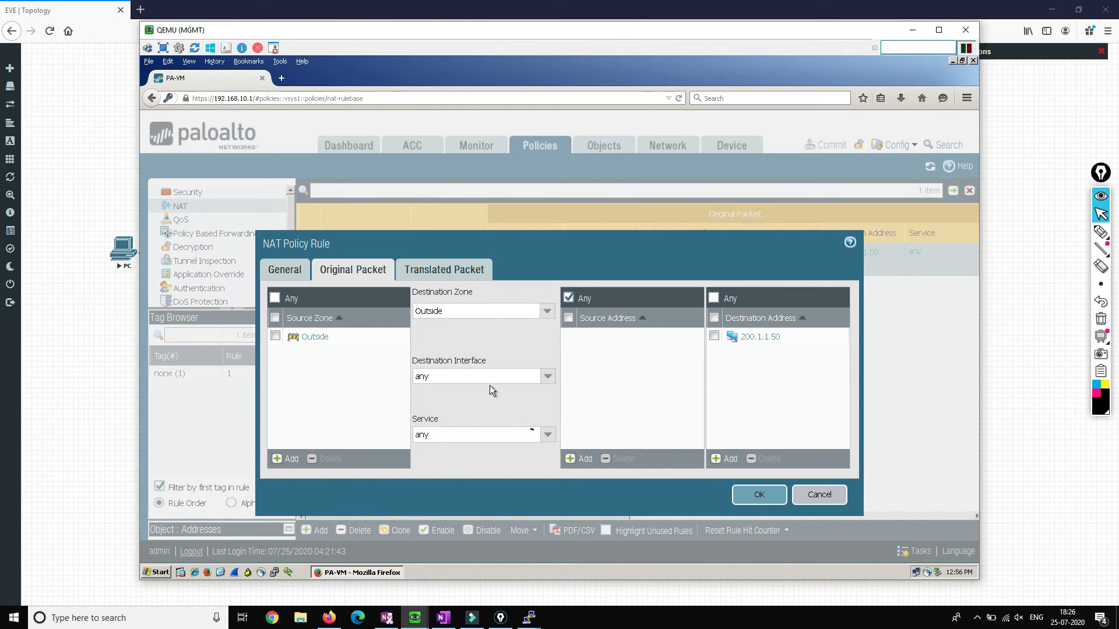
left_click(547, 436)
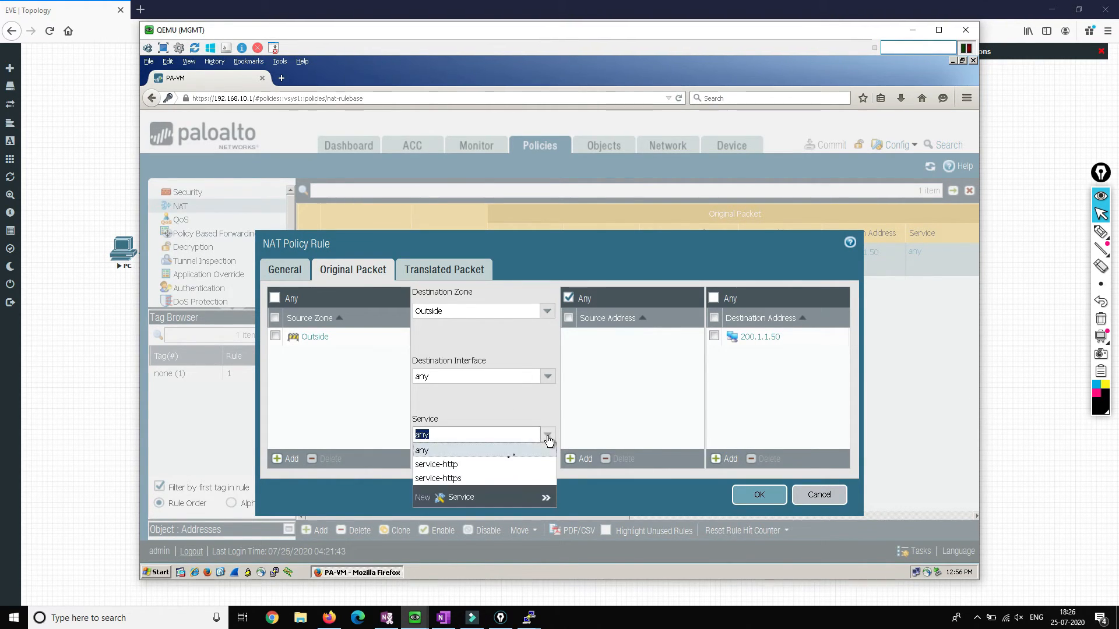
left_click(458, 465)
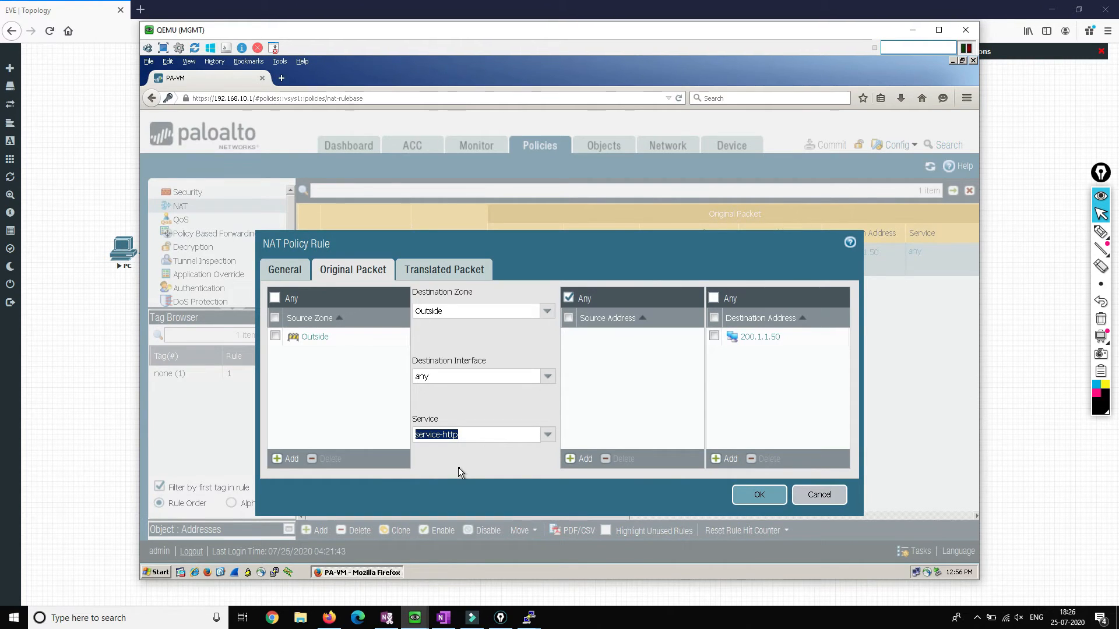
left_click(462, 453)
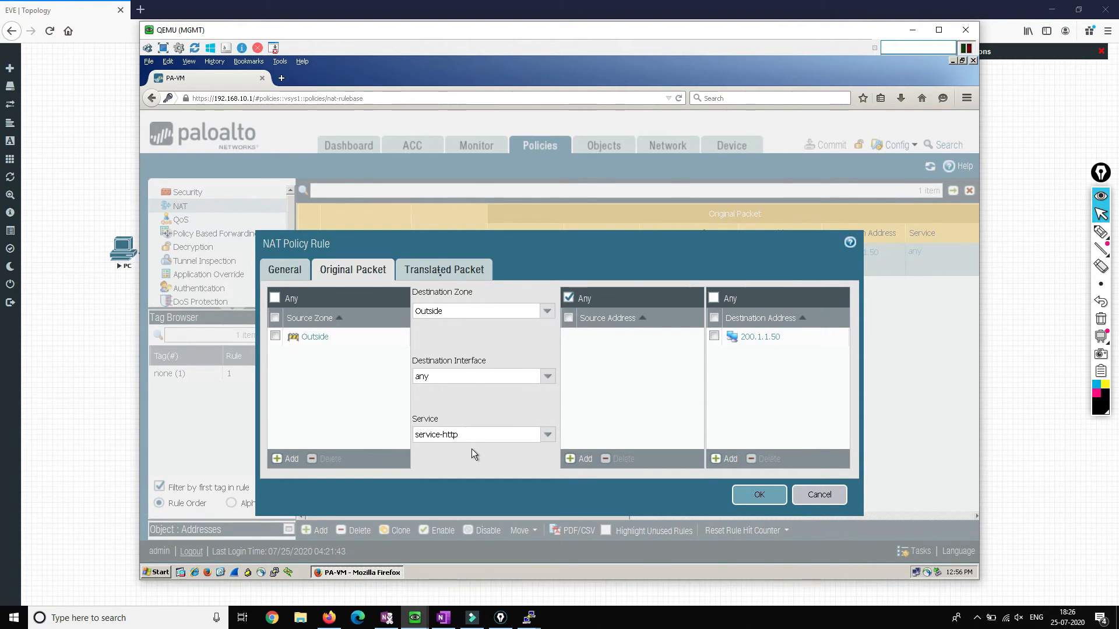
Step: Translate the rule's destination port to 8080, save it, and start a commit
left_click(436, 272)
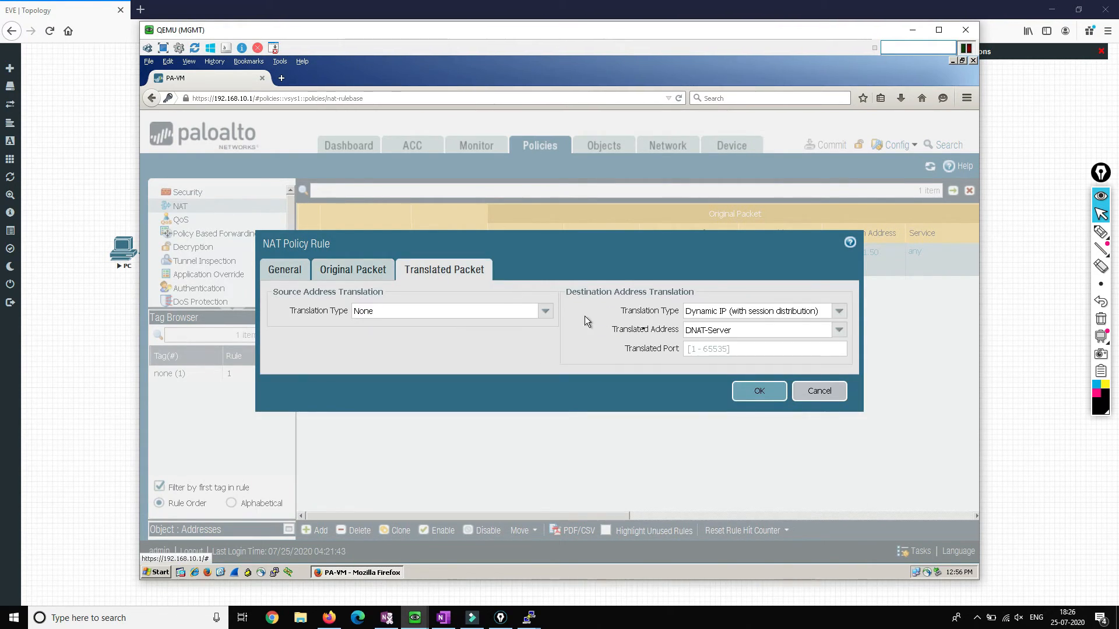
left_click(689, 347)
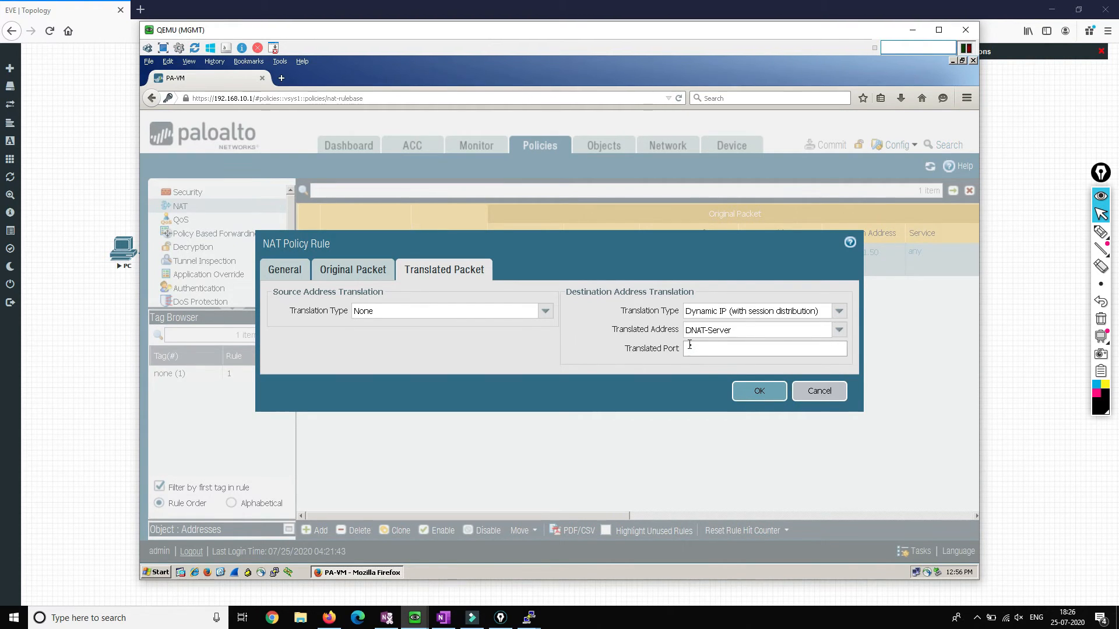
type("8080")
left_click(761, 391)
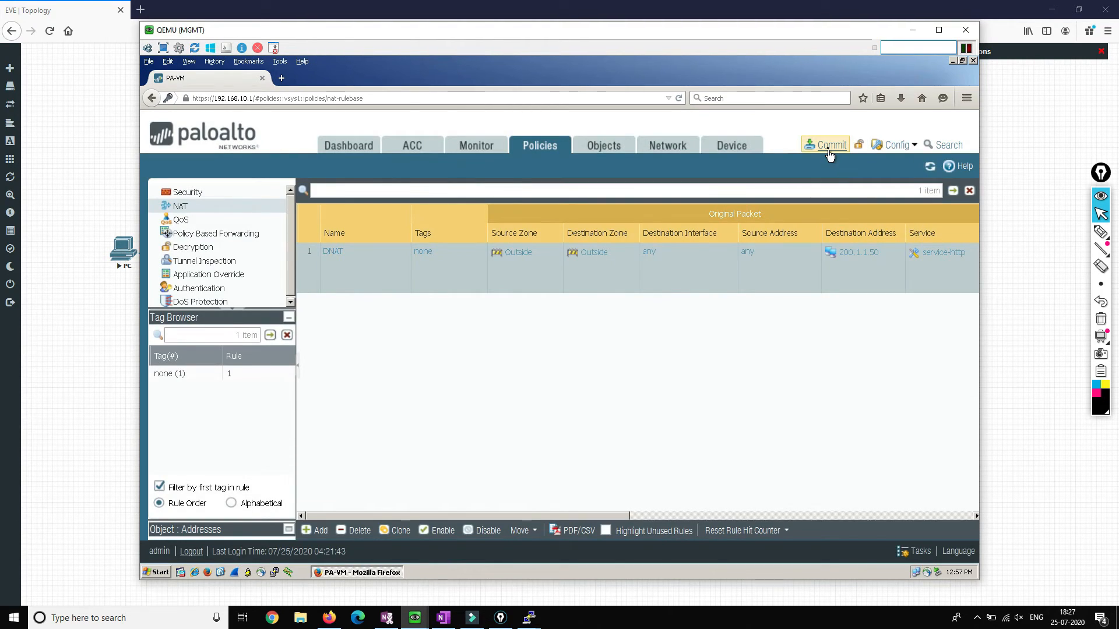
left_click(828, 149)
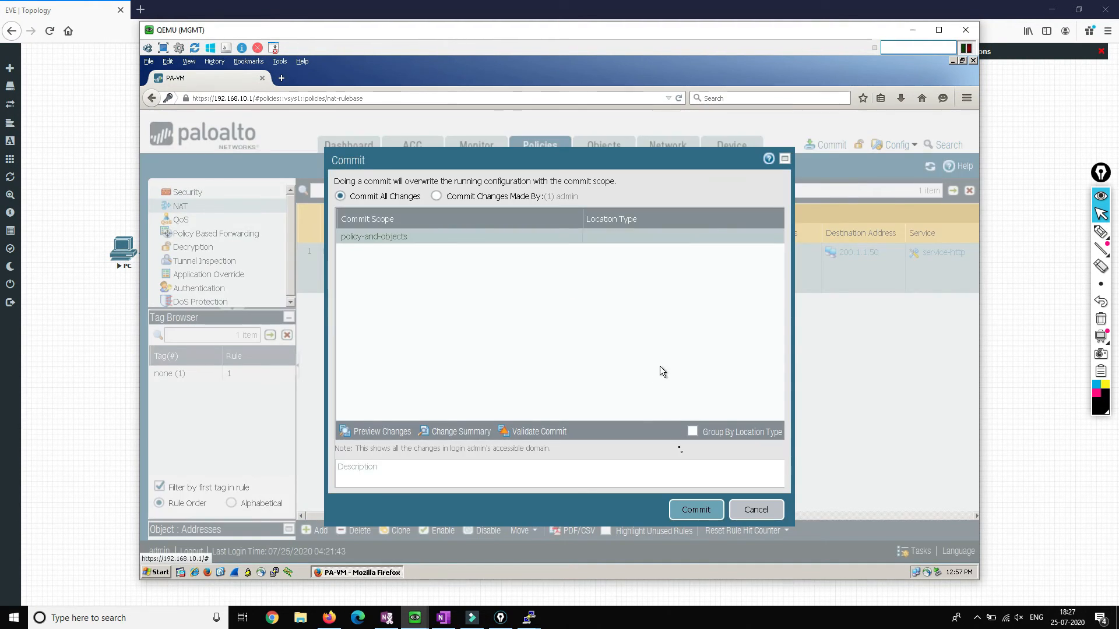
Step: Commit the changes, close the success report, and bring up the Win client's console
left_click(696, 509)
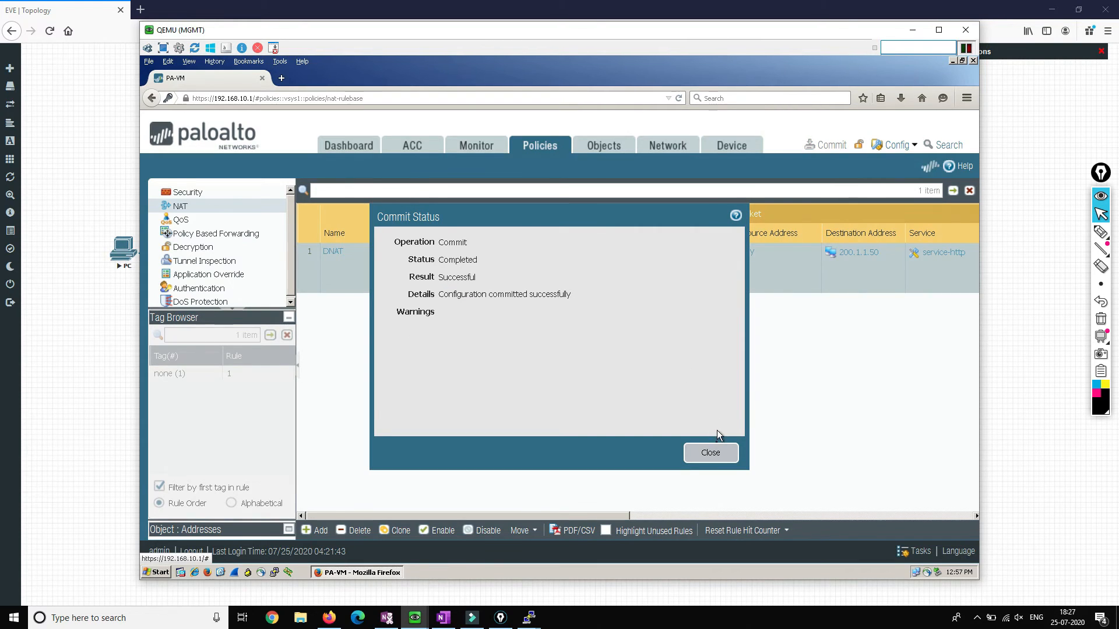
left_click(711, 453)
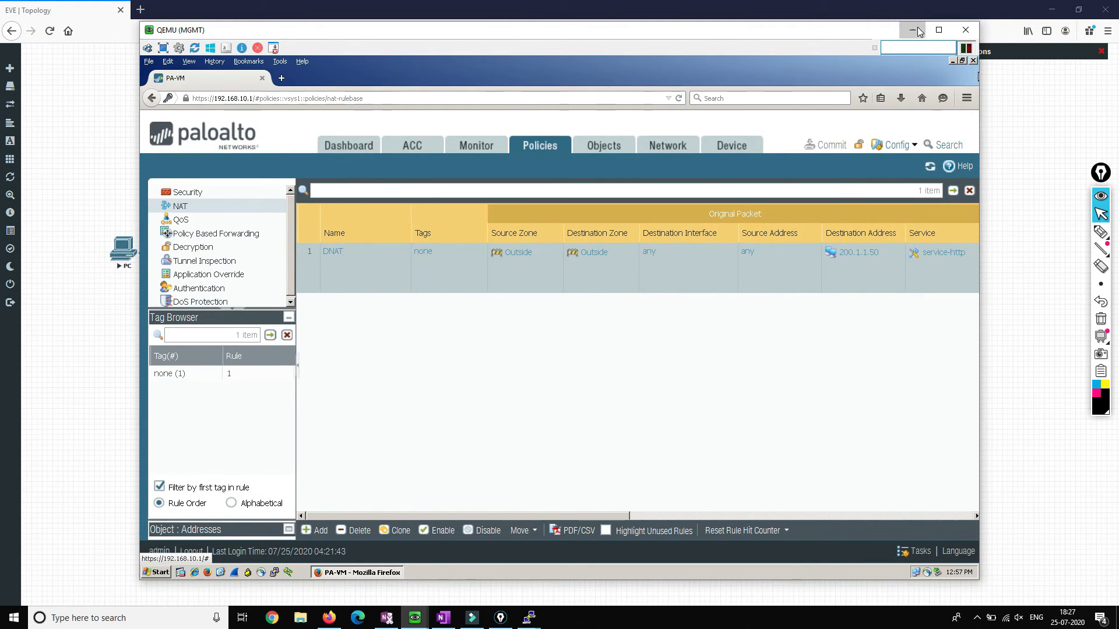
key("alt+Tab")
left_click(844, 312)
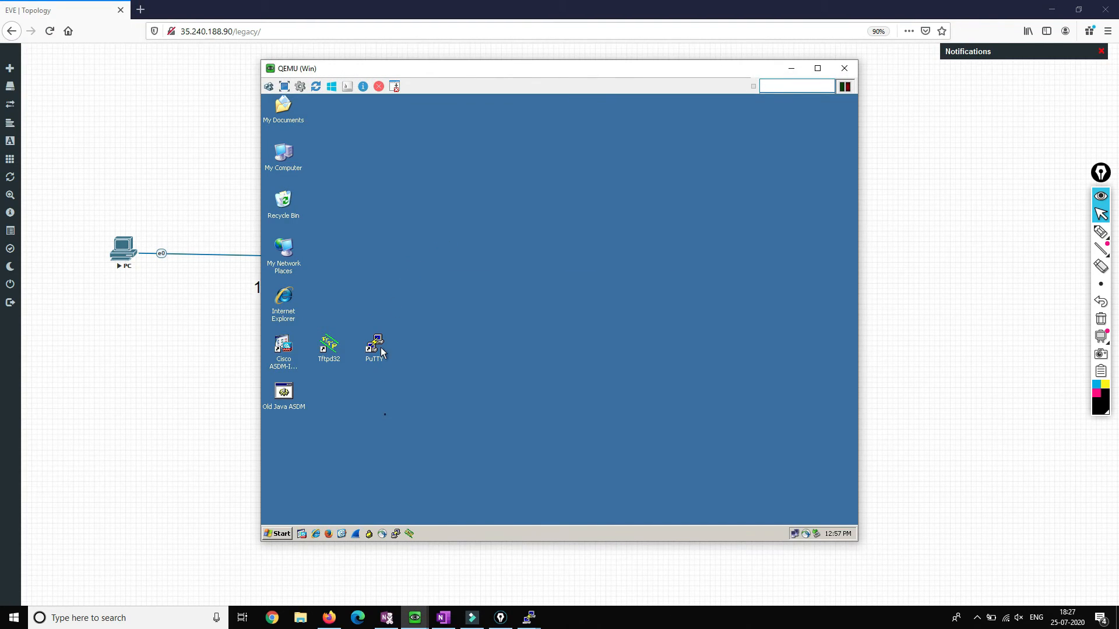
Step: In Firefox, browse to 200.1.1.50, log in with the router credentials, and dismiss the password prompt
left_click(330, 533)
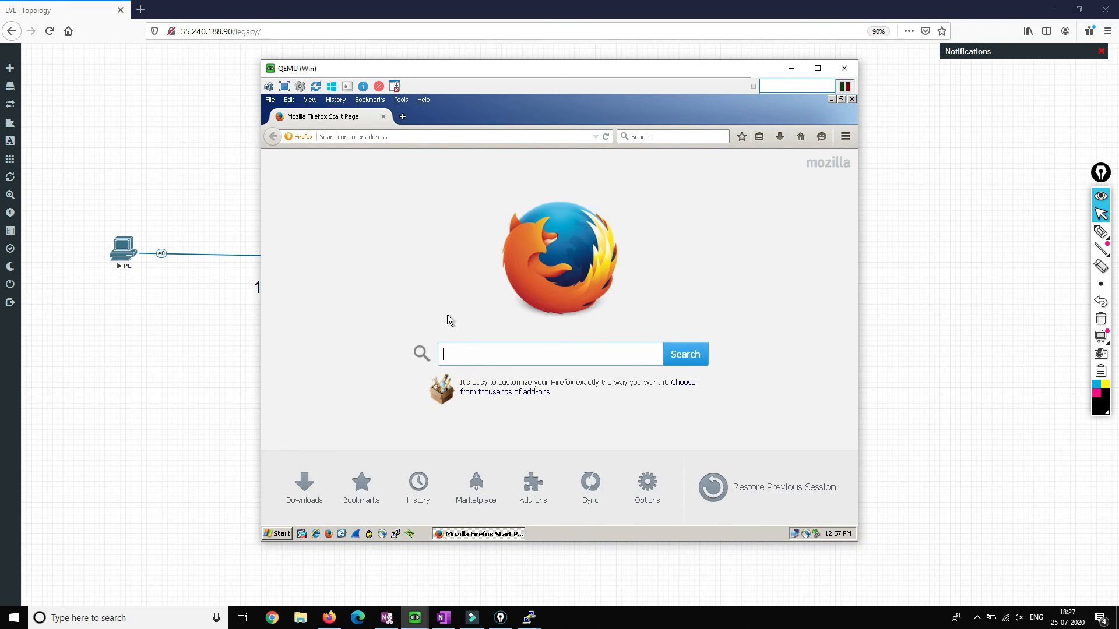
key("ctrl+plus")
key("ctrl+plus")
key("ctrl+plus")
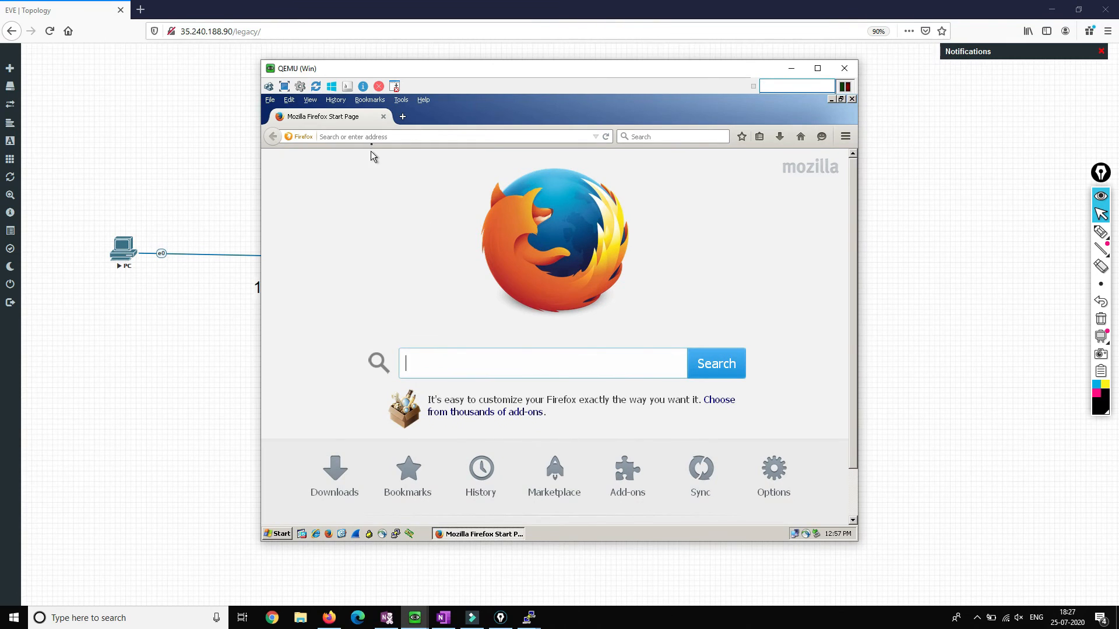
left_click(371, 139)
type("200.1.1.50")
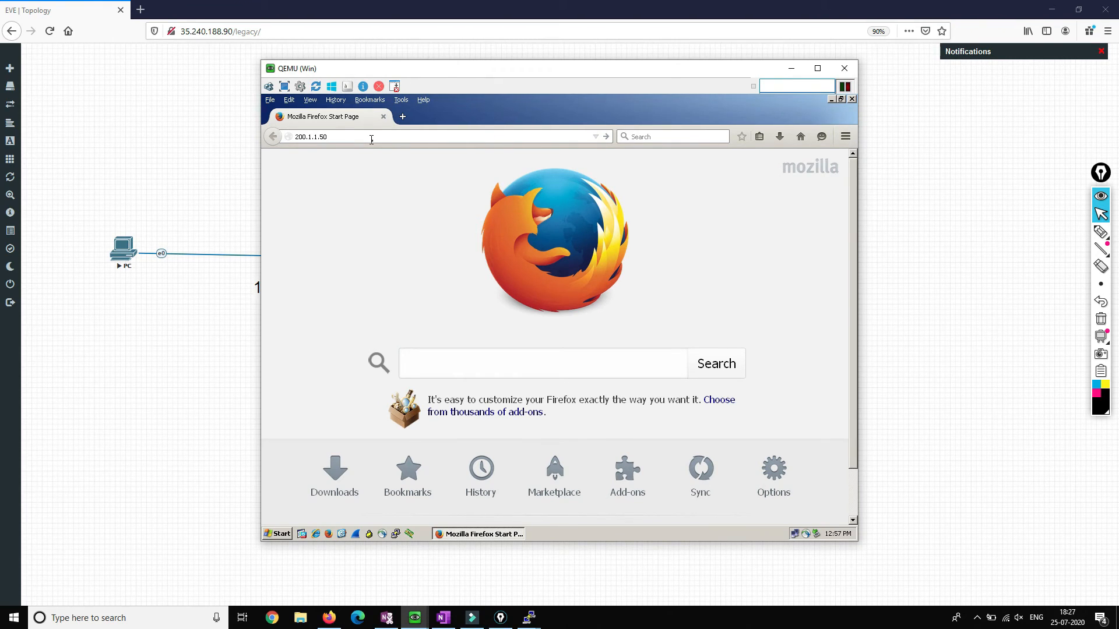
key("Return")
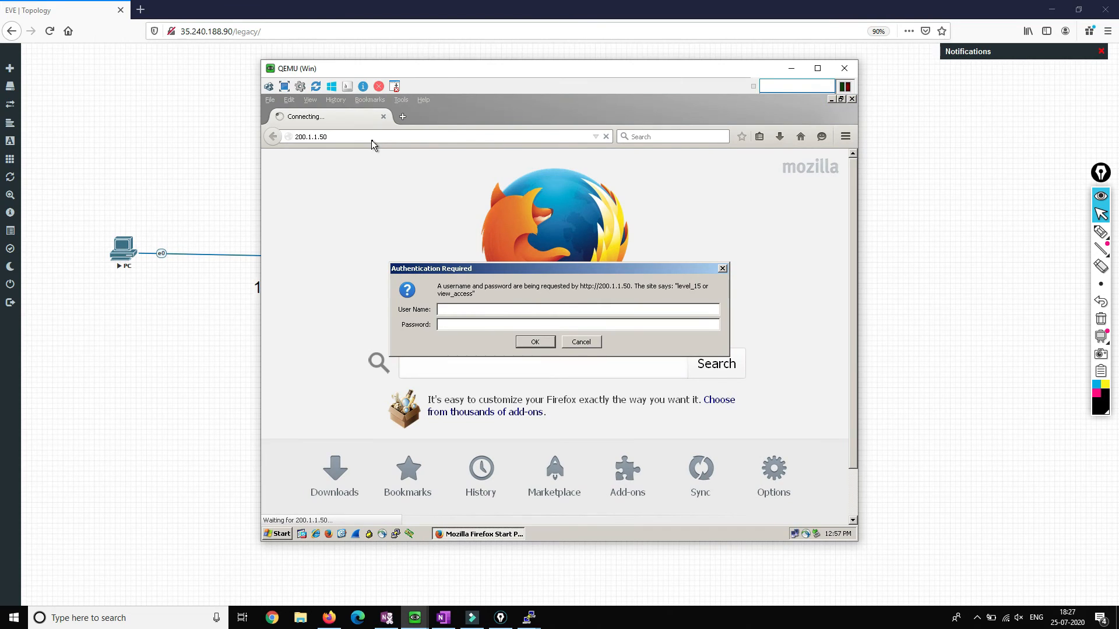
type("cisco")
key("Tab")
type("cisco")
key("Return")
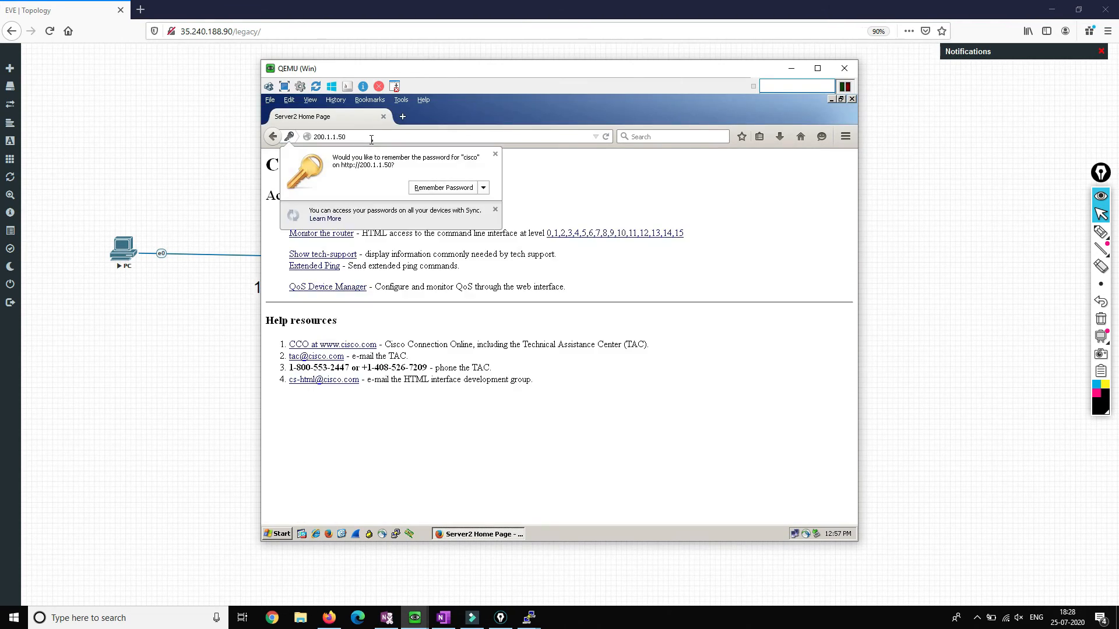
left_click(495, 154)
Step: Load 200.1.1.50 again in a second Firefox tab and compare it with the first
left_click_drag(411, 195, 447, 194)
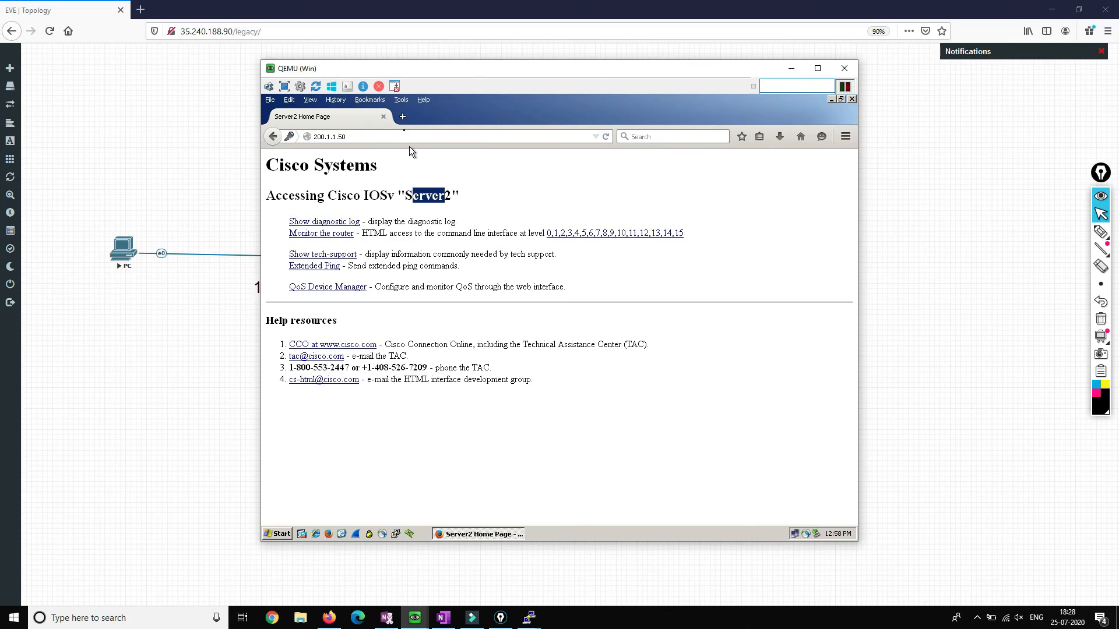
left_click(403, 117)
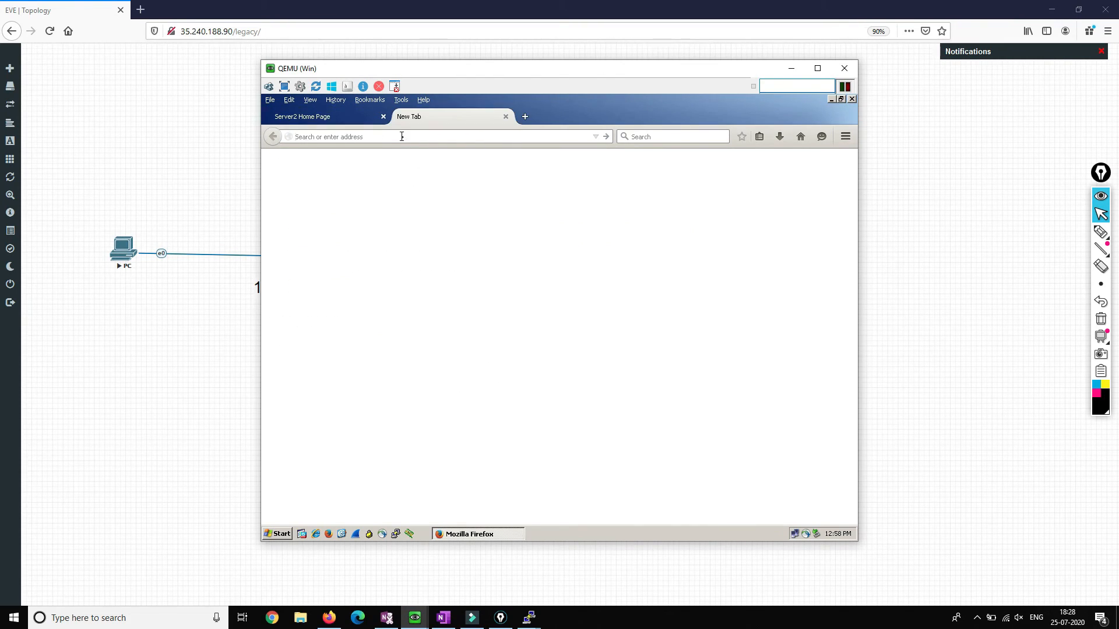
type("200.1.1.")
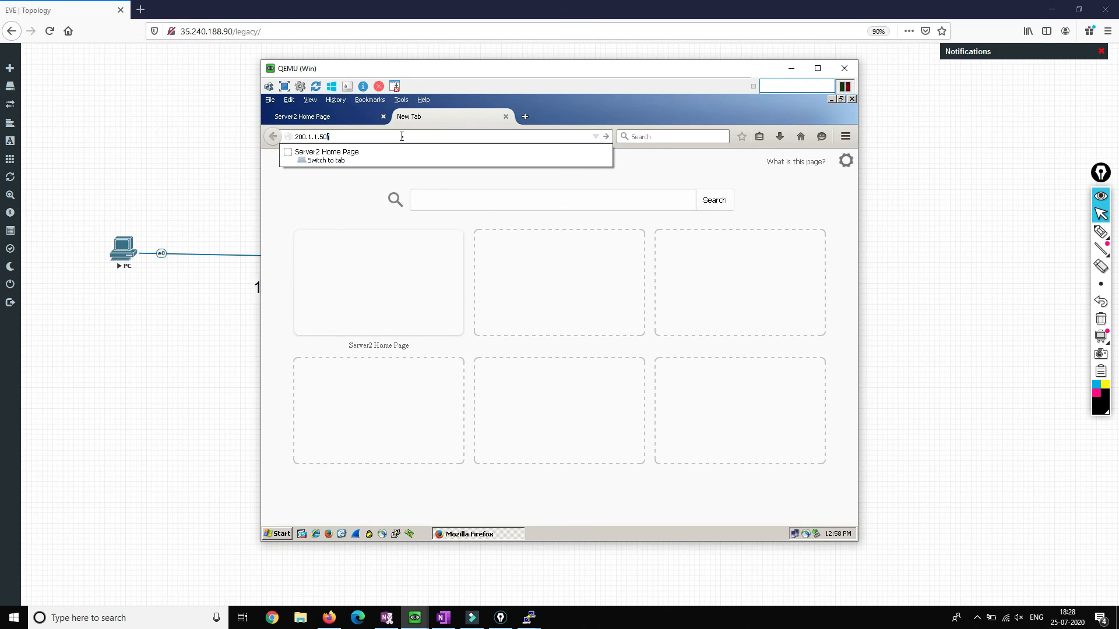
type("50")
key("Return")
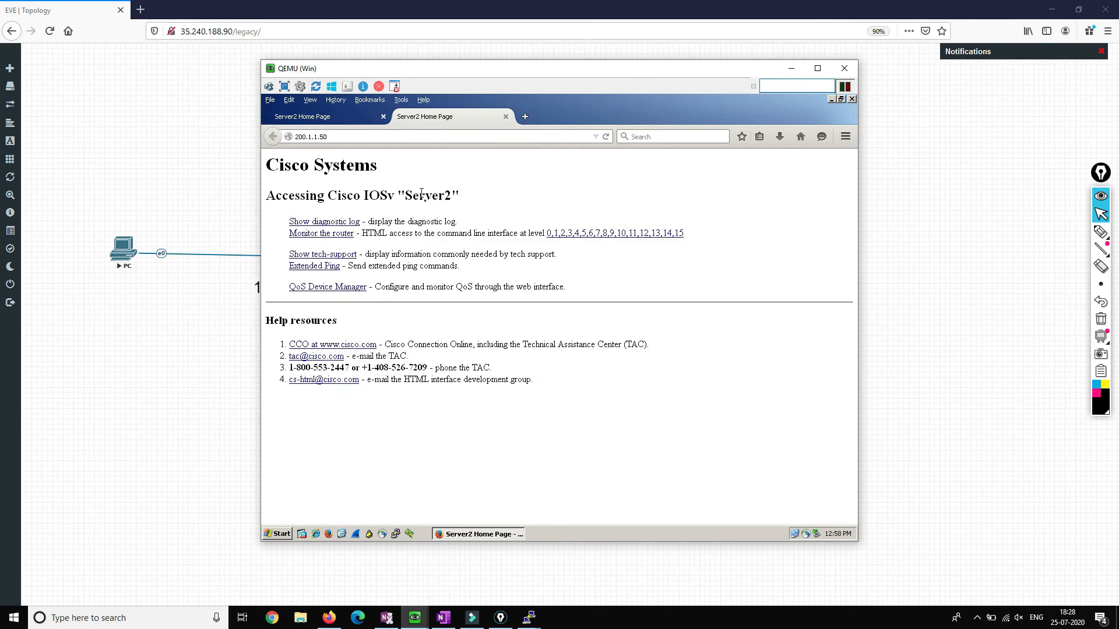
left_click(341, 118)
left_click(416, 117)
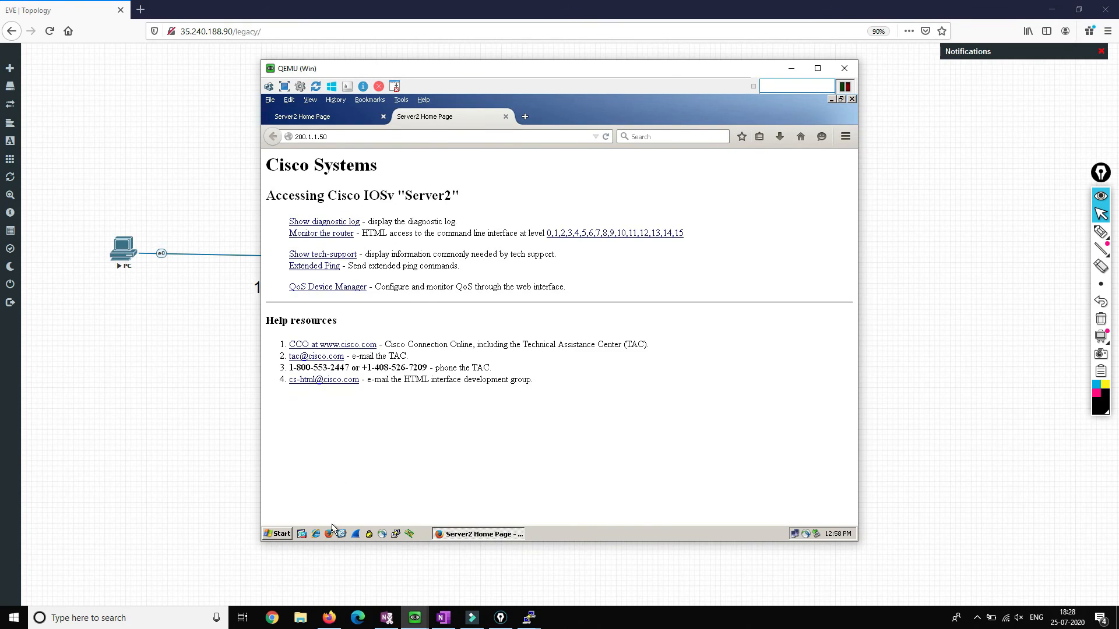
Step: In Internet Explorer, log in at 200.1.1.50 to load Server1, placed beside Firefox's window
left_click(317, 534)
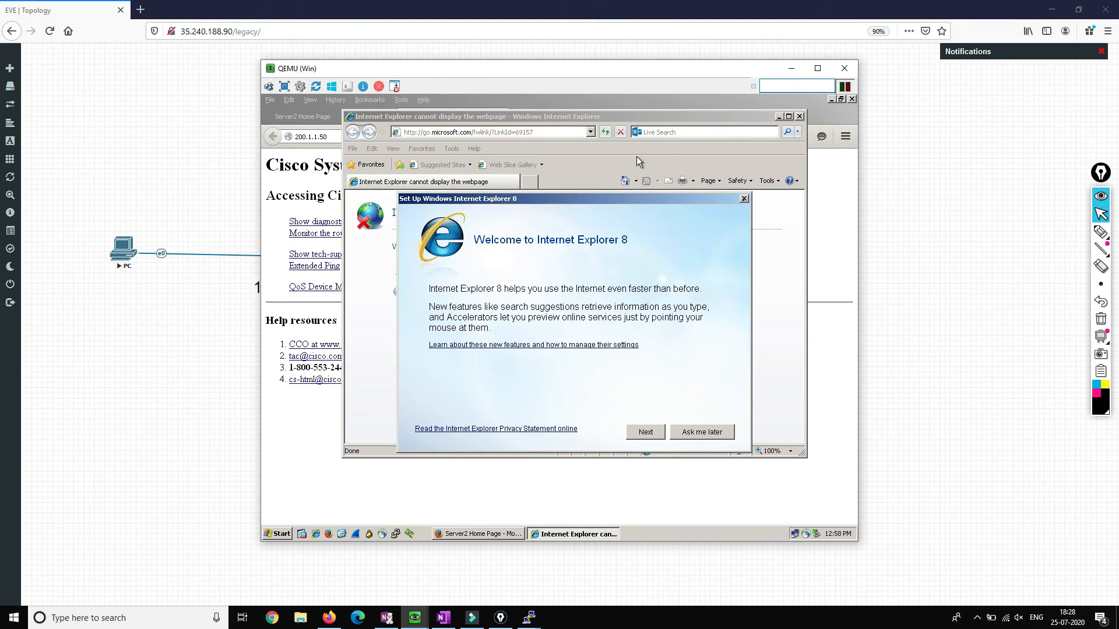
left_click(744, 199)
left_click(453, 132)
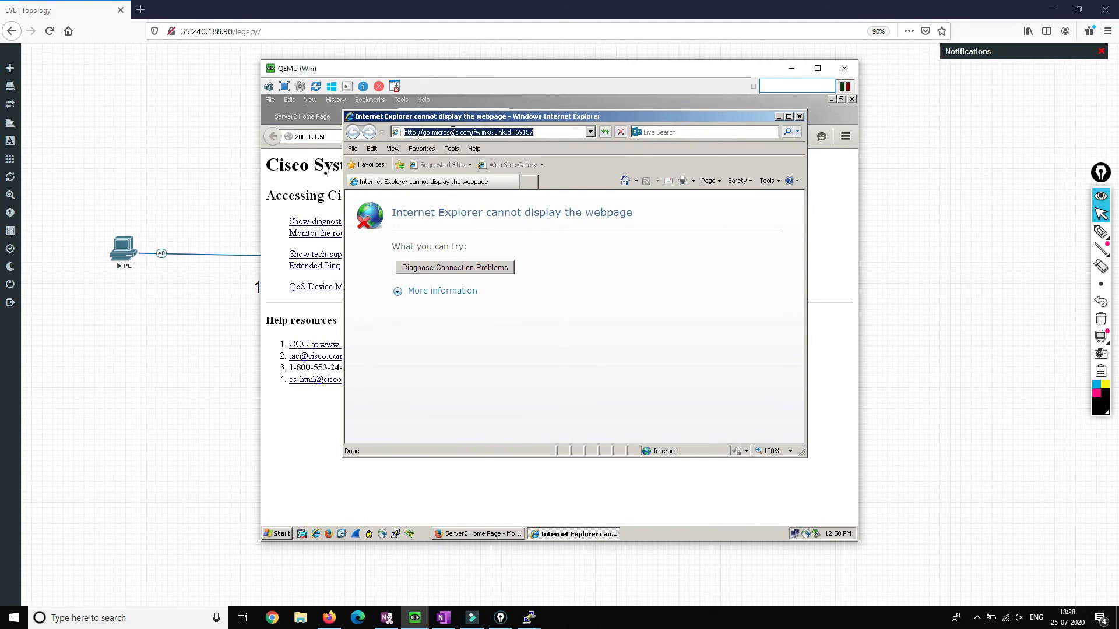
type("200.1.1.50")
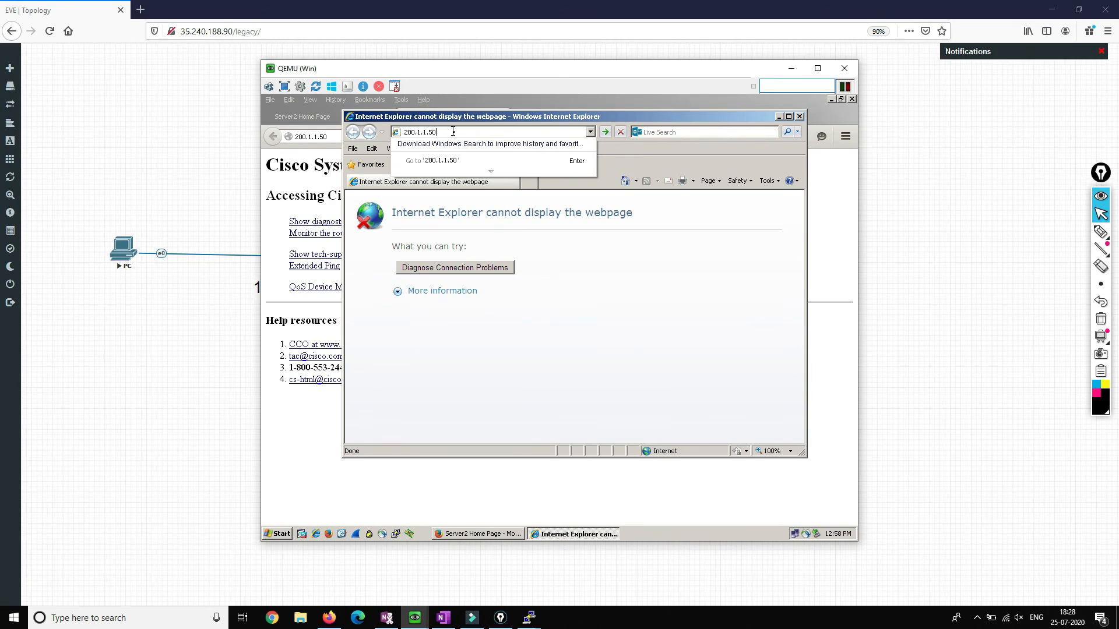
key("Return")
type("cisco")
key("Tab")
type("cisco")
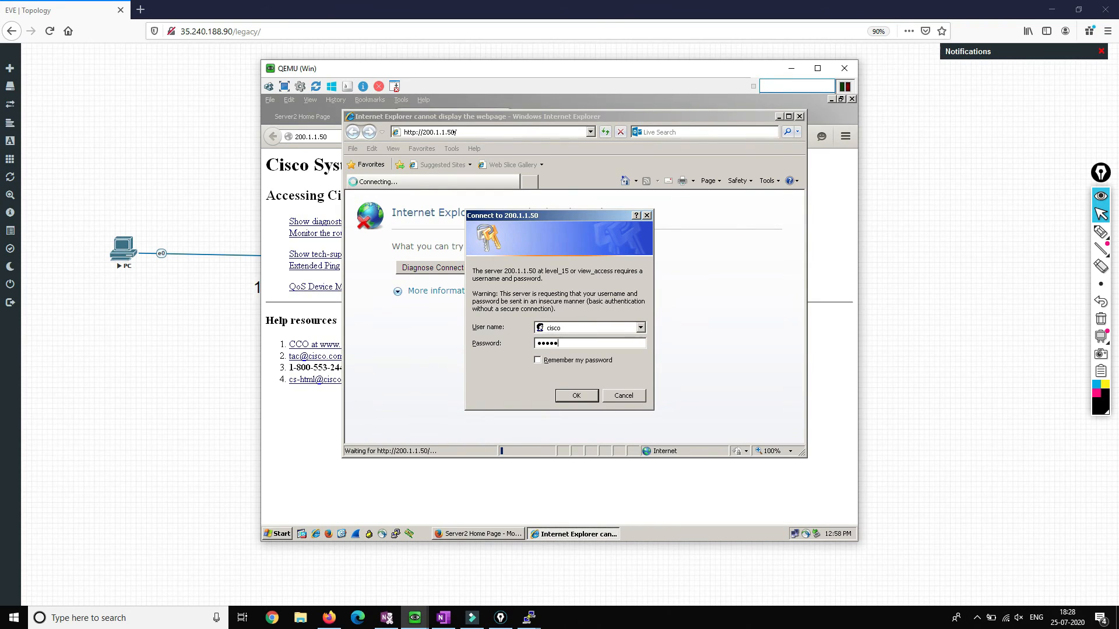
key("Return")
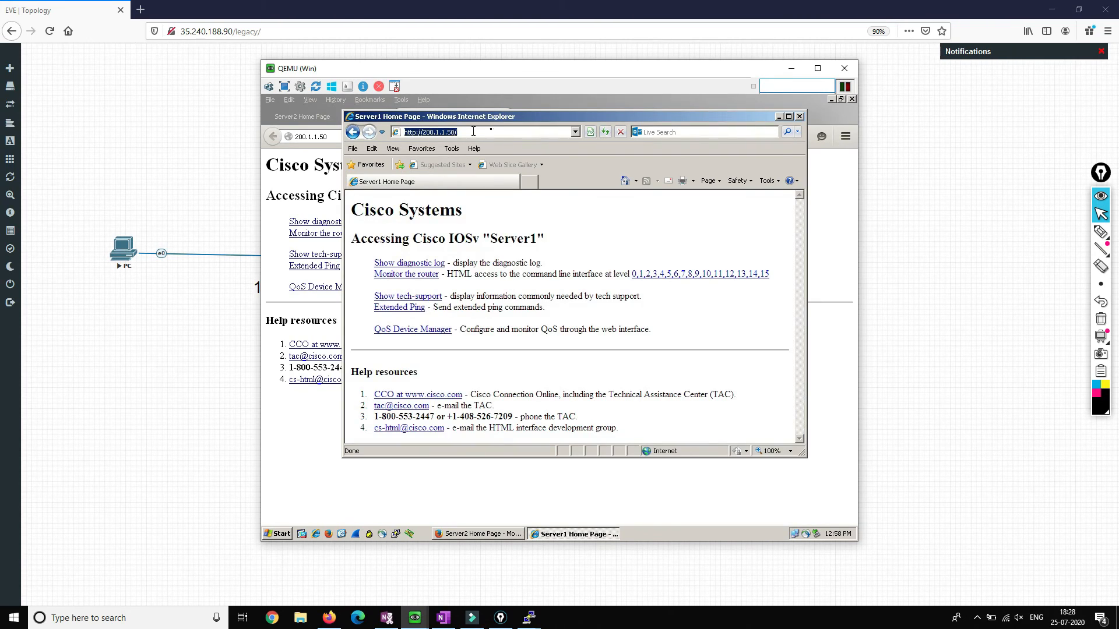
left_click_drag(500, 117, 660, 127)
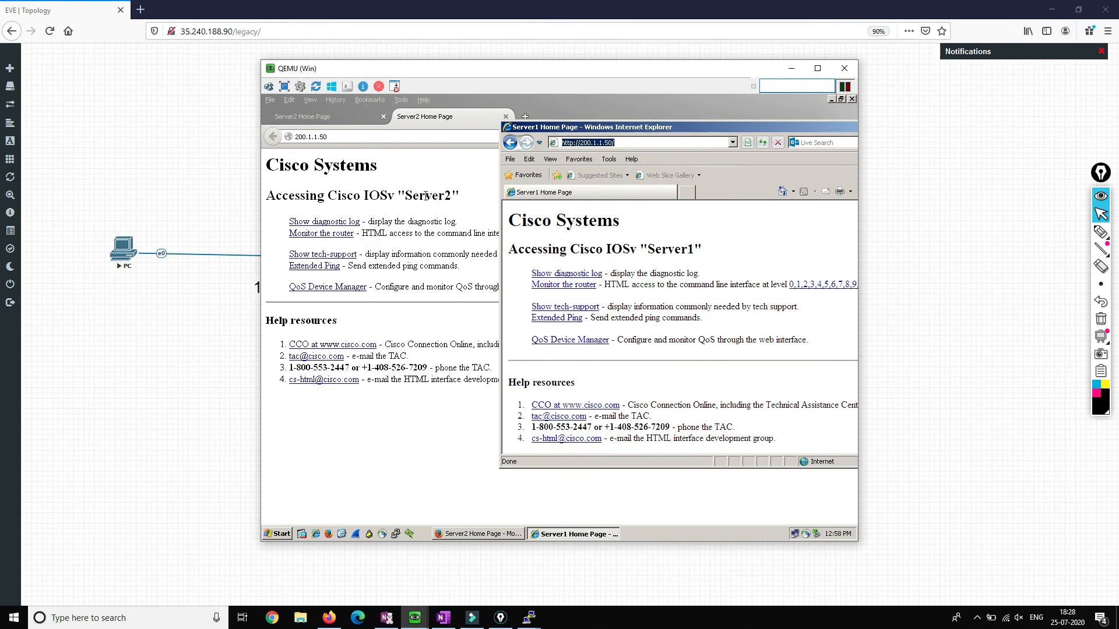